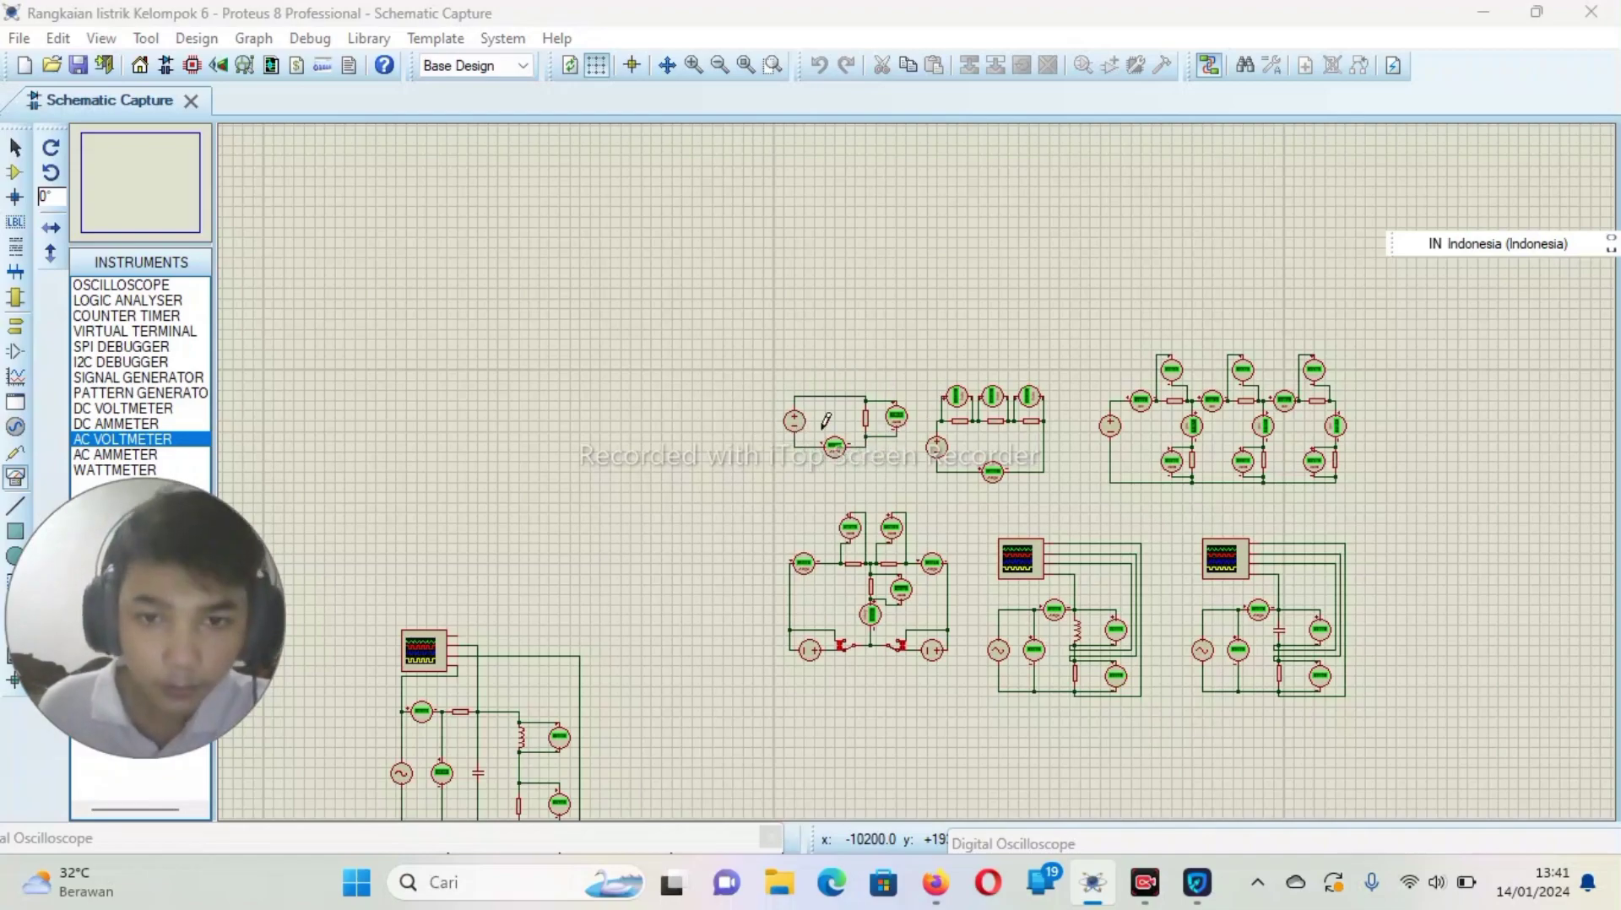
- Survey all the circuits on the schematic, from the DC resistor networks to the AC circuits with oscilloscopes
scroll(827, 421, "up", 1)
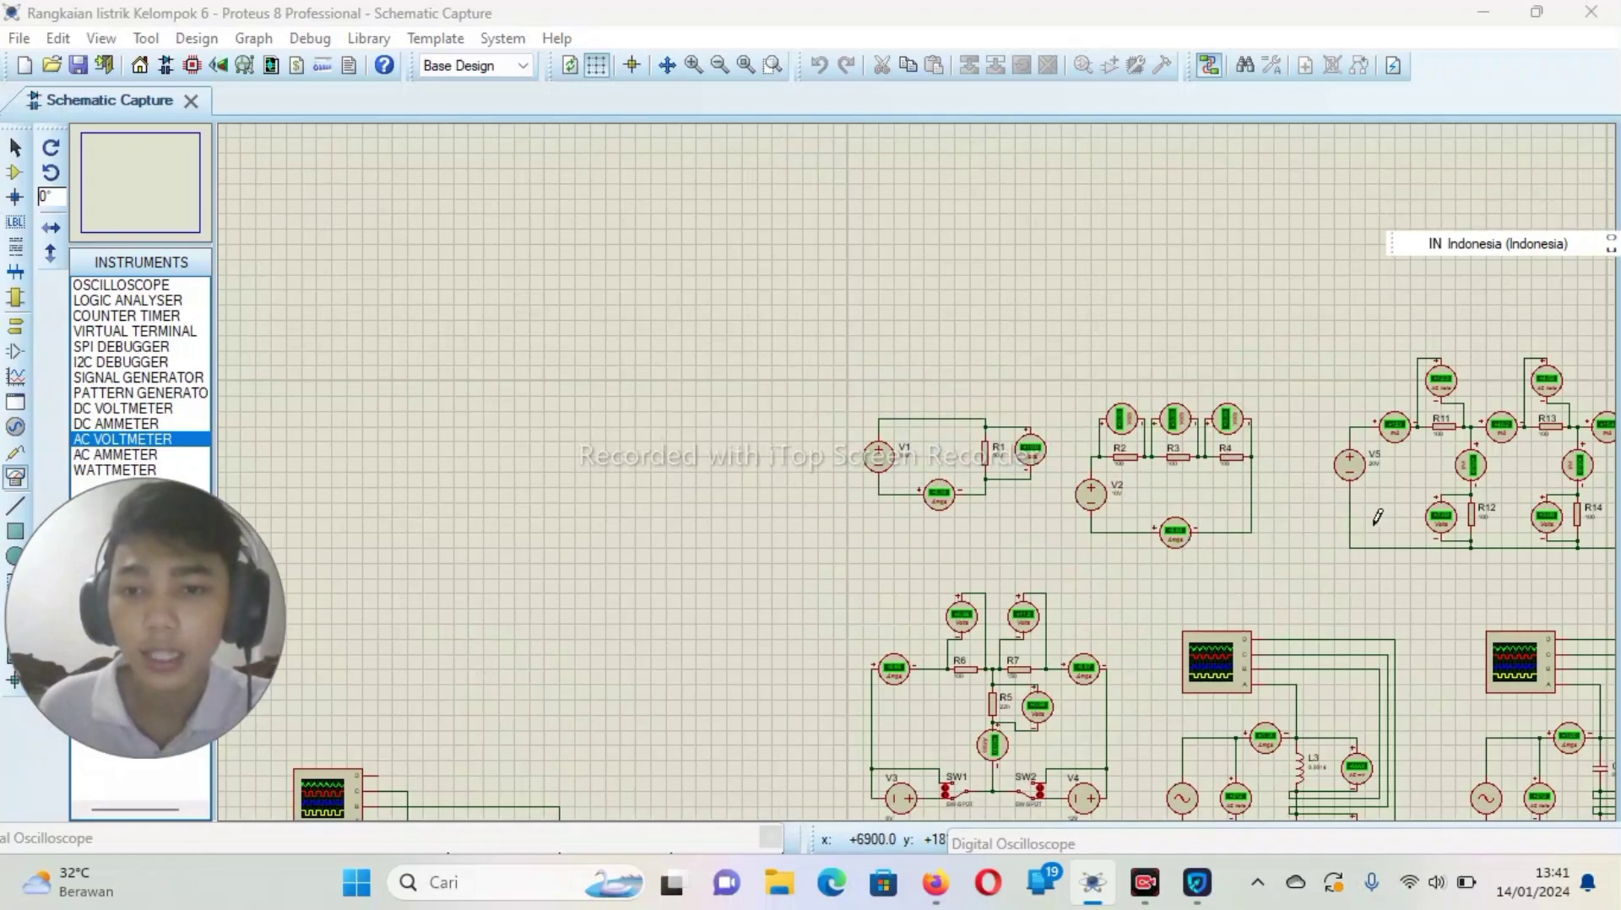
scroll(775, 460, "down", 3)
scroll(1131, 486, "up", 1)
scroll(752, 457, "up", 1)
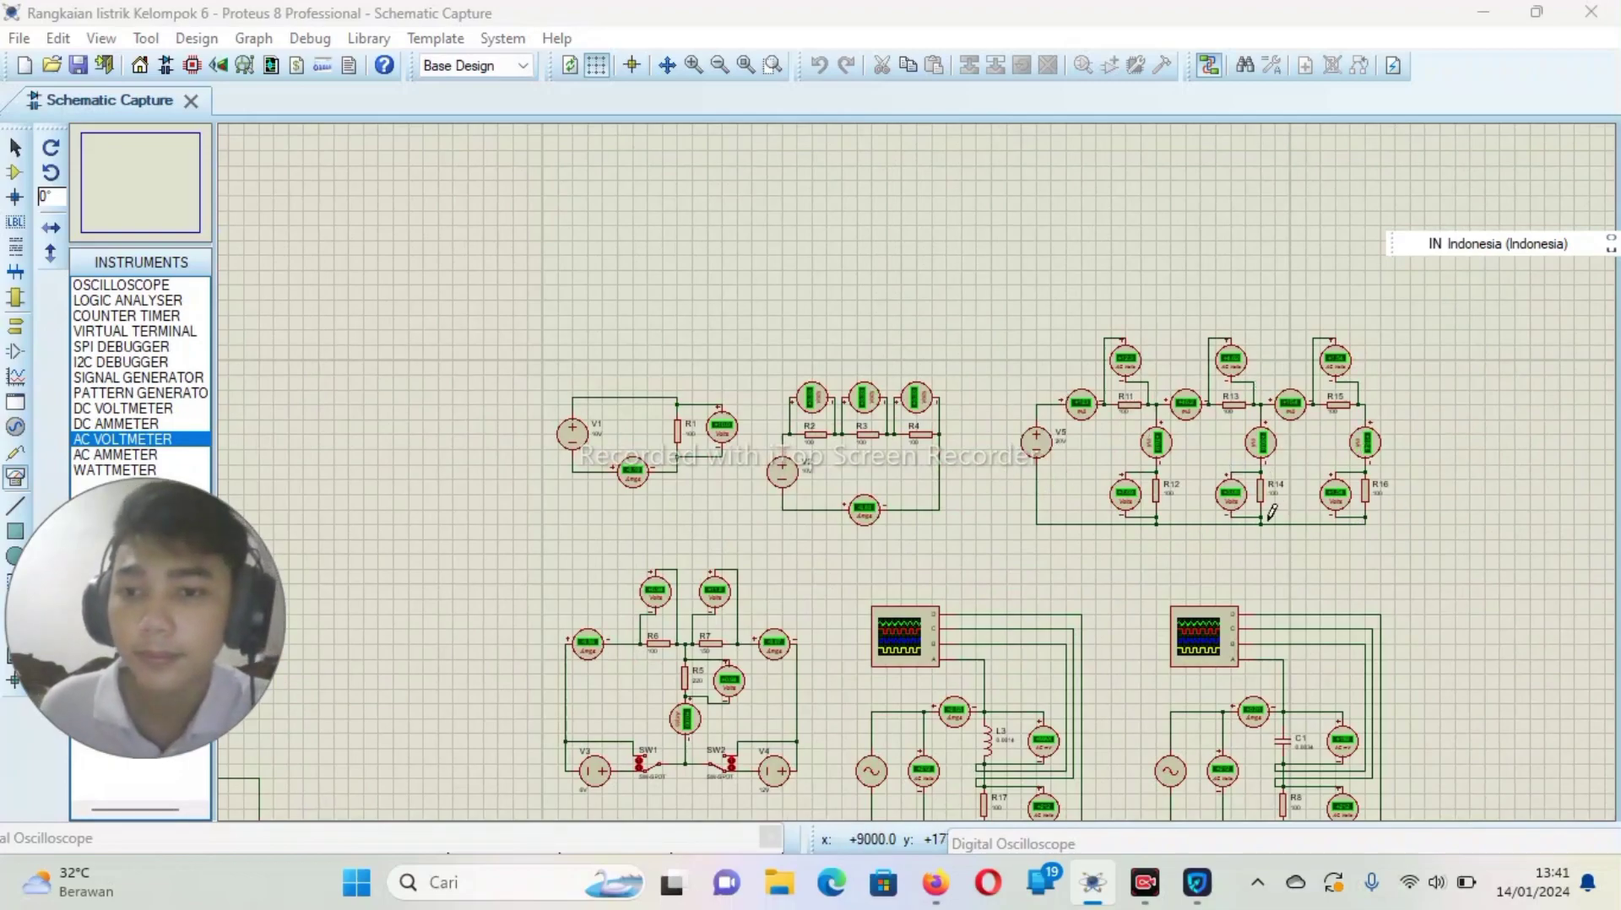
scroll(938, 474, "down", 1)
scroll(832, 582, "up", 1)
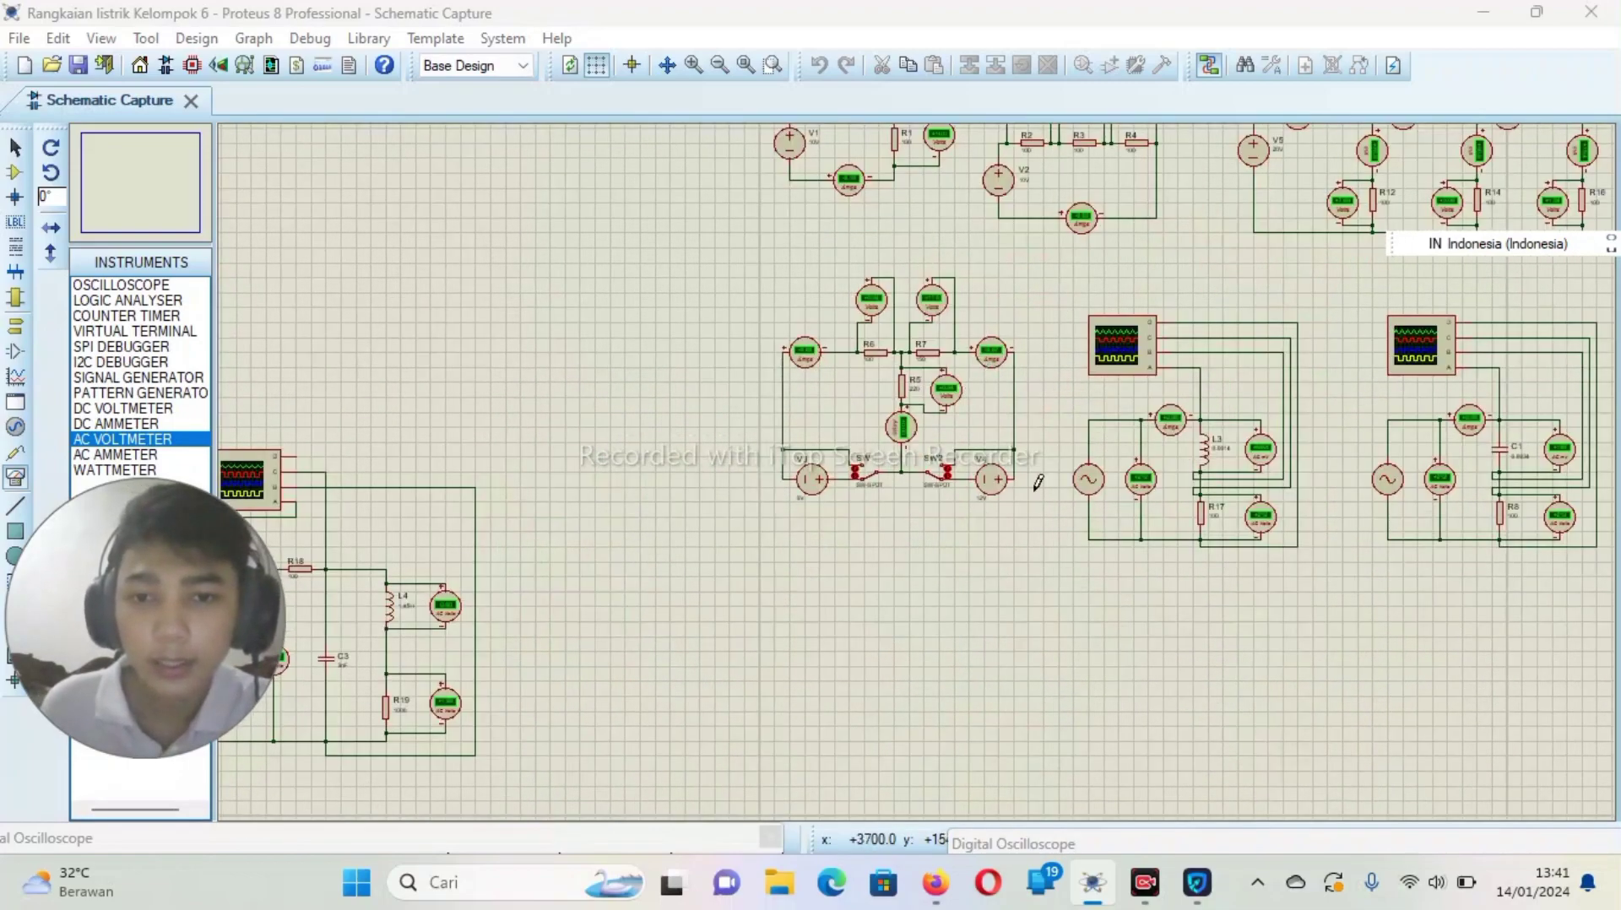
scroll(953, 408, "down", 1)
scroll(1088, 497, "up", 1)
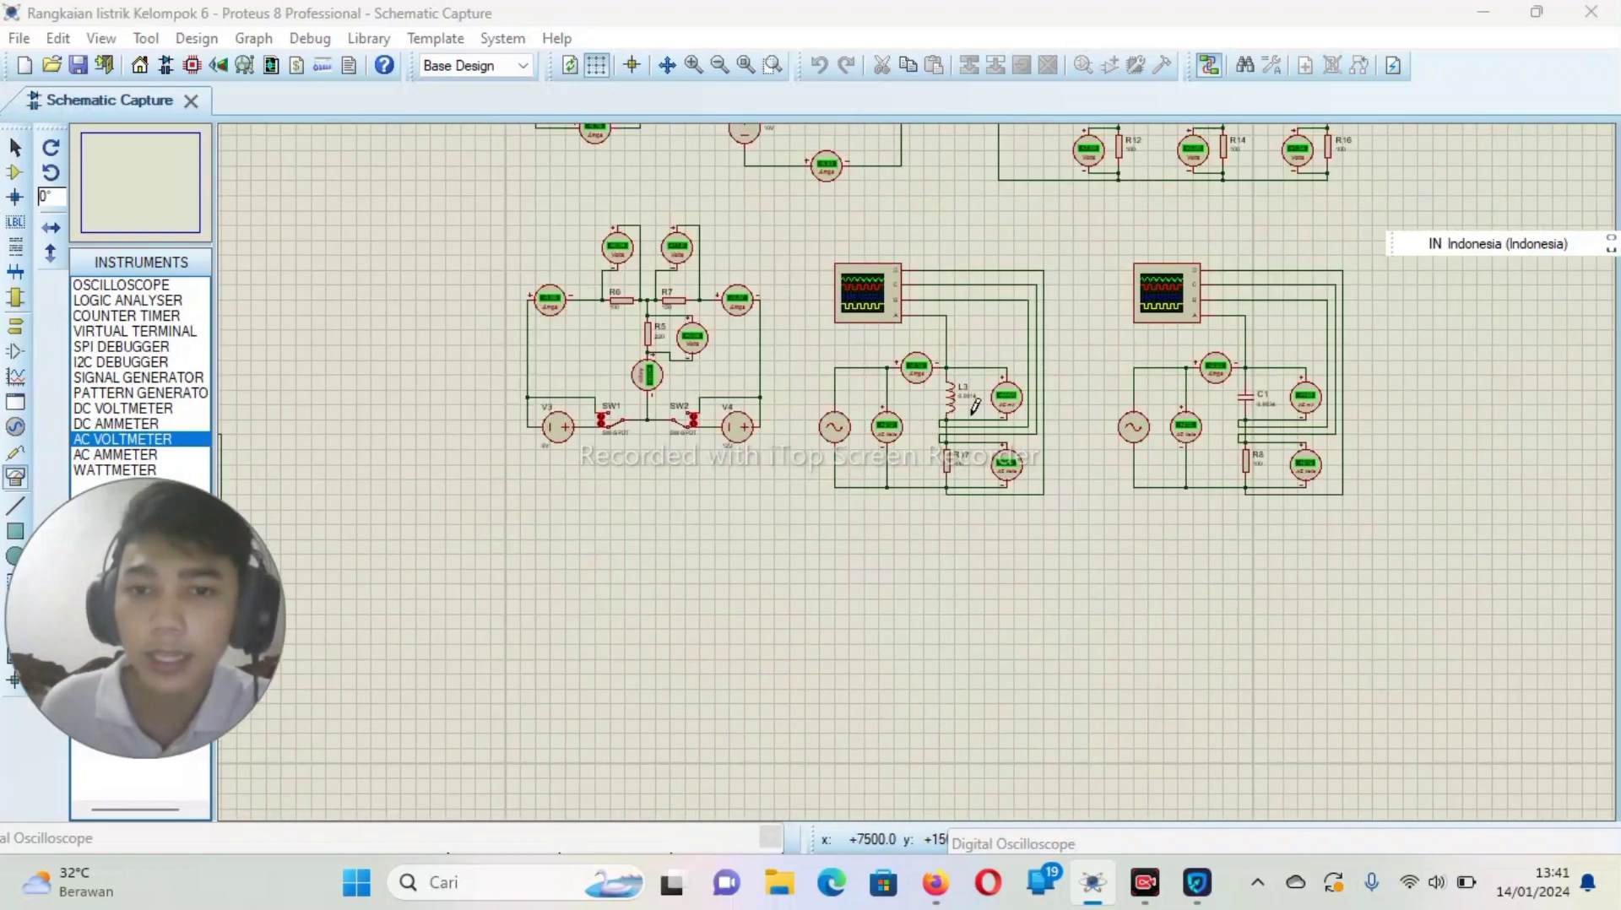
scroll(1050, 372, "down", 1)
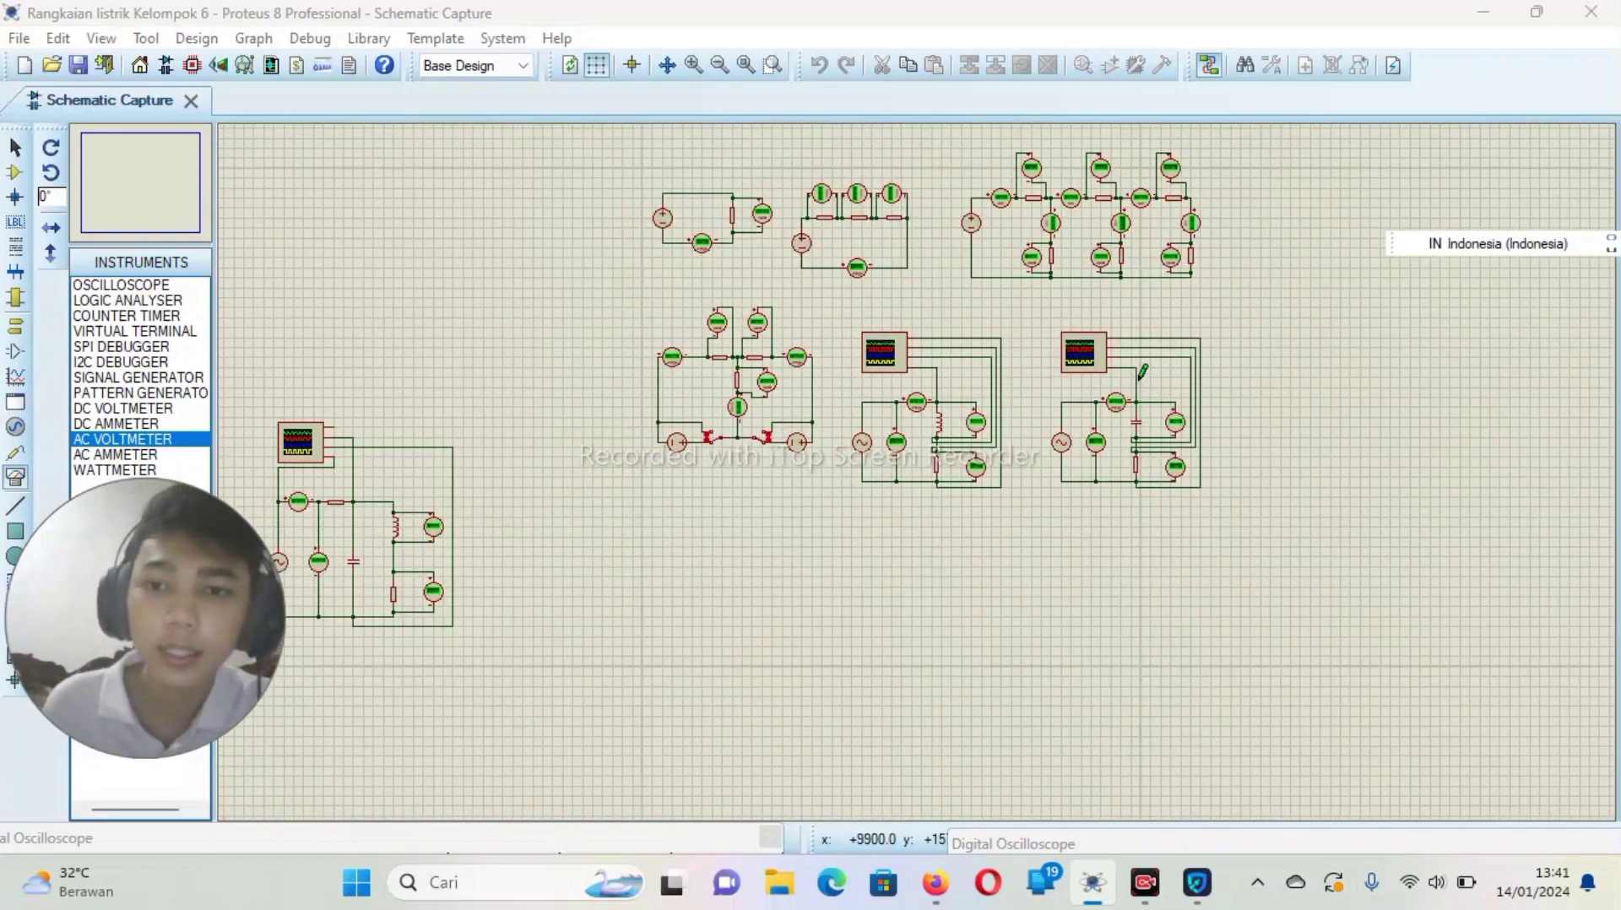
scroll(1144, 372, "up", 1)
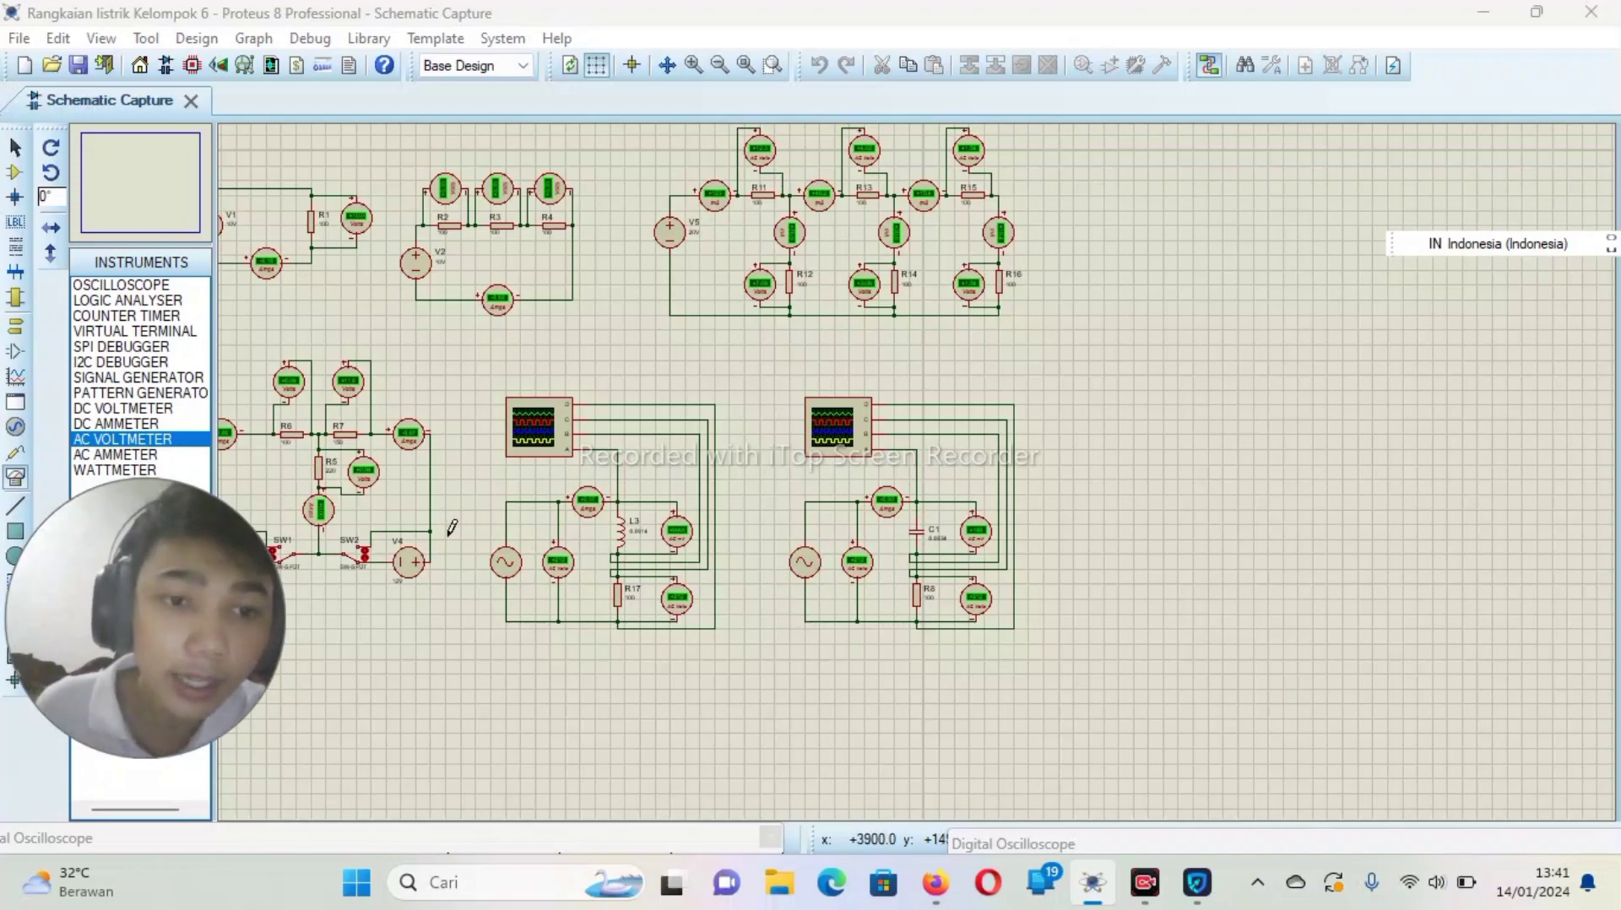
scroll(466, 525, "down", 1)
scroll(667, 490, "up", 3)
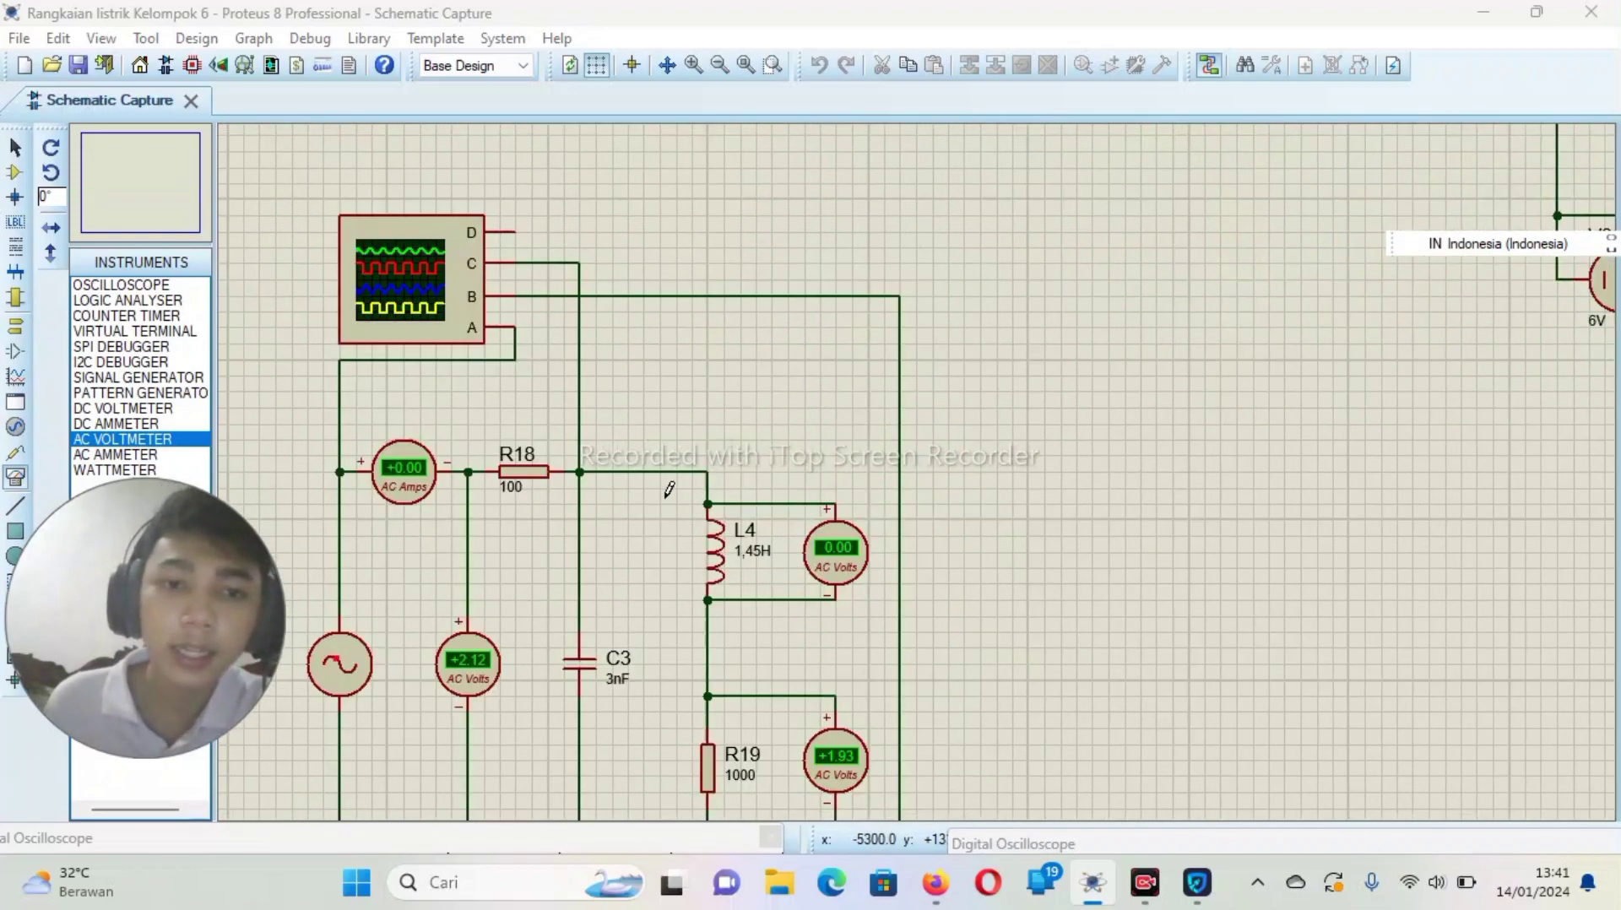
scroll(667, 490, "down", 1)
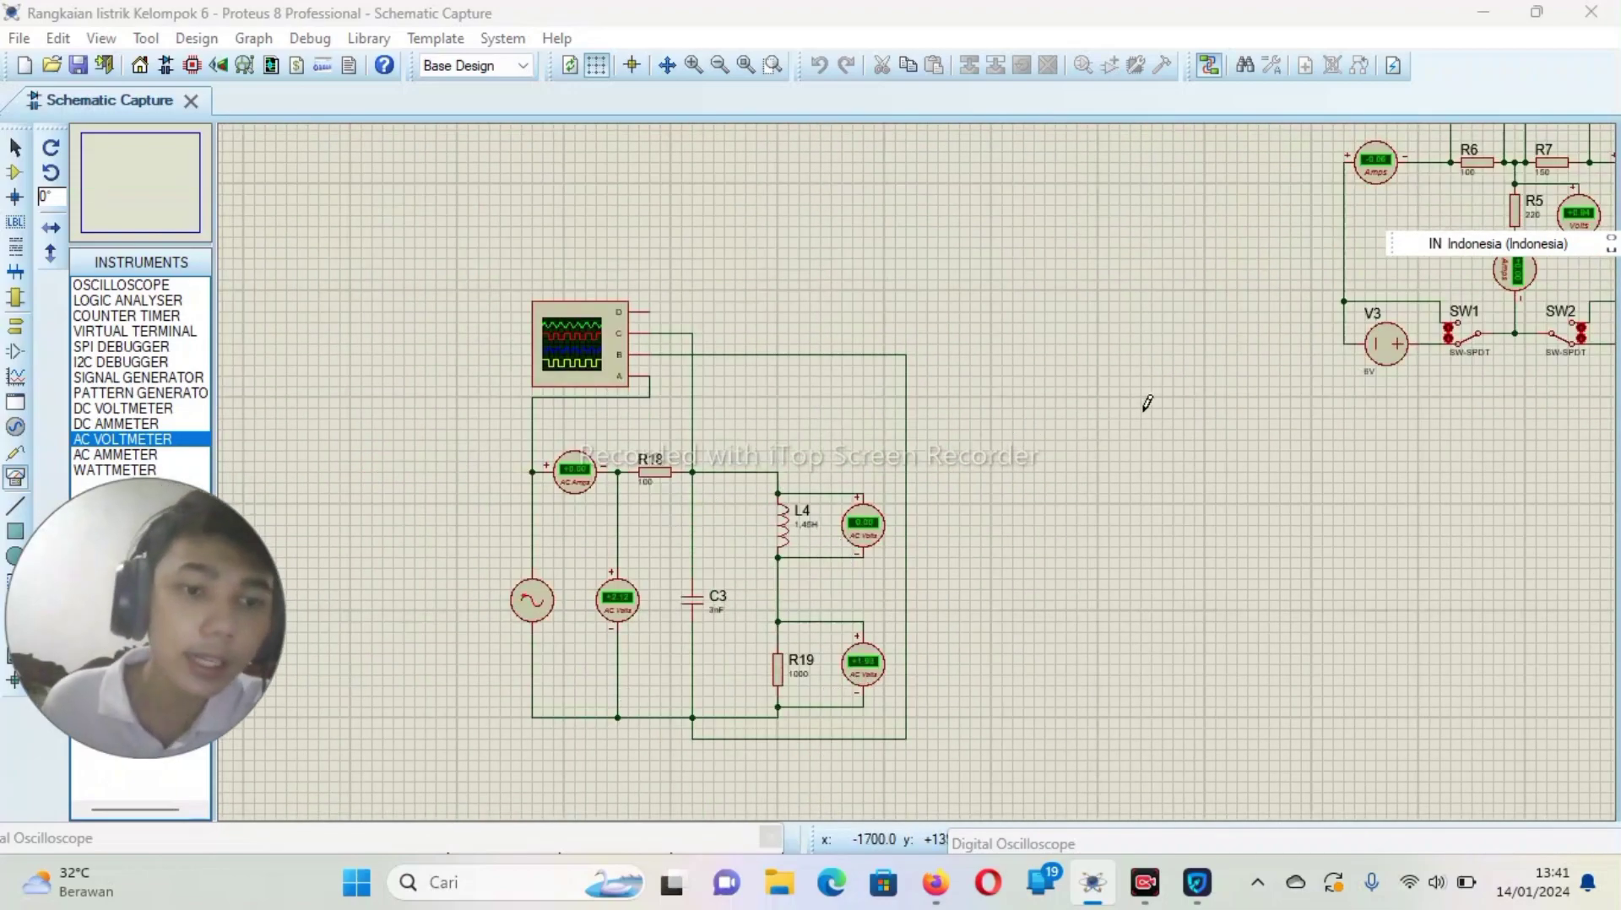
scroll(1233, 405, "down", 1)
scroll(1240, 348, "down", 1)
scroll(1240, 348, "down", 1)
scroll(912, 431, "up", 1)
scroll(921, 460, "up", 1)
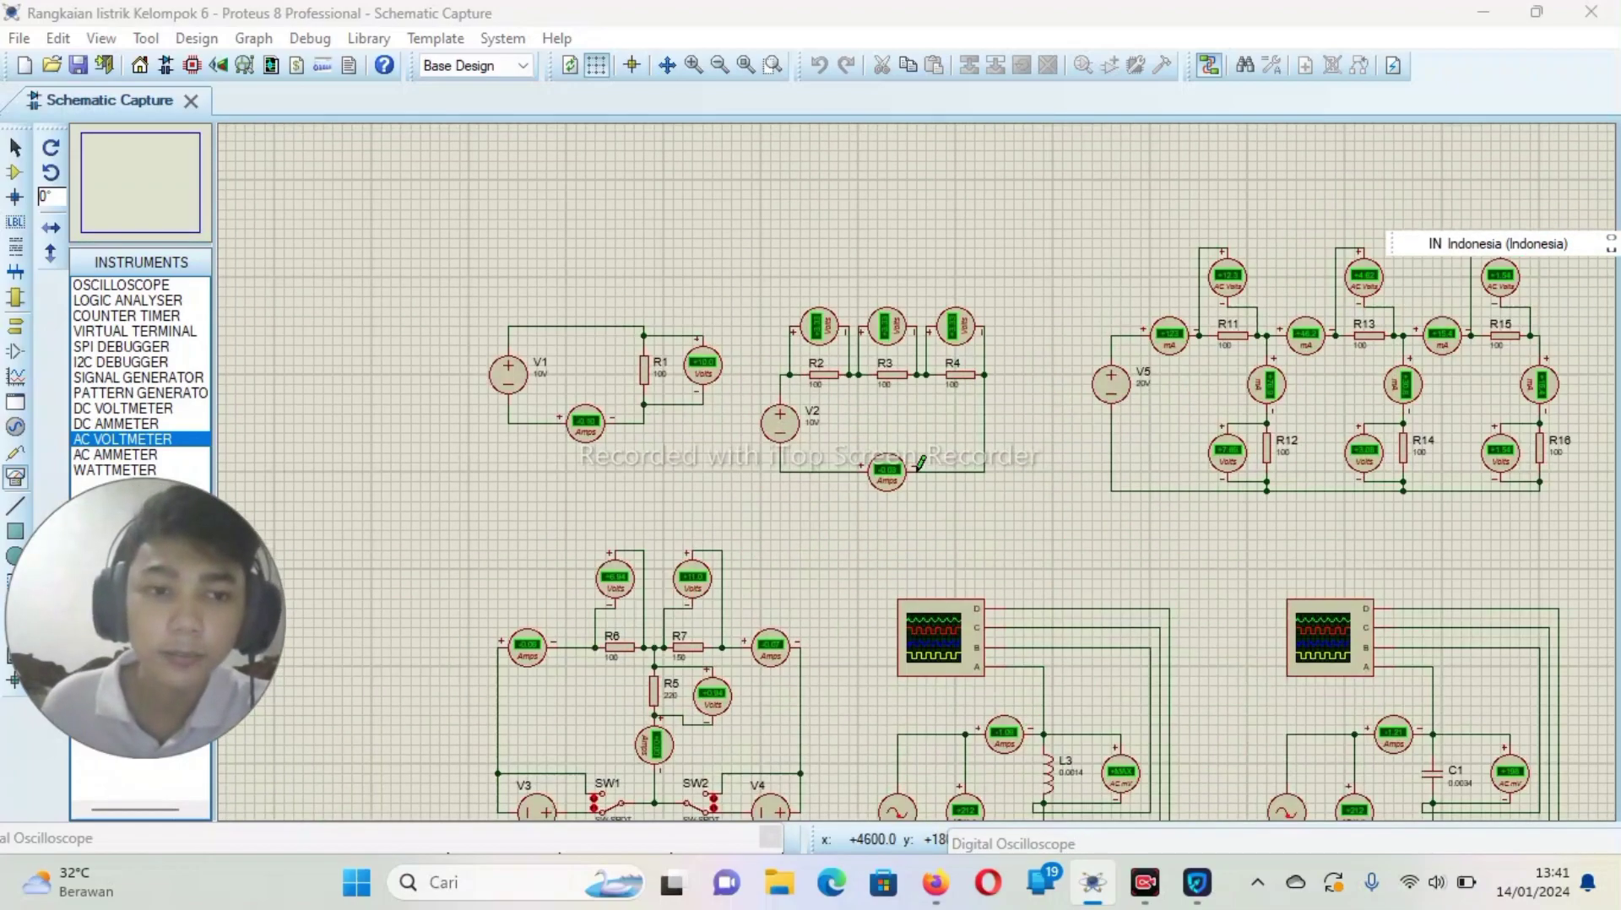
scroll(941, 499, "down", 2)
scroll(946, 513, "up", 1)
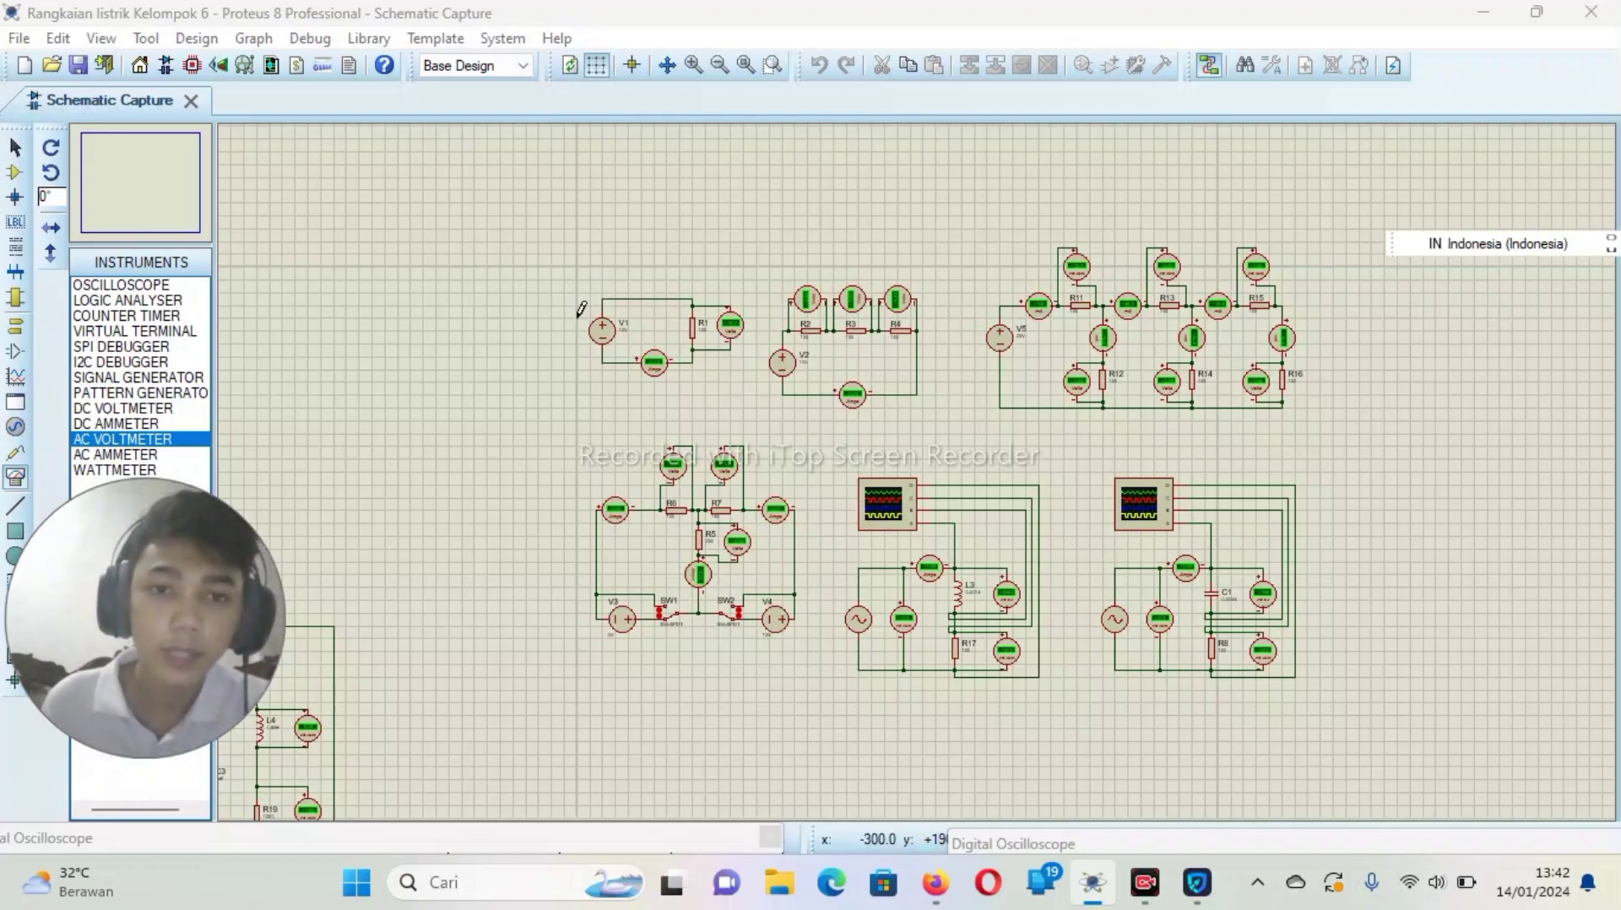
- Examine the single-resistor circuit with source V1, resistor R1 and its voltmeter and ammeter
scroll(642, 324, "up", 2)
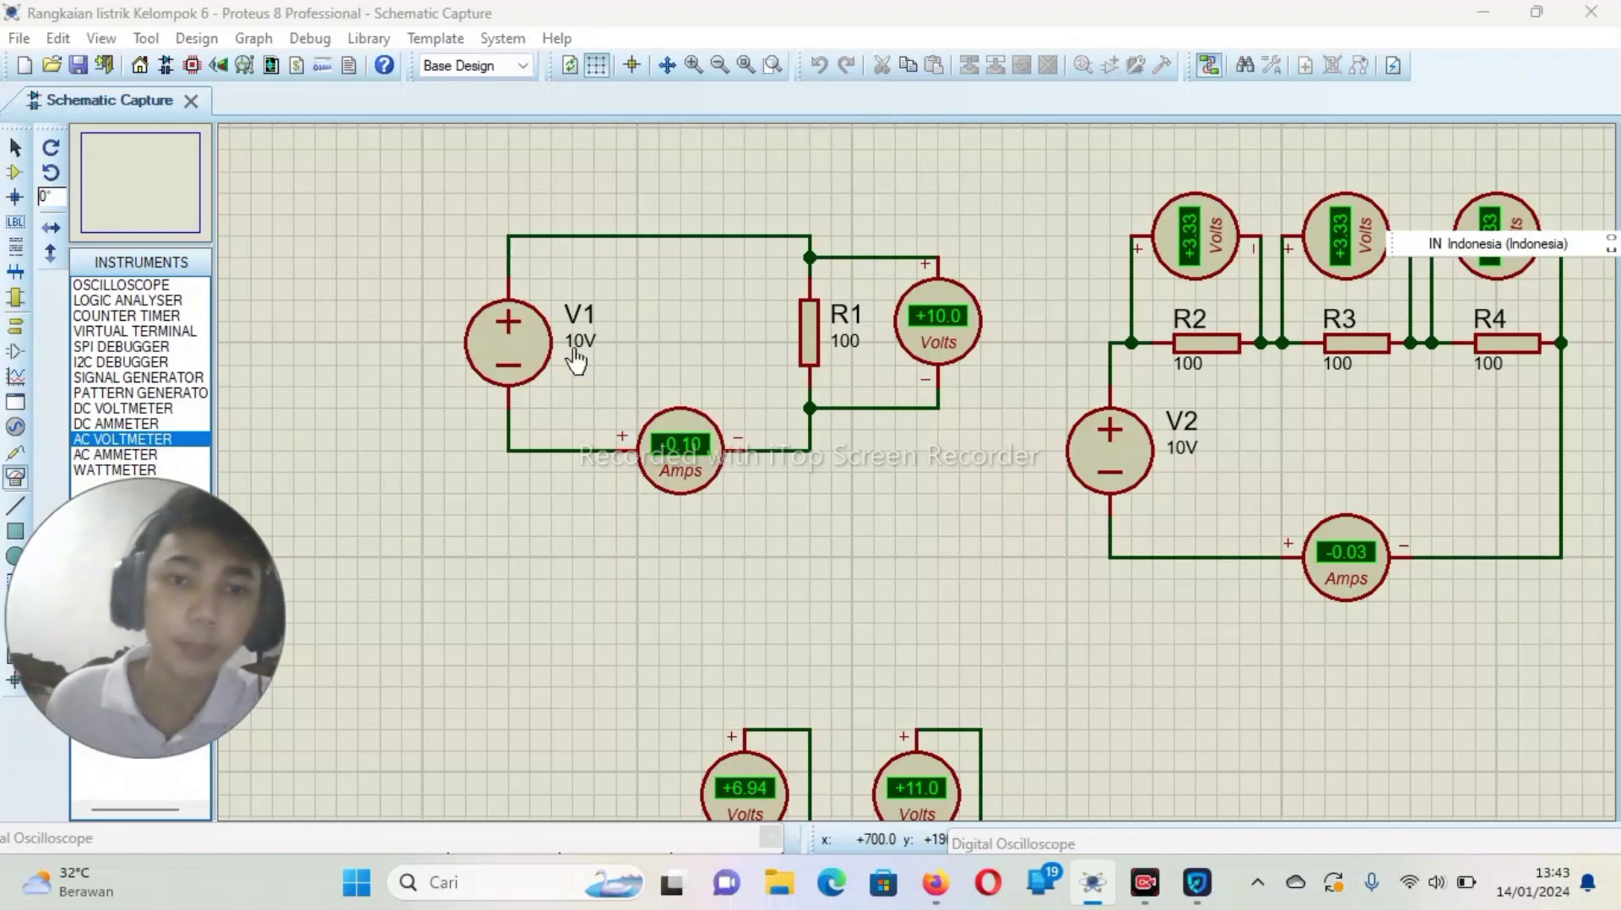
scroll(792, 400, "down", 1)
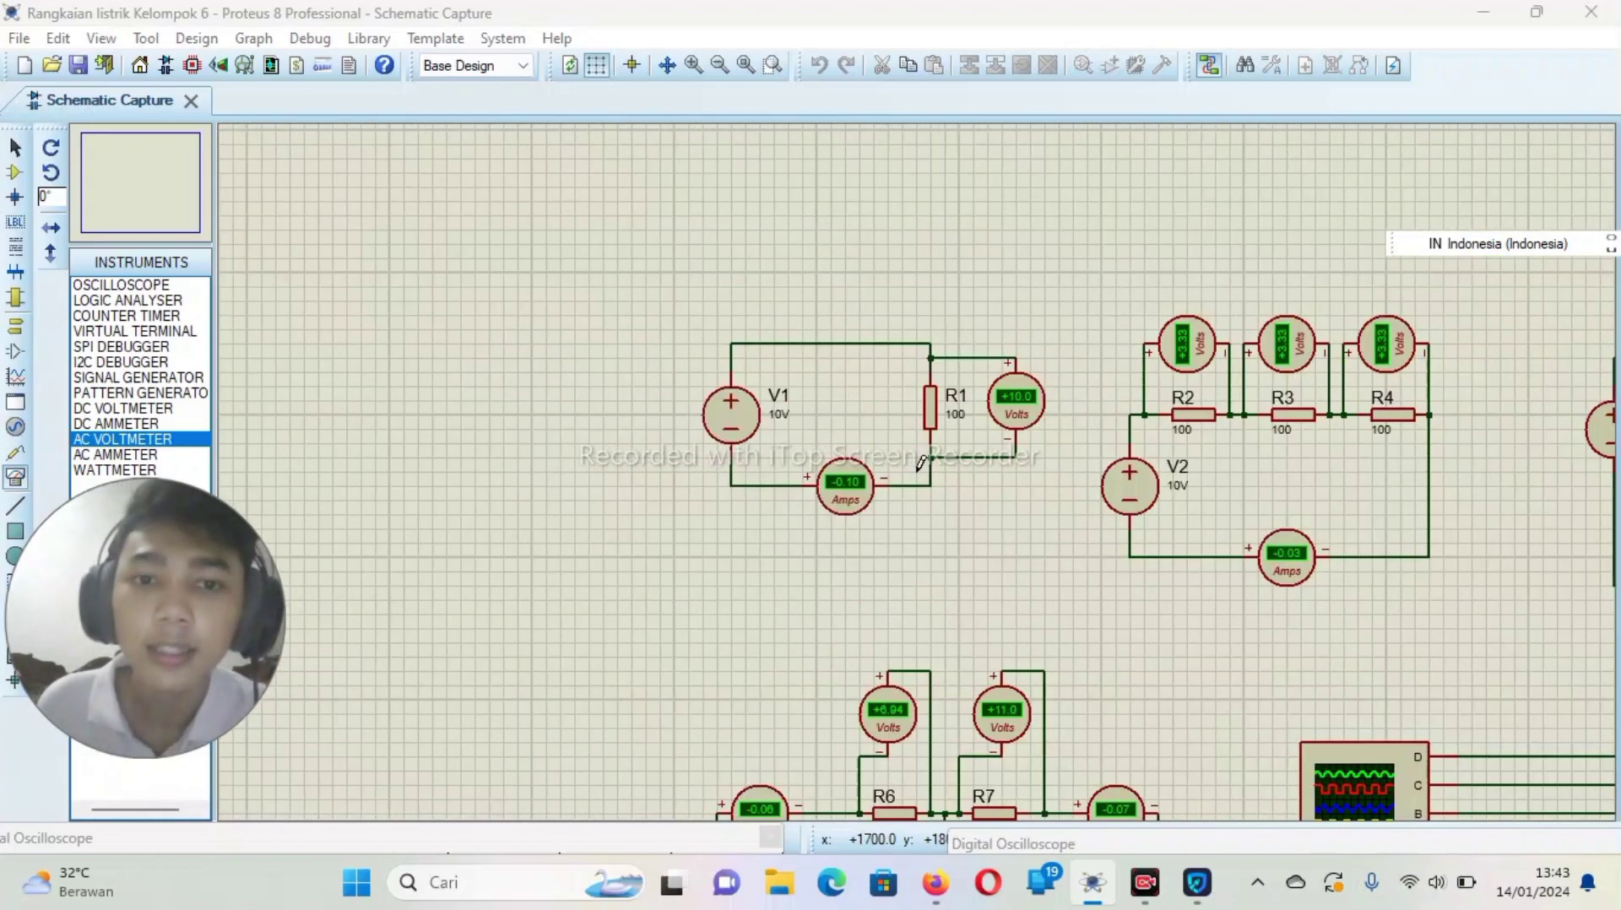
scroll(761, 389, "up", 2)
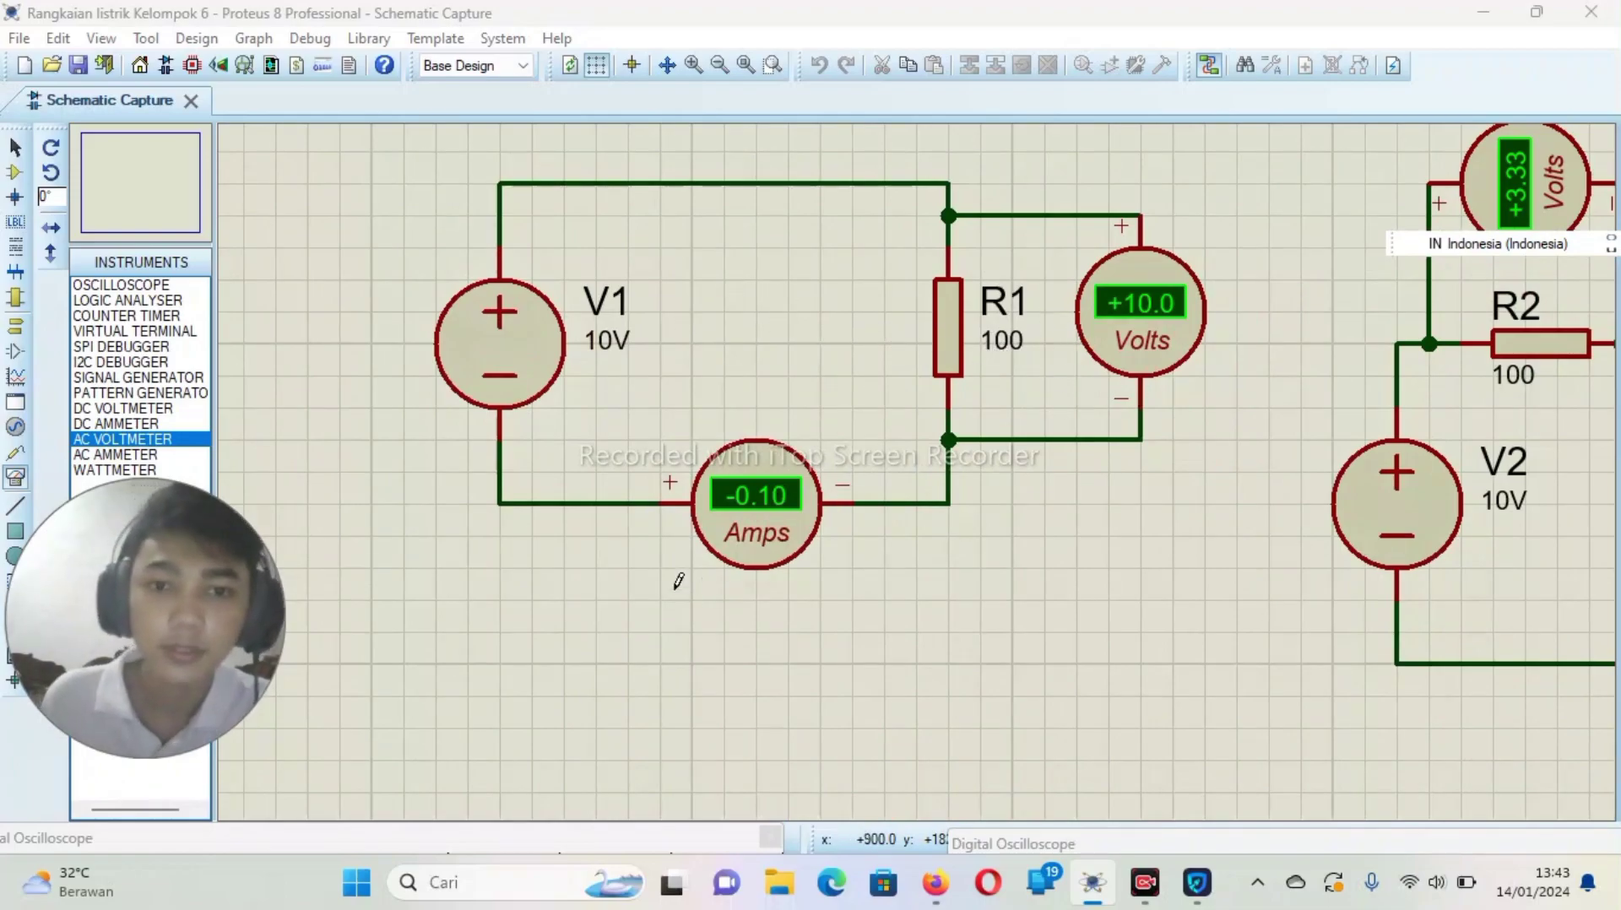
- Examine the series circuit with source V2, resistors R2, R3 and R4, and their voltmeter and ammeter readings
scroll(800, 494, "down", 3)
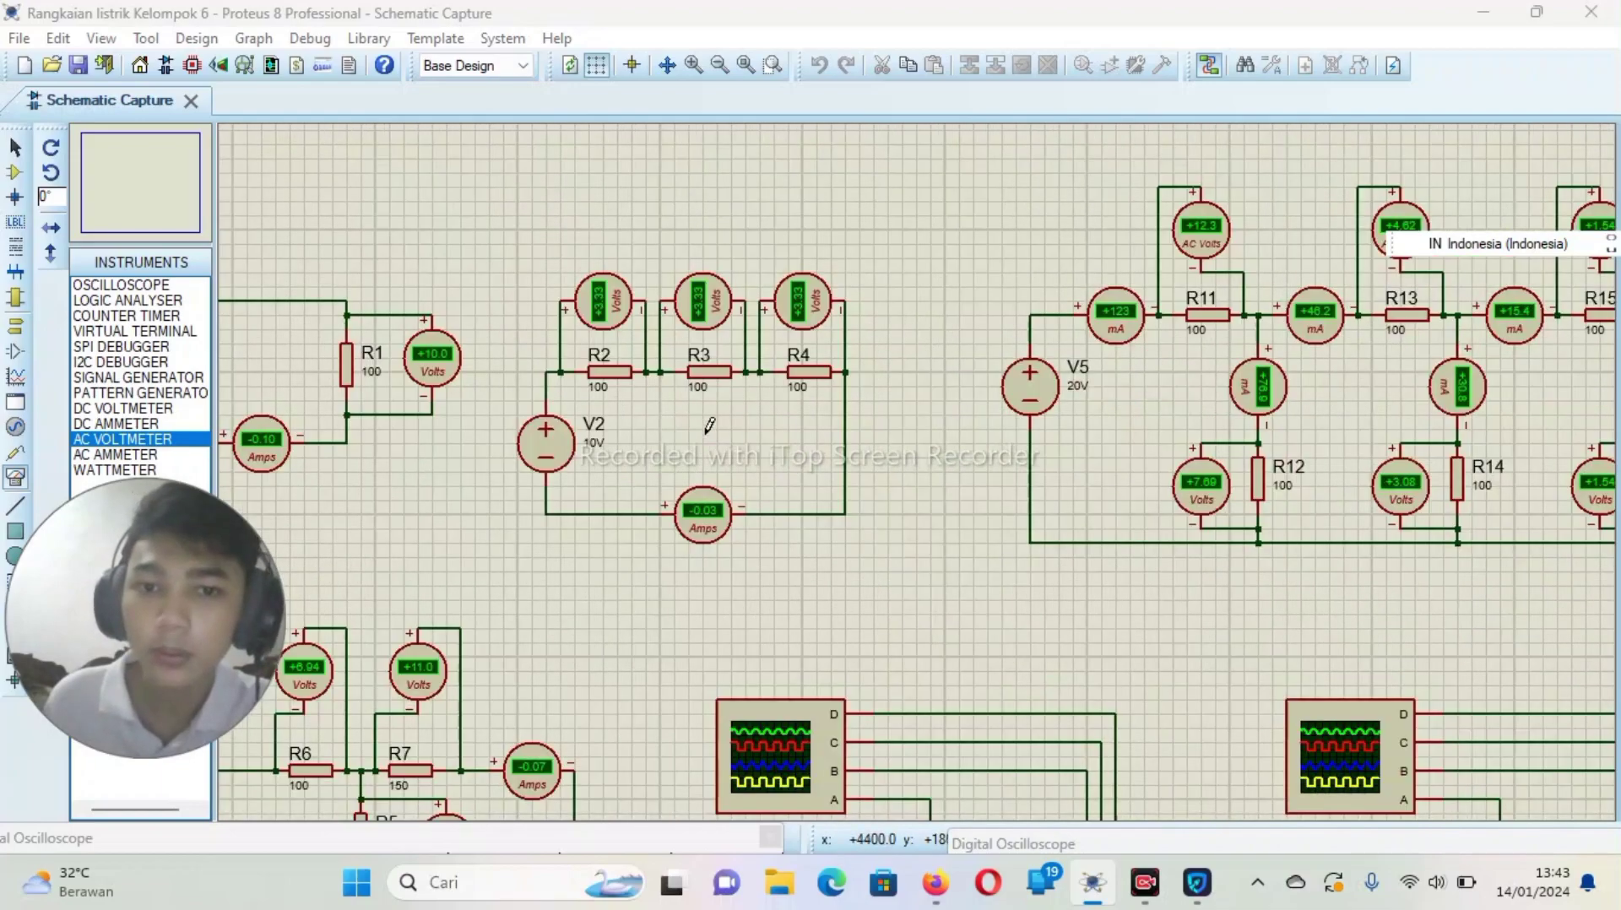
scroll(718, 420, "up", 1)
scroll(1013, 450, "down", 2)
scroll(984, 456, "up", 3)
scroll(803, 447, "down", 1)
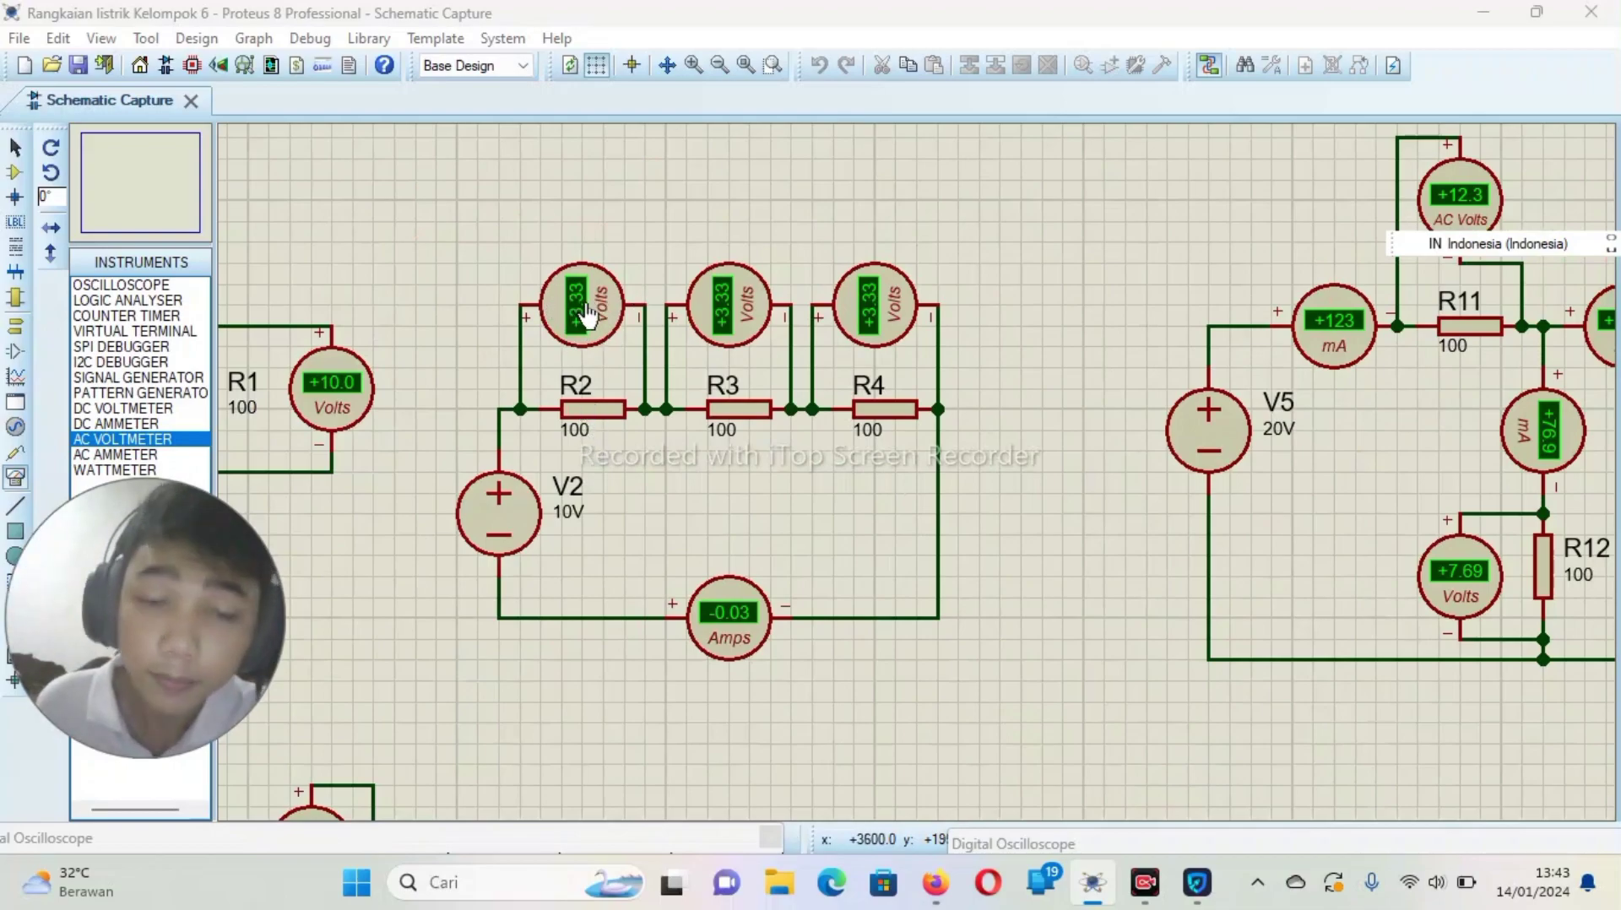
scroll(566, 338, "up", 1)
scroll(1066, 524, "down", 1)
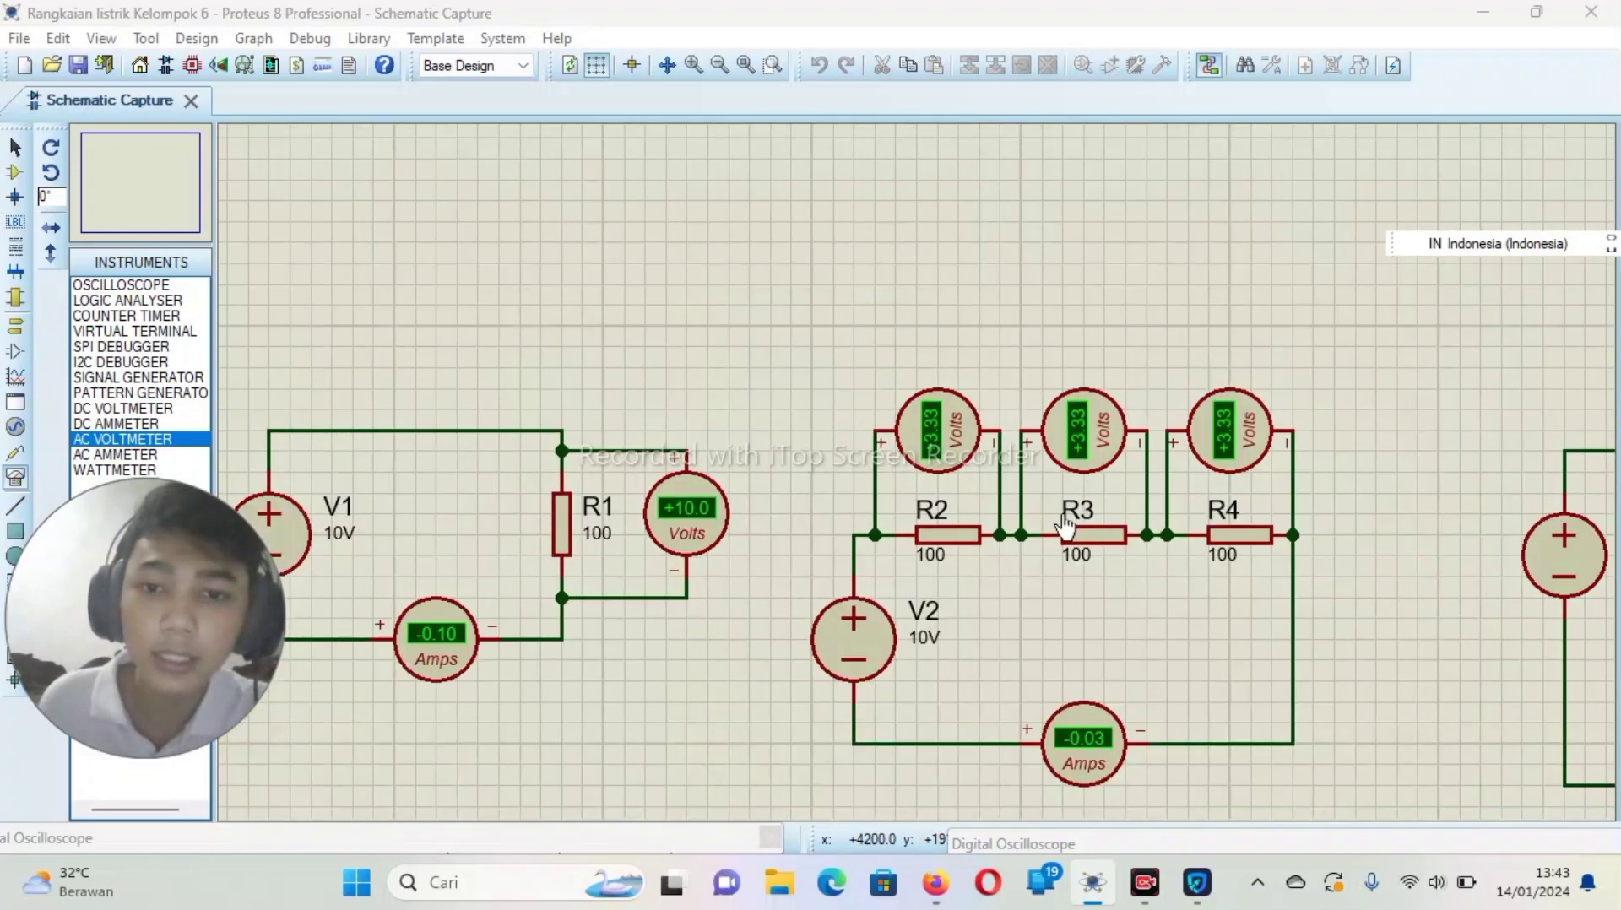
scroll(1066, 524, "up", 1)
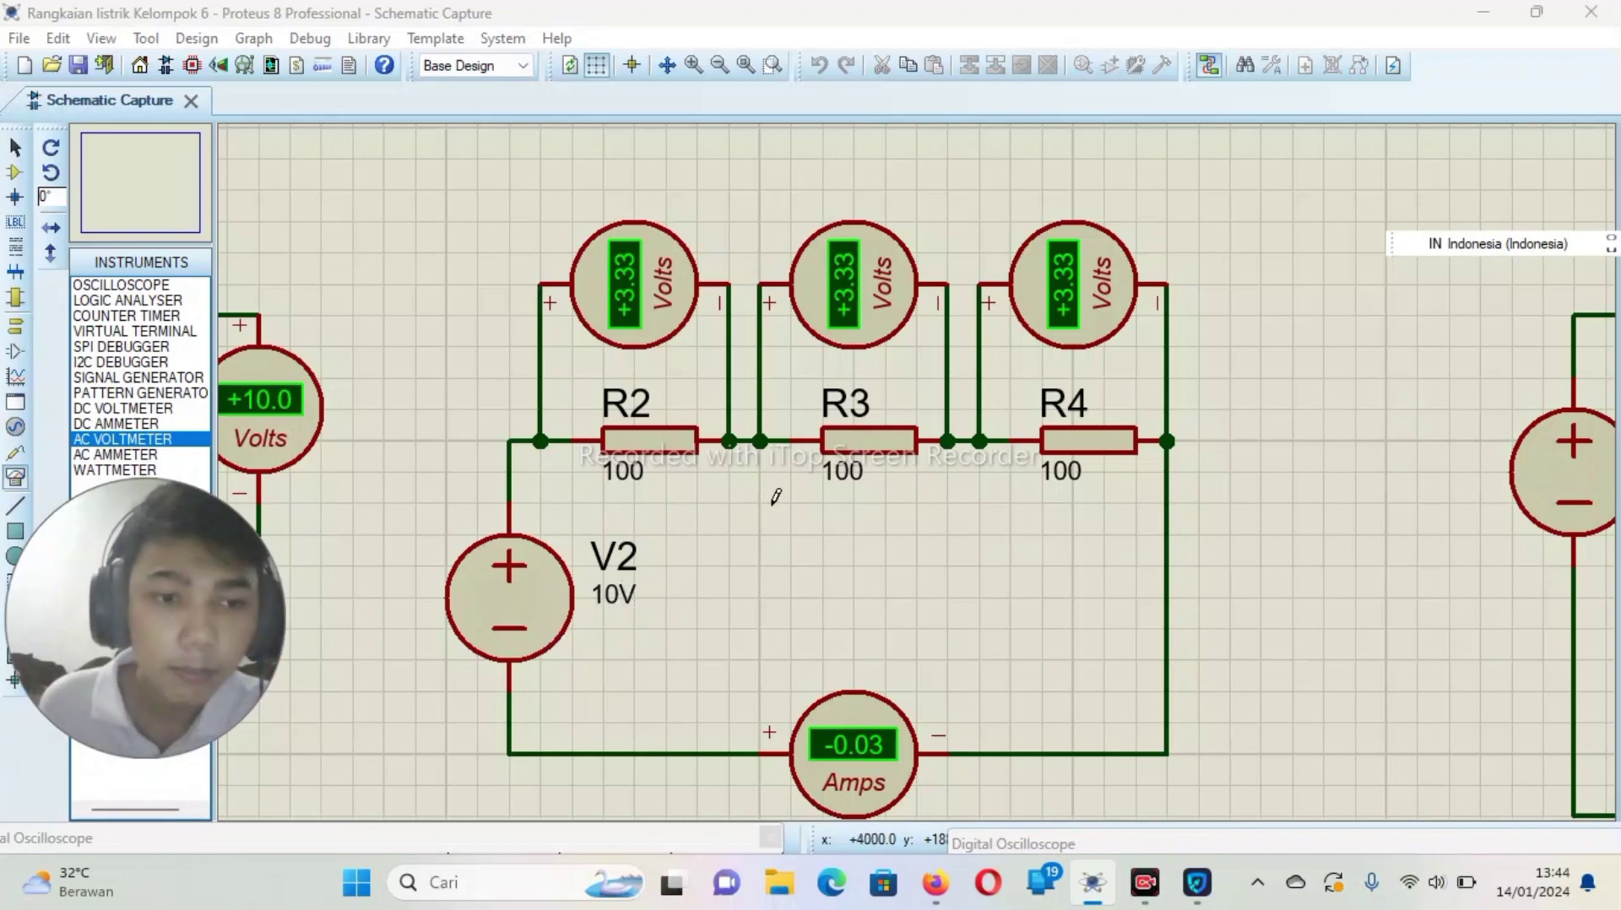
scroll(874, 532, "down", 1)
scroll(924, 463, "up", 1)
scroll(961, 459, "down", 1)
scroll(941, 463, "up", 1)
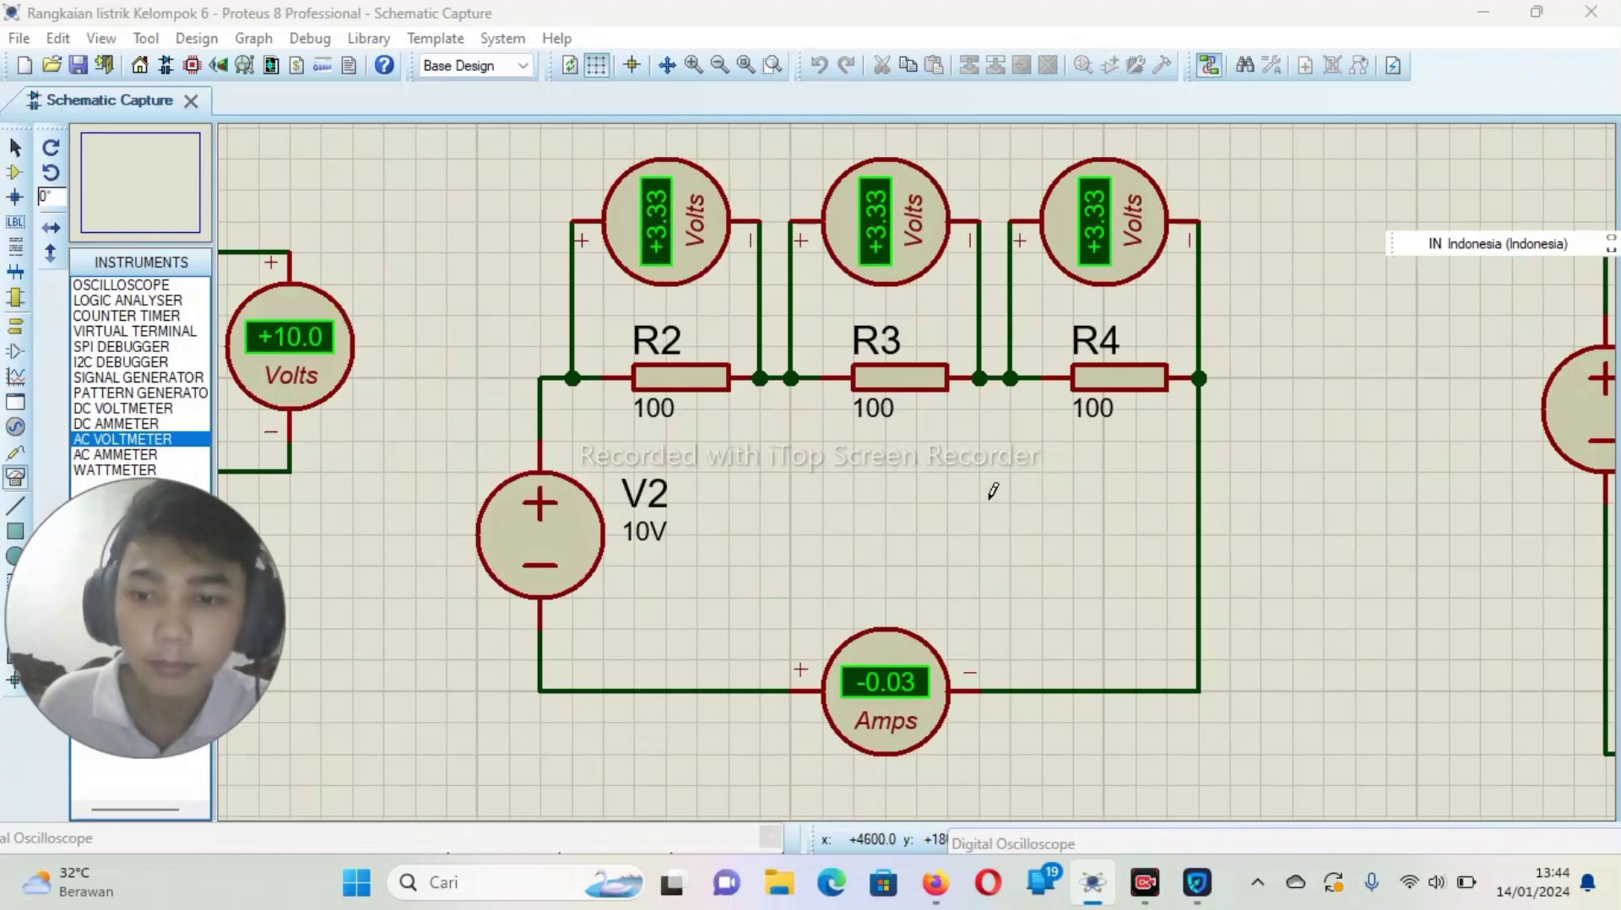
- Examine the ladder circuit fed by V5, checking the voltage and current meters around resistors R11 to R16
scroll(977, 483, "down", 3)
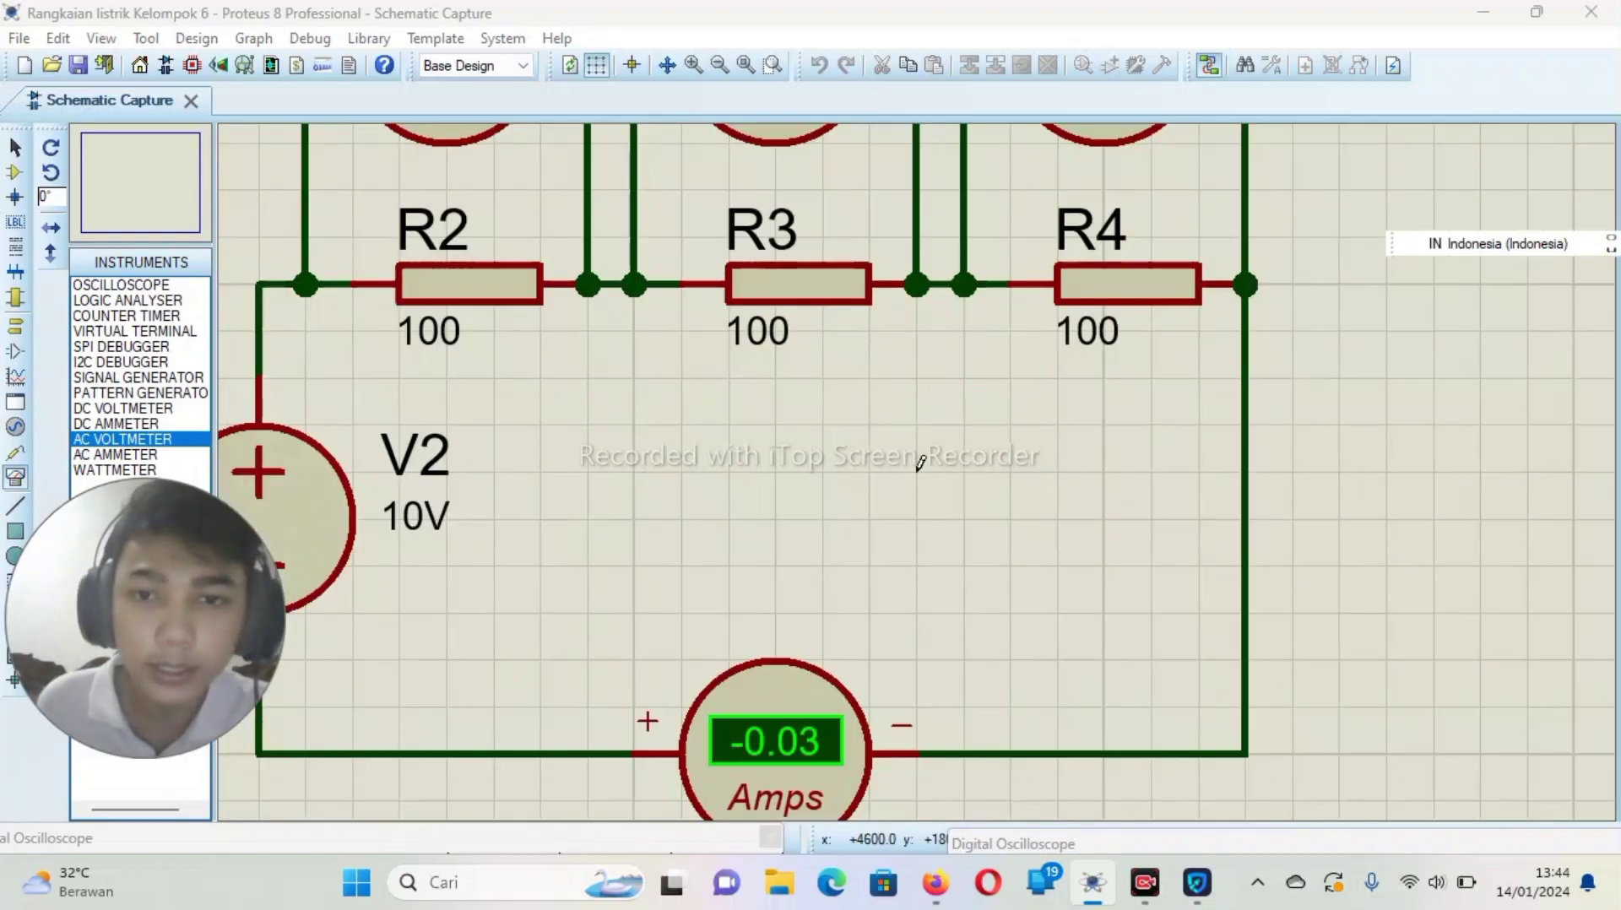
scroll(1307, 458, "up", 2)
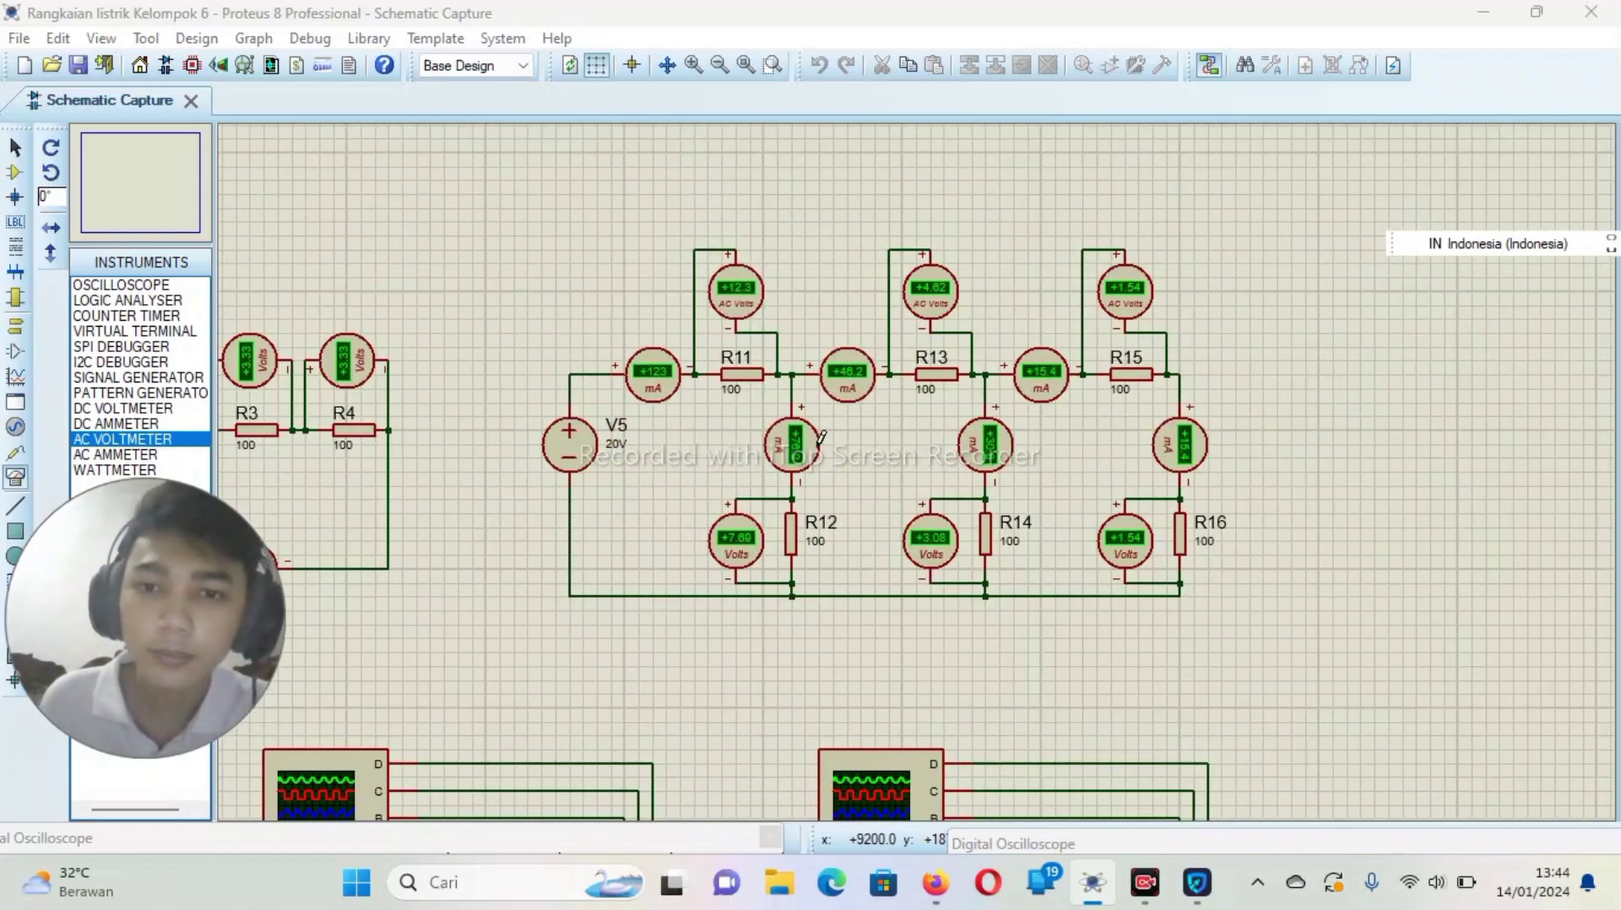
scroll(1151, 488, "down", 1)
scroll(1039, 503, "up", 2)
scroll(874, 420, "down", 1)
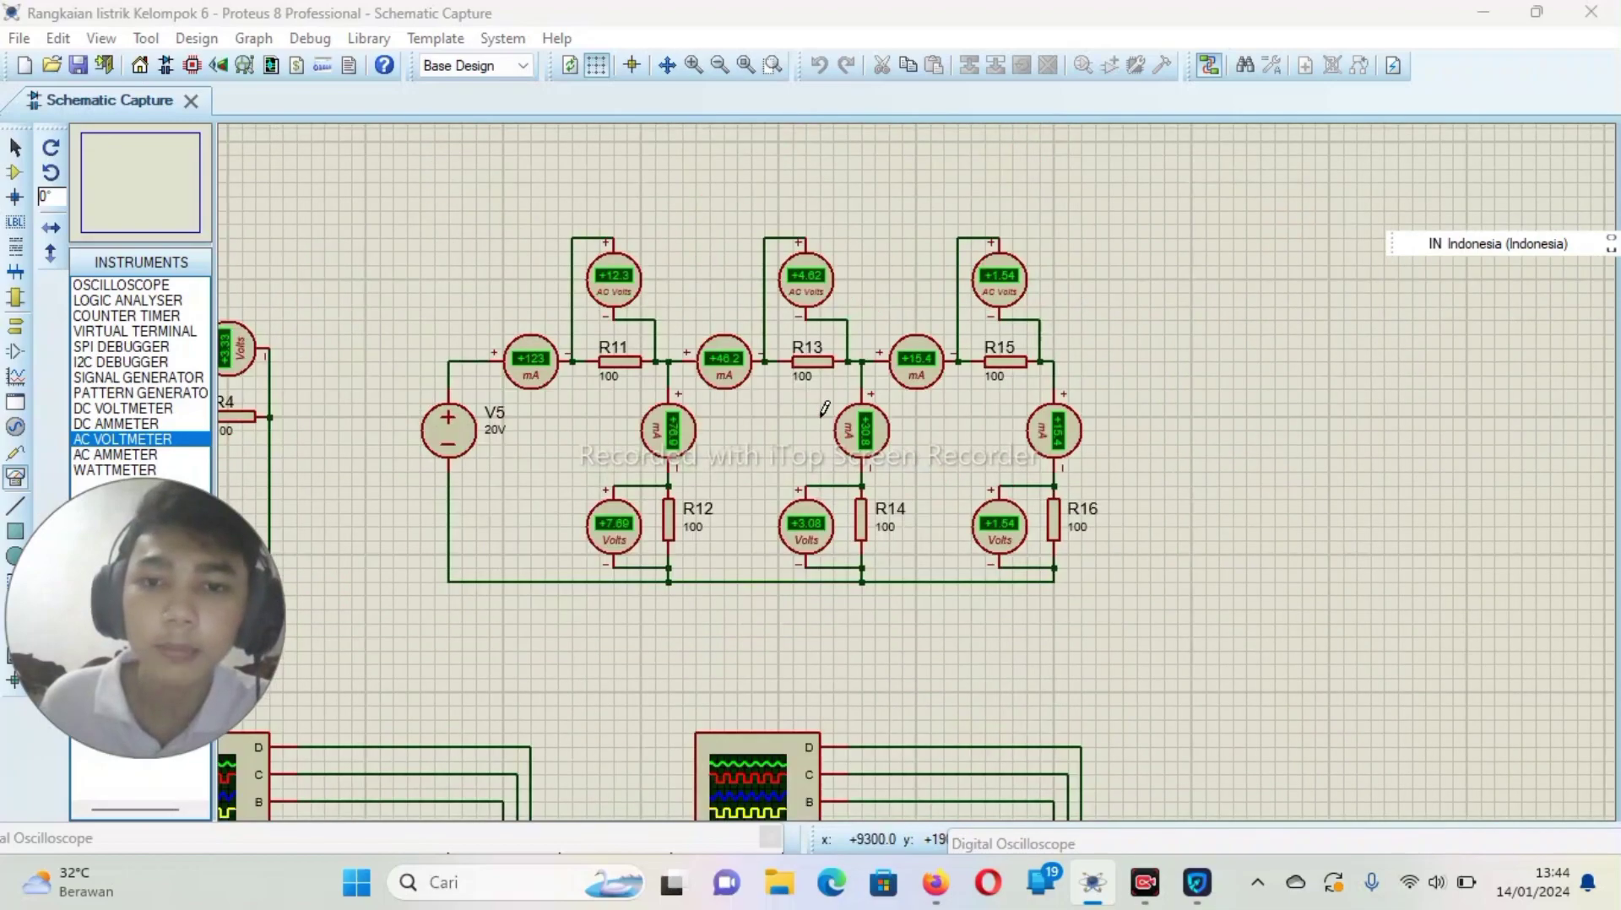
scroll(1050, 510, "up", 1)
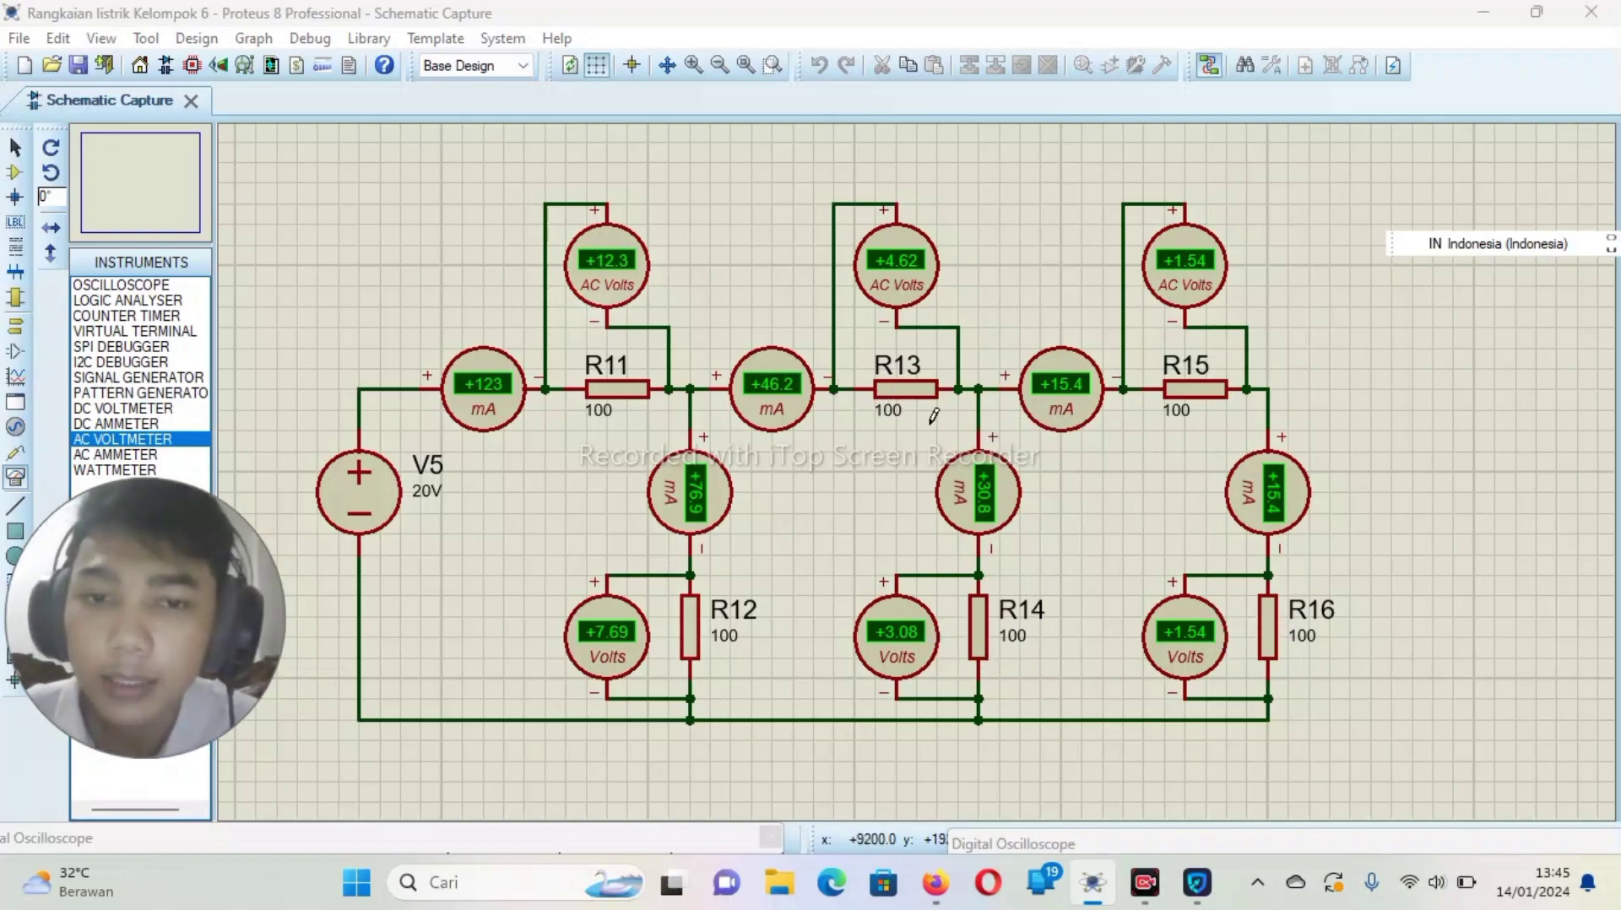
scroll(809, 493, "down", 1)
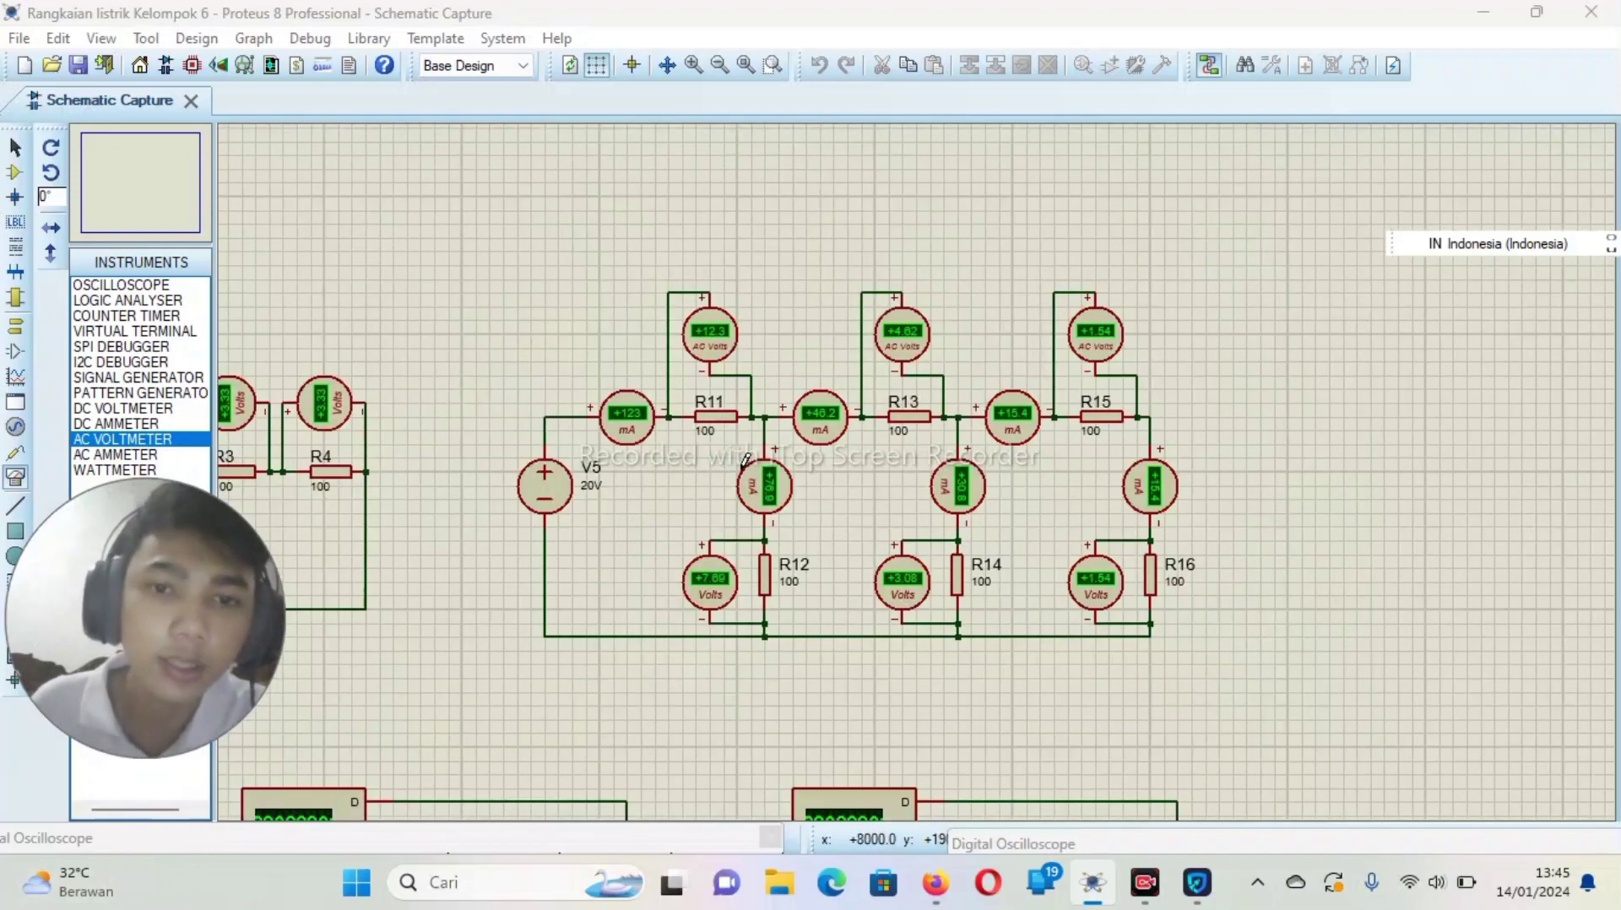
- Toggle SW1 and SW2 in the two-source circuit to bypass V3 and V4 and reconnect both sources
scroll(878, 516, "down", 1)
scroll(809, 659, "up", 1)
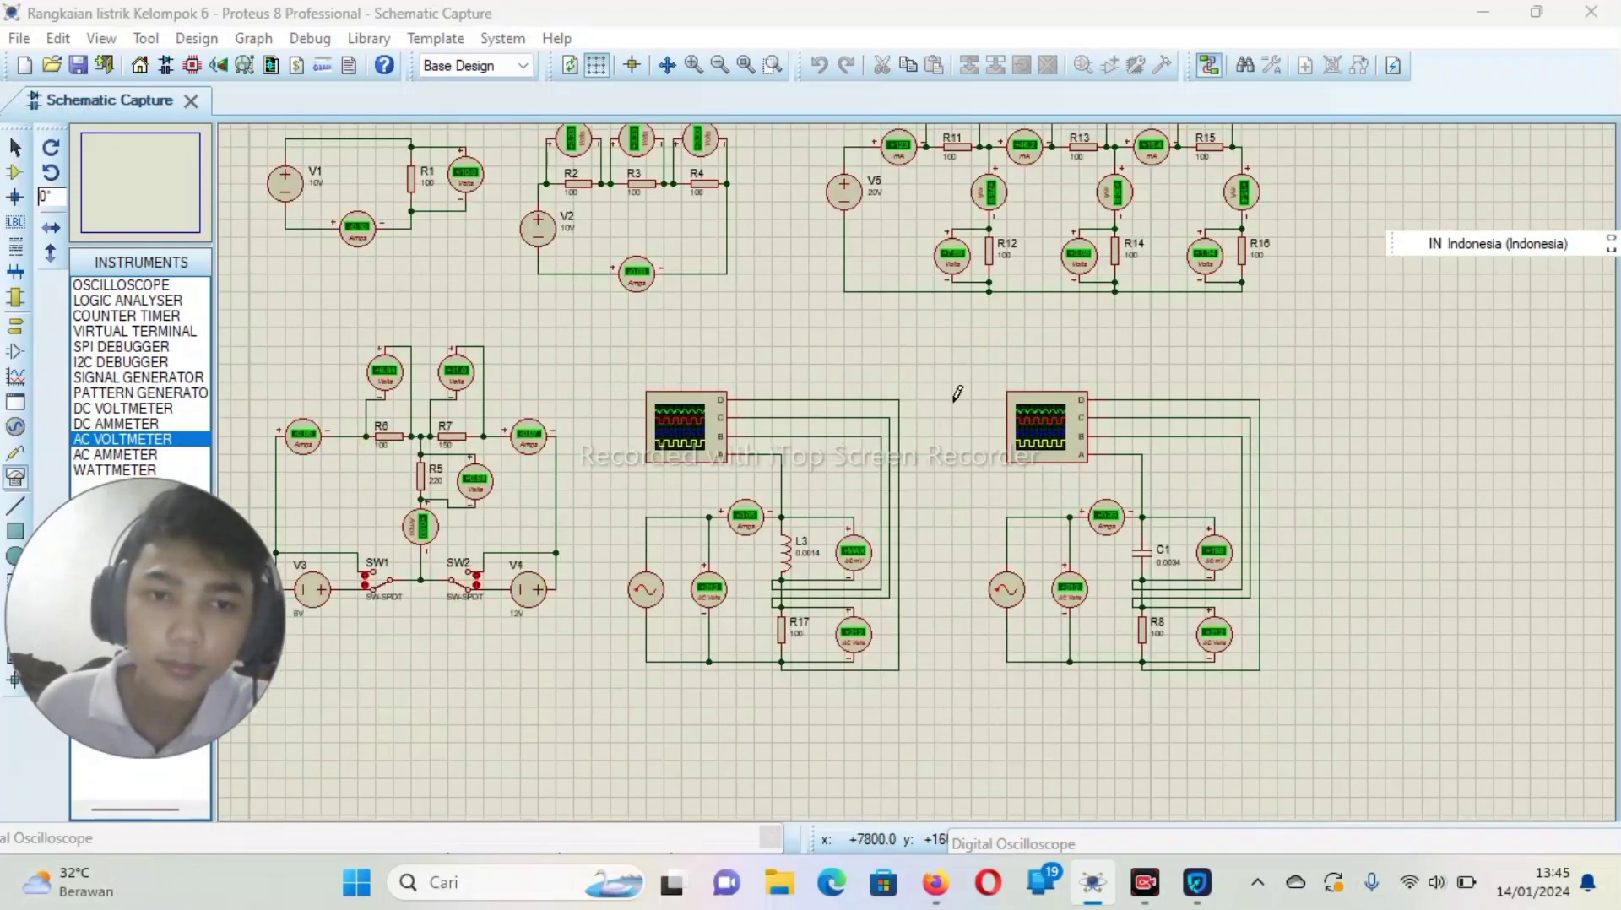
scroll(989, 447, "up", 1)
scroll(878, 416, "up", 1)
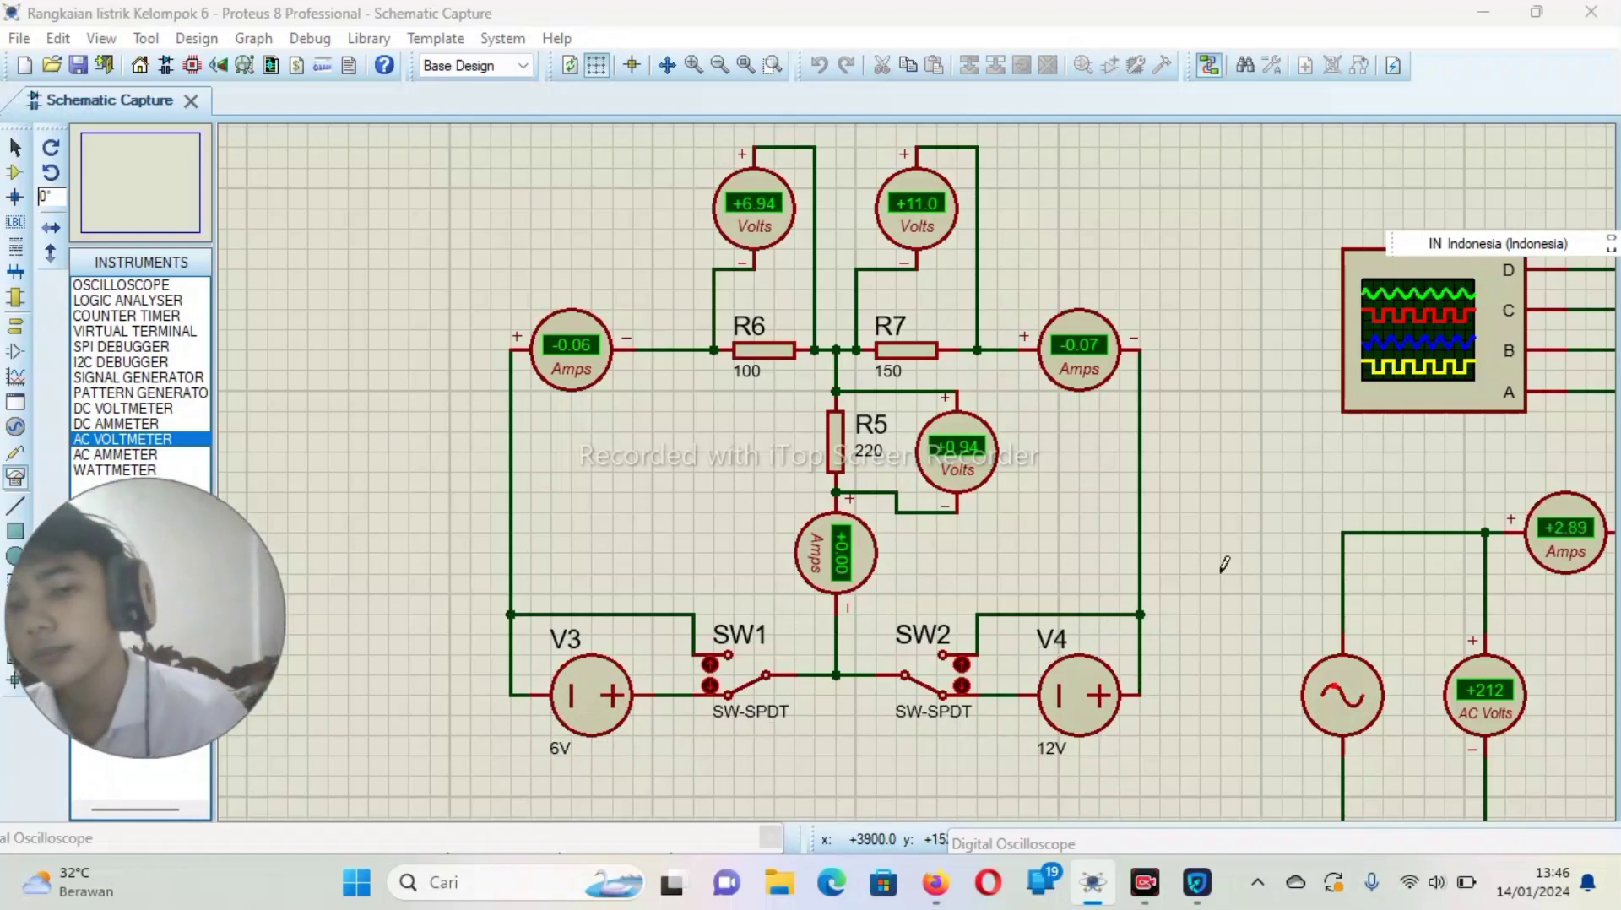
left_click(710, 666)
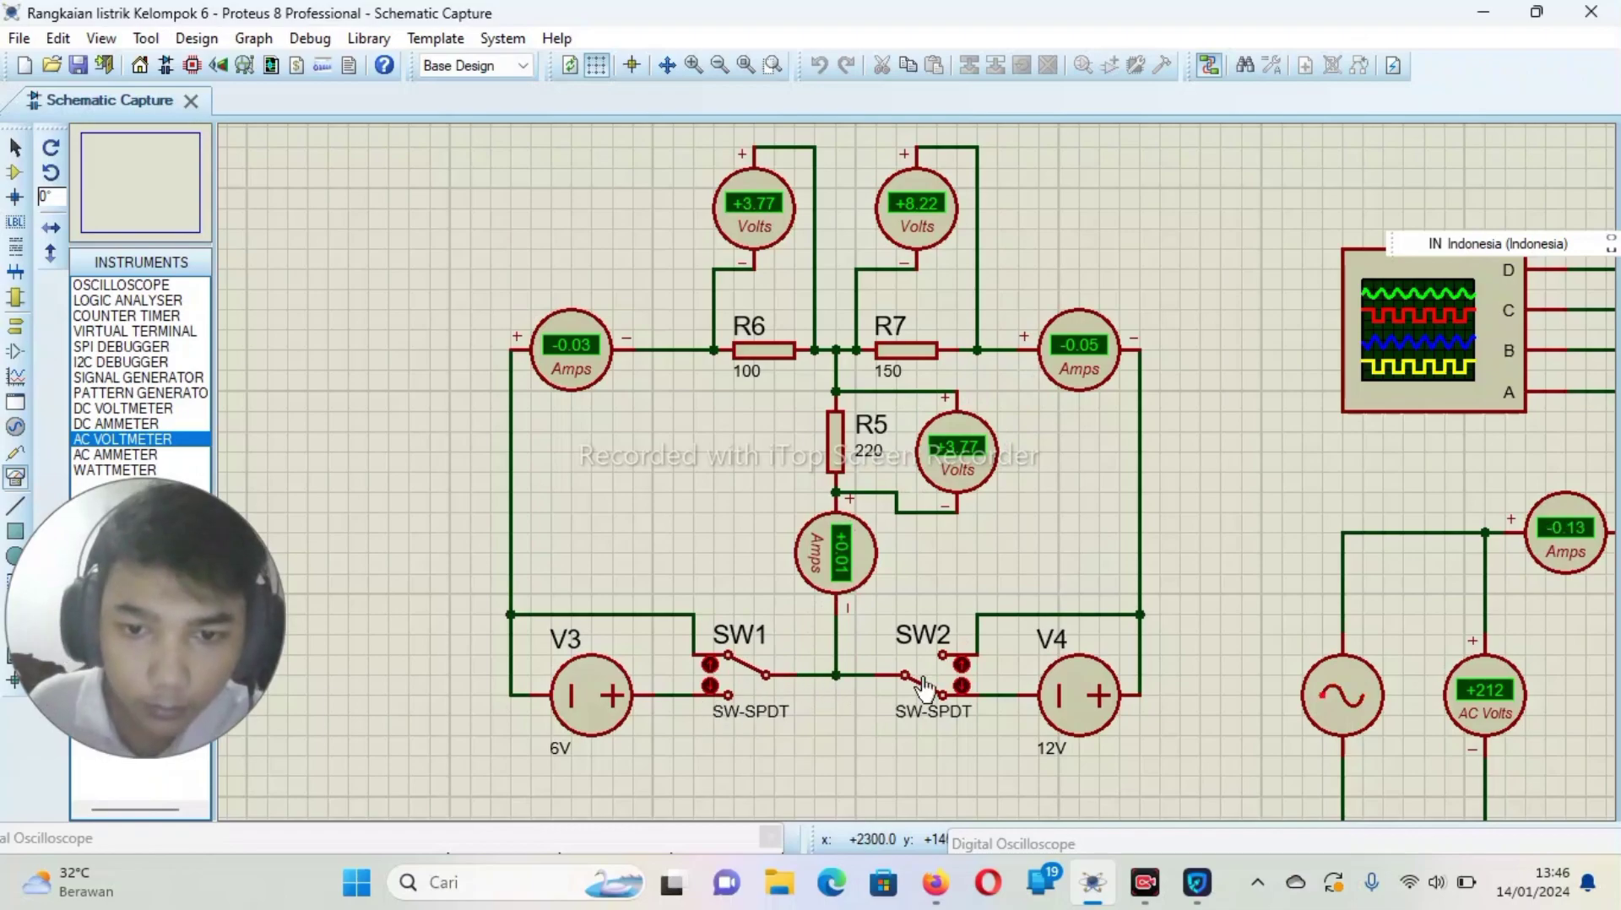
left_click(960, 667)
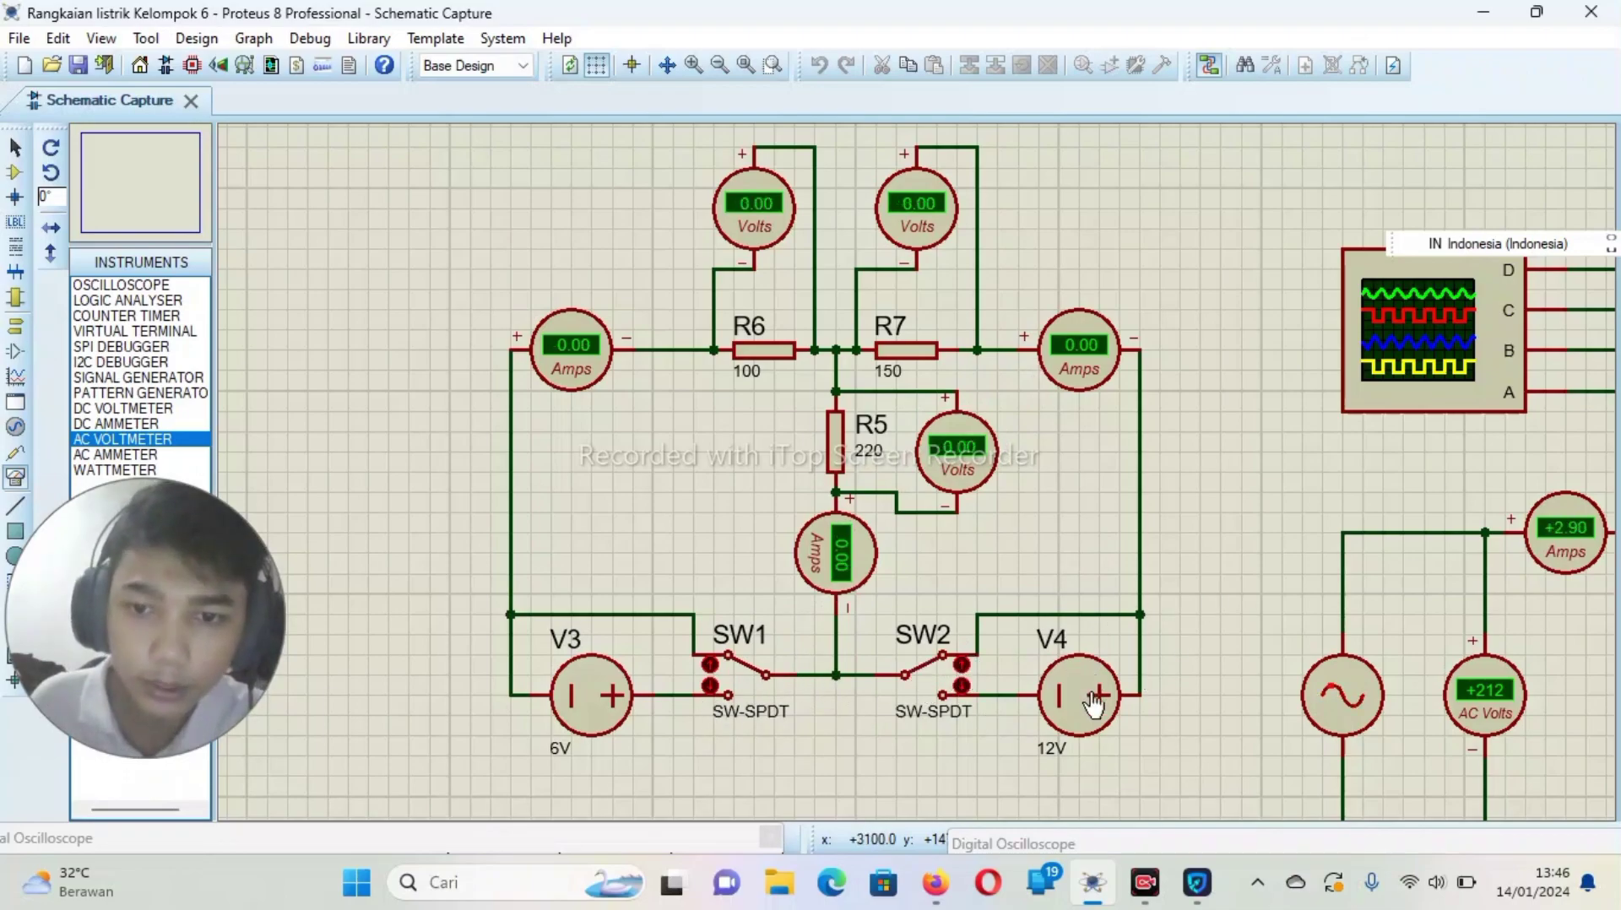
left_click(712, 691)
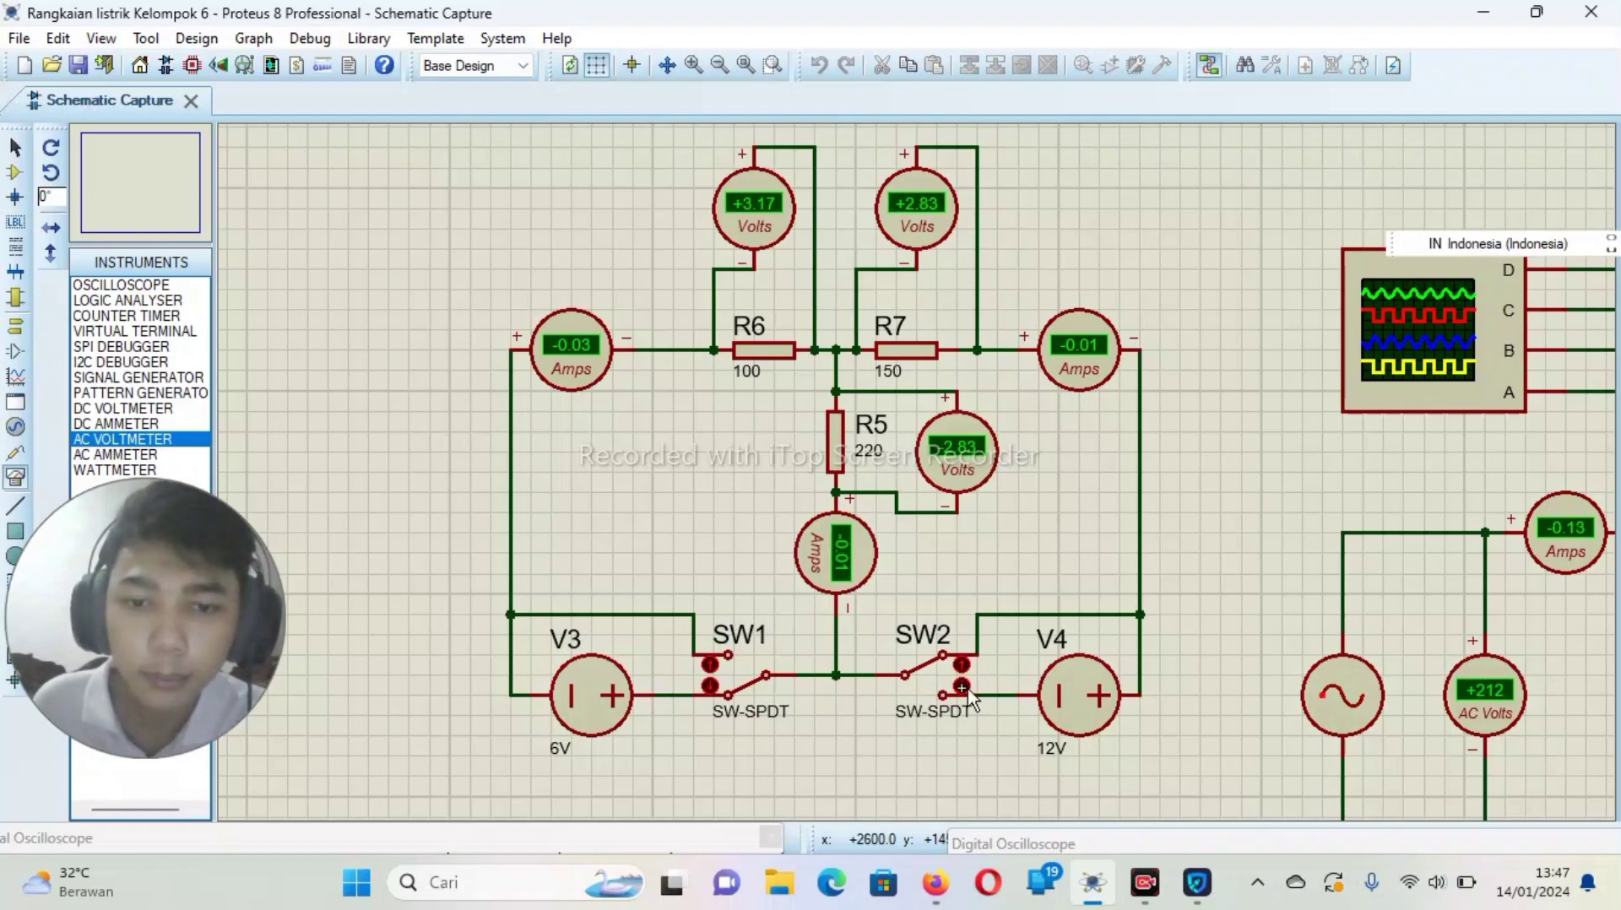
left_click(962, 686)
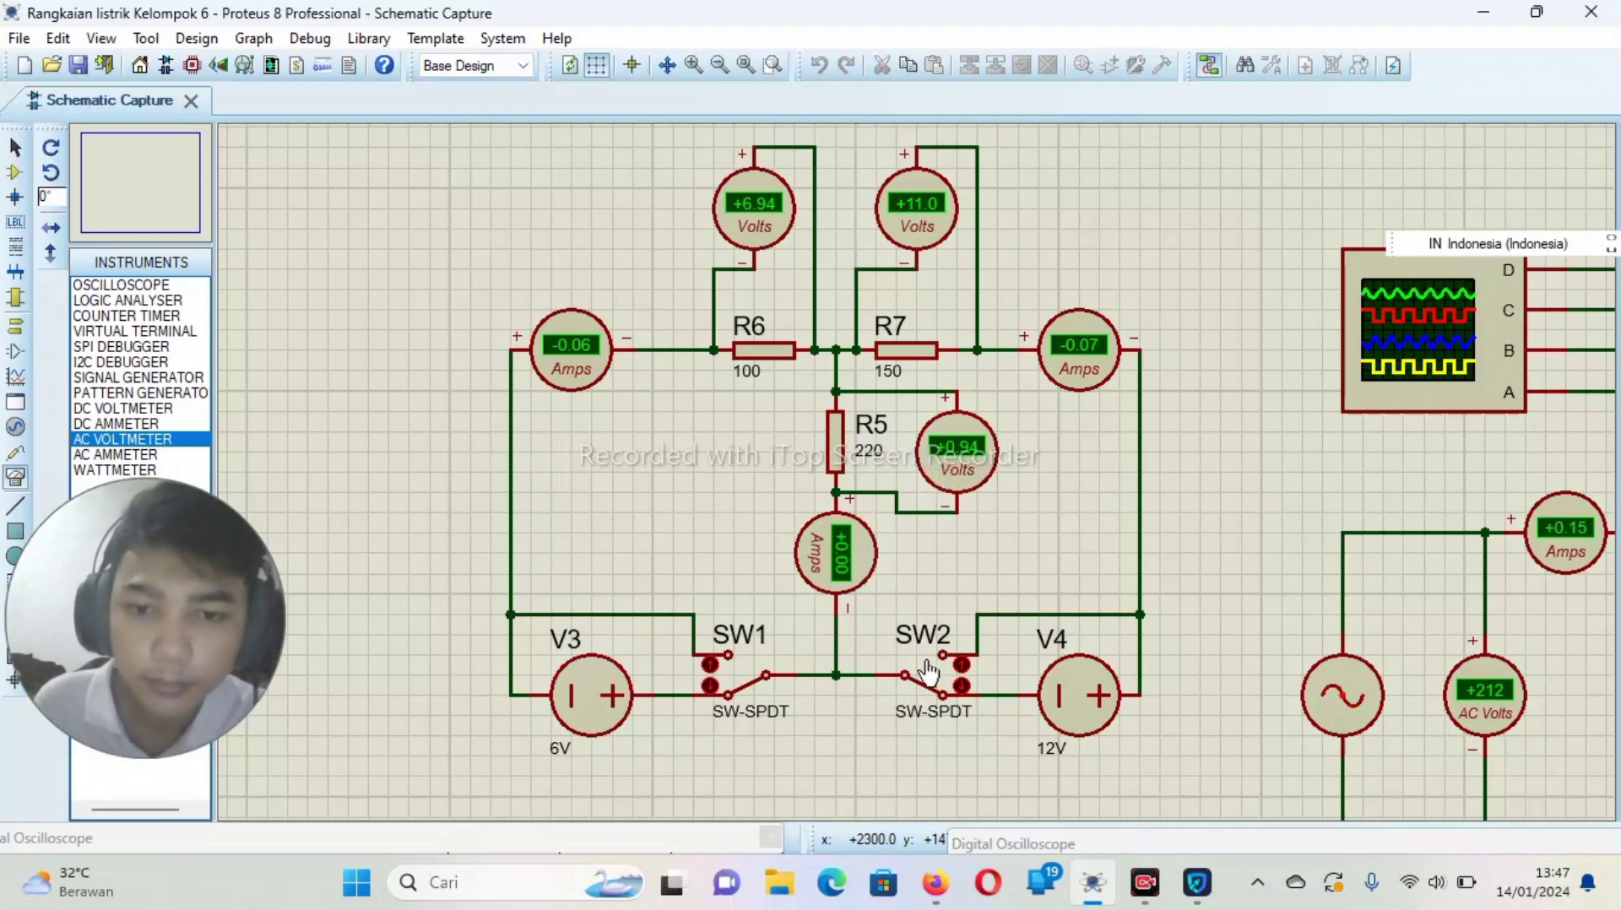
- Set SW2 and SW1 to their upper contacts so that sources V4 and V3 are both bypassed
left_click(959, 672)
left_click(751, 691)
left_click(710, 665)
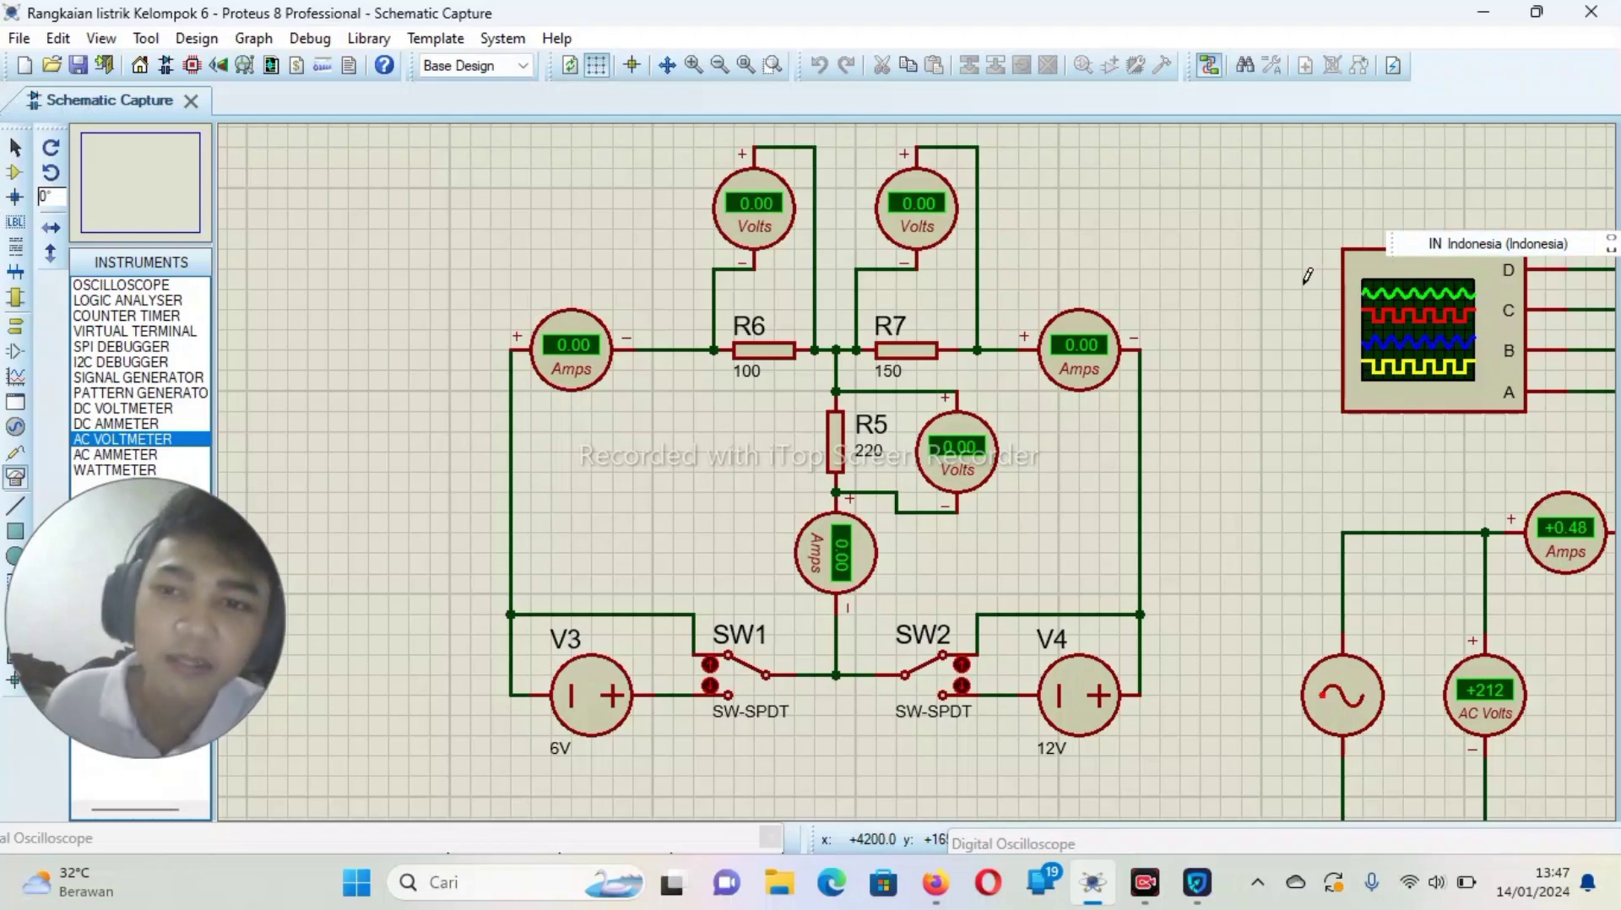
- Examine the AC circuit with inductor L3 and resistor R17, including its meters and oscilloscope connections
scroll(1238, 430, "down", 1)
scroll(1454, 553, "up", 2)
scroll(875, 324, "down", 2)
scroll(875, 324, "up", 1)
scroll(875, 324, "down", 1)
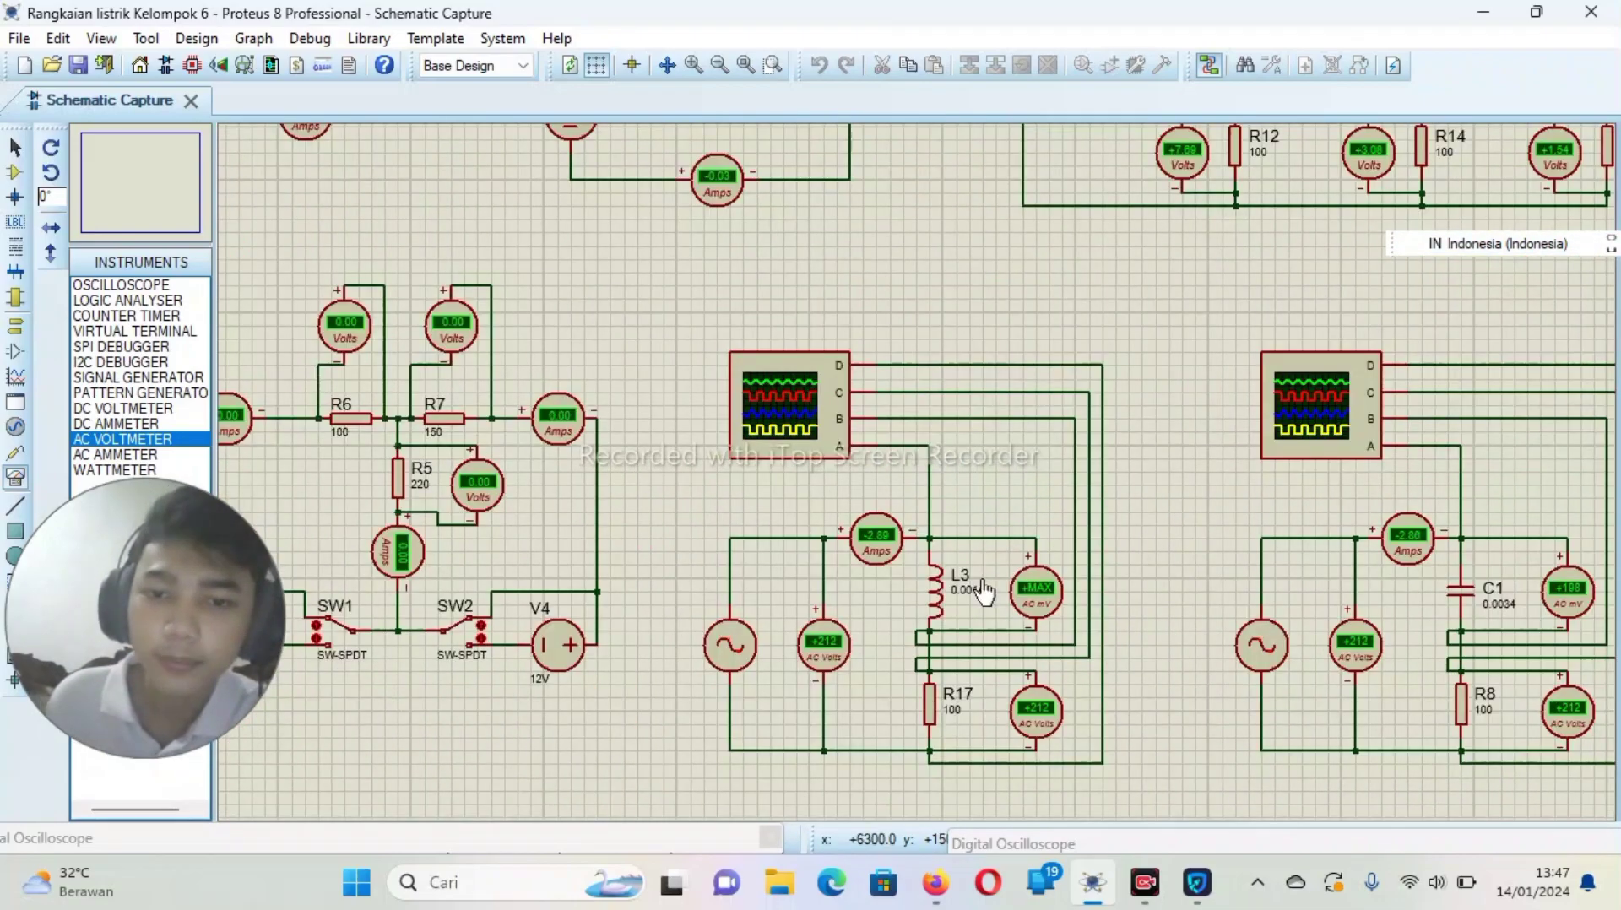
scroll(875, 324, "up", 1)
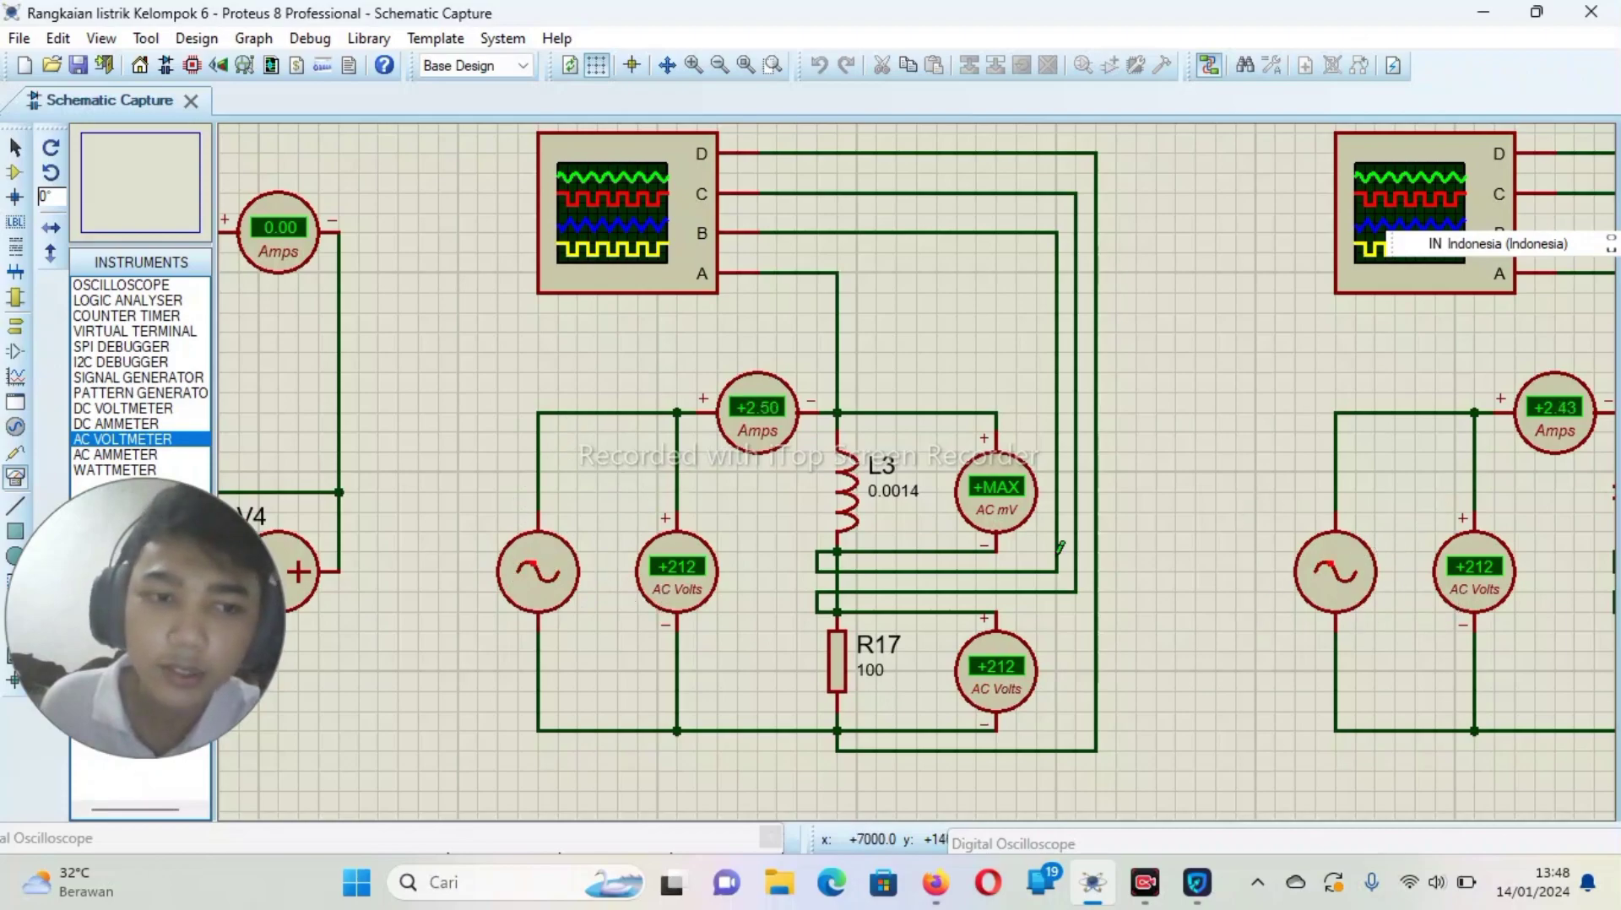
- Inspect the separate AC circuit with R18, C3, L4 and R19, and return to the L3 and R17 oscilloscope circuit
scroll(826, 525, "down", 3)
scroll(388, 598, "up", 1)
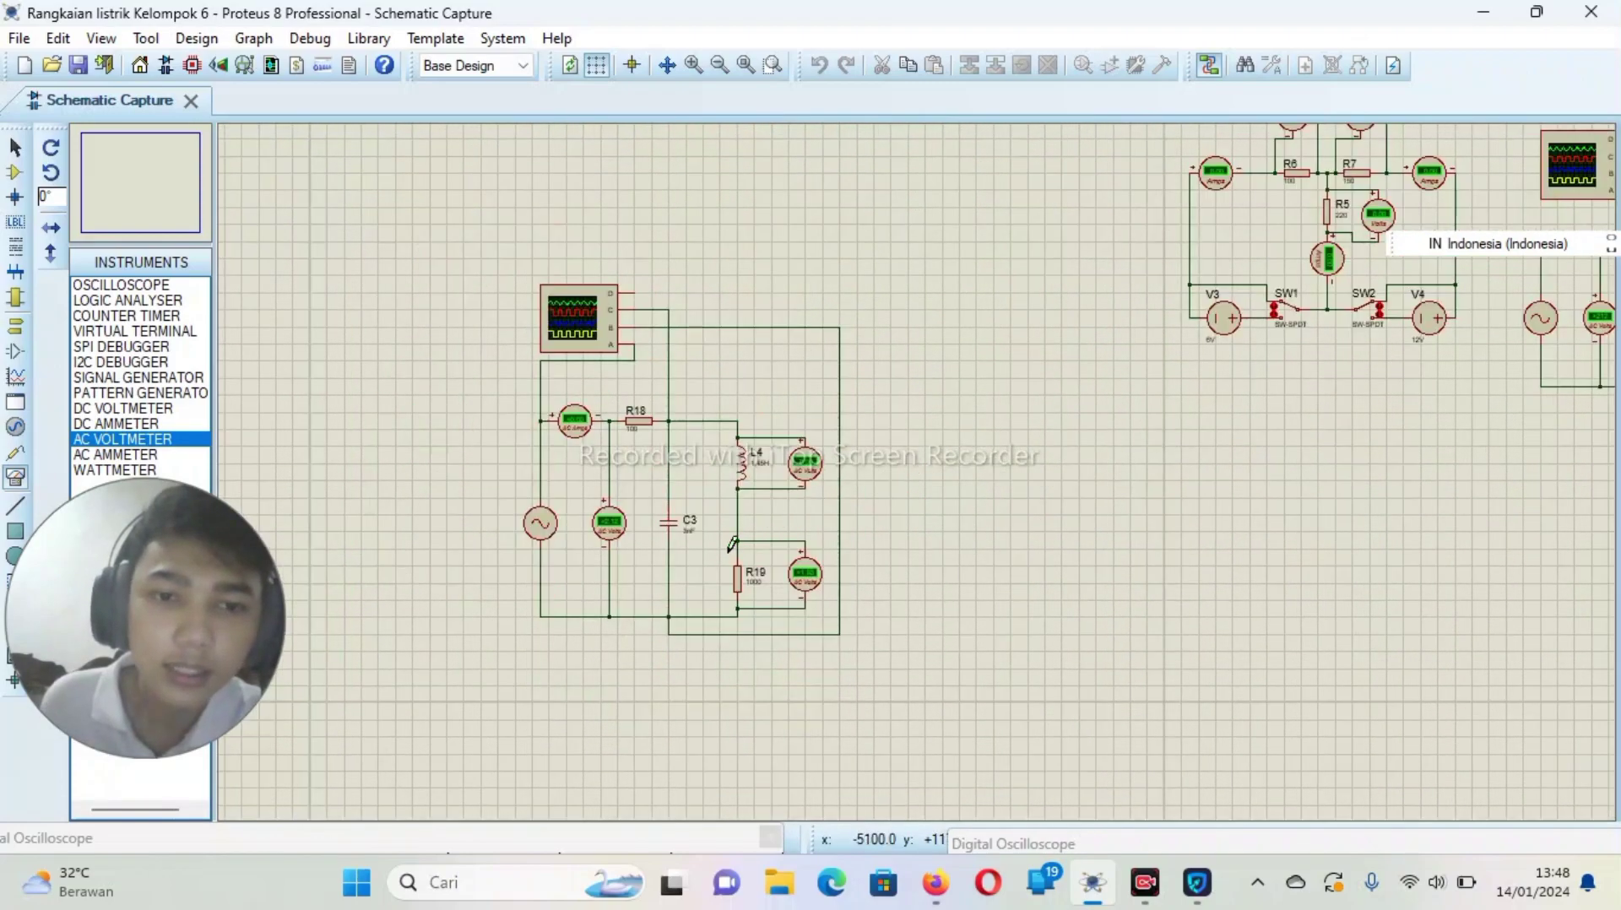
scroll(988, 473, "up", 1)
scroll(967, 503, "down", 1)
scroll(1083, 480, "up", 1)
scroll(868, 462, "down", 1)
scroll(870, 371, "down", 1)
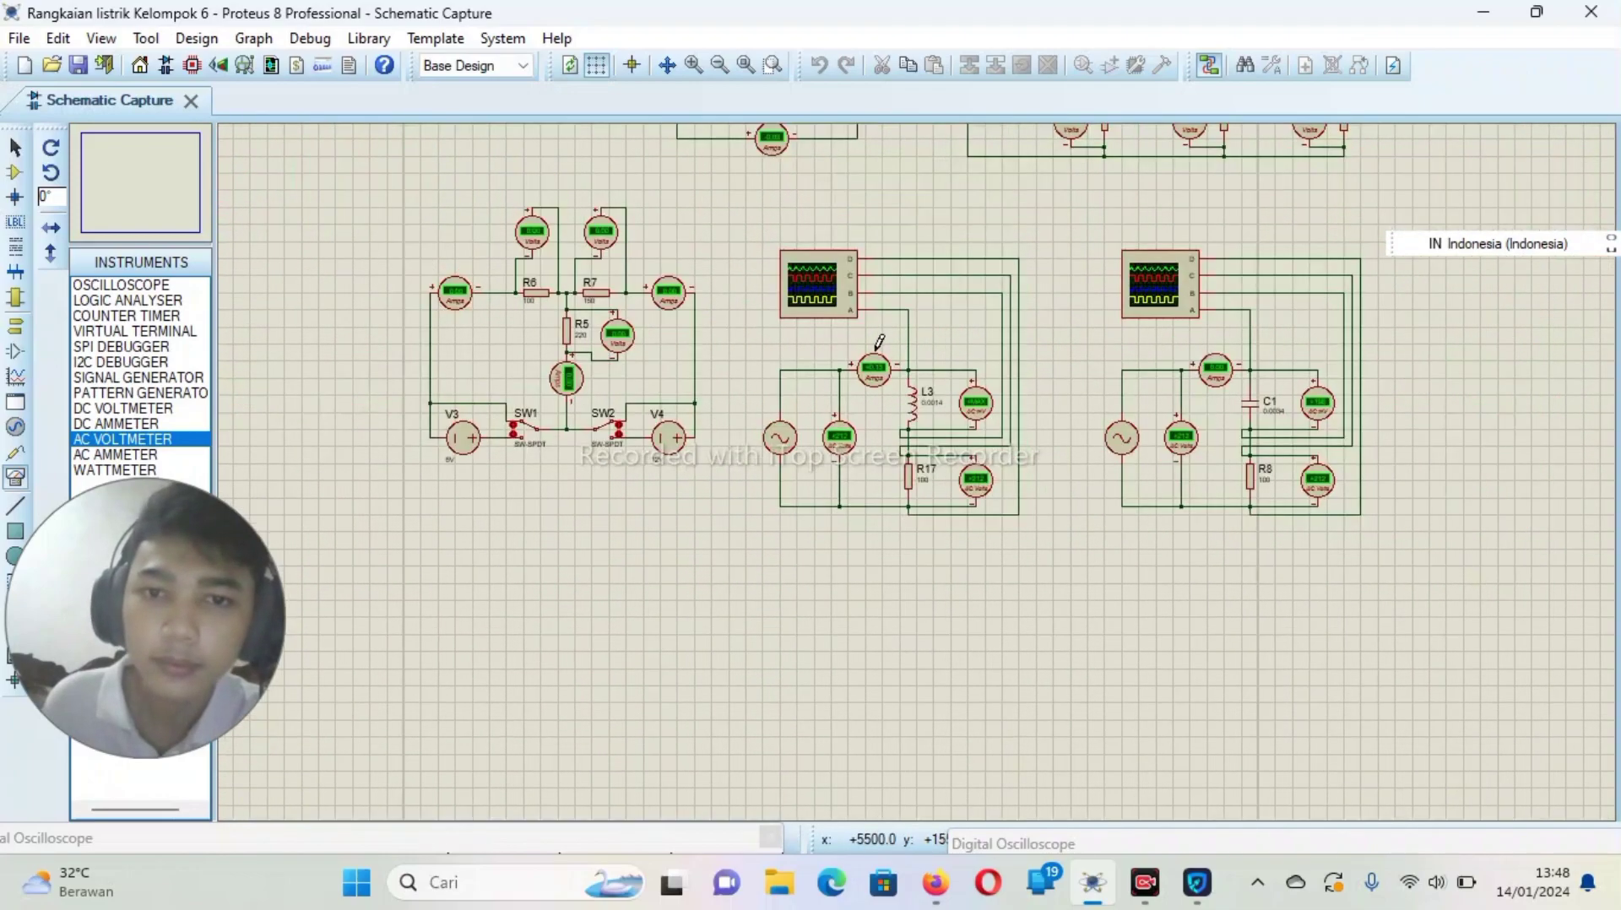
scroll(870, 366, "up", 2)
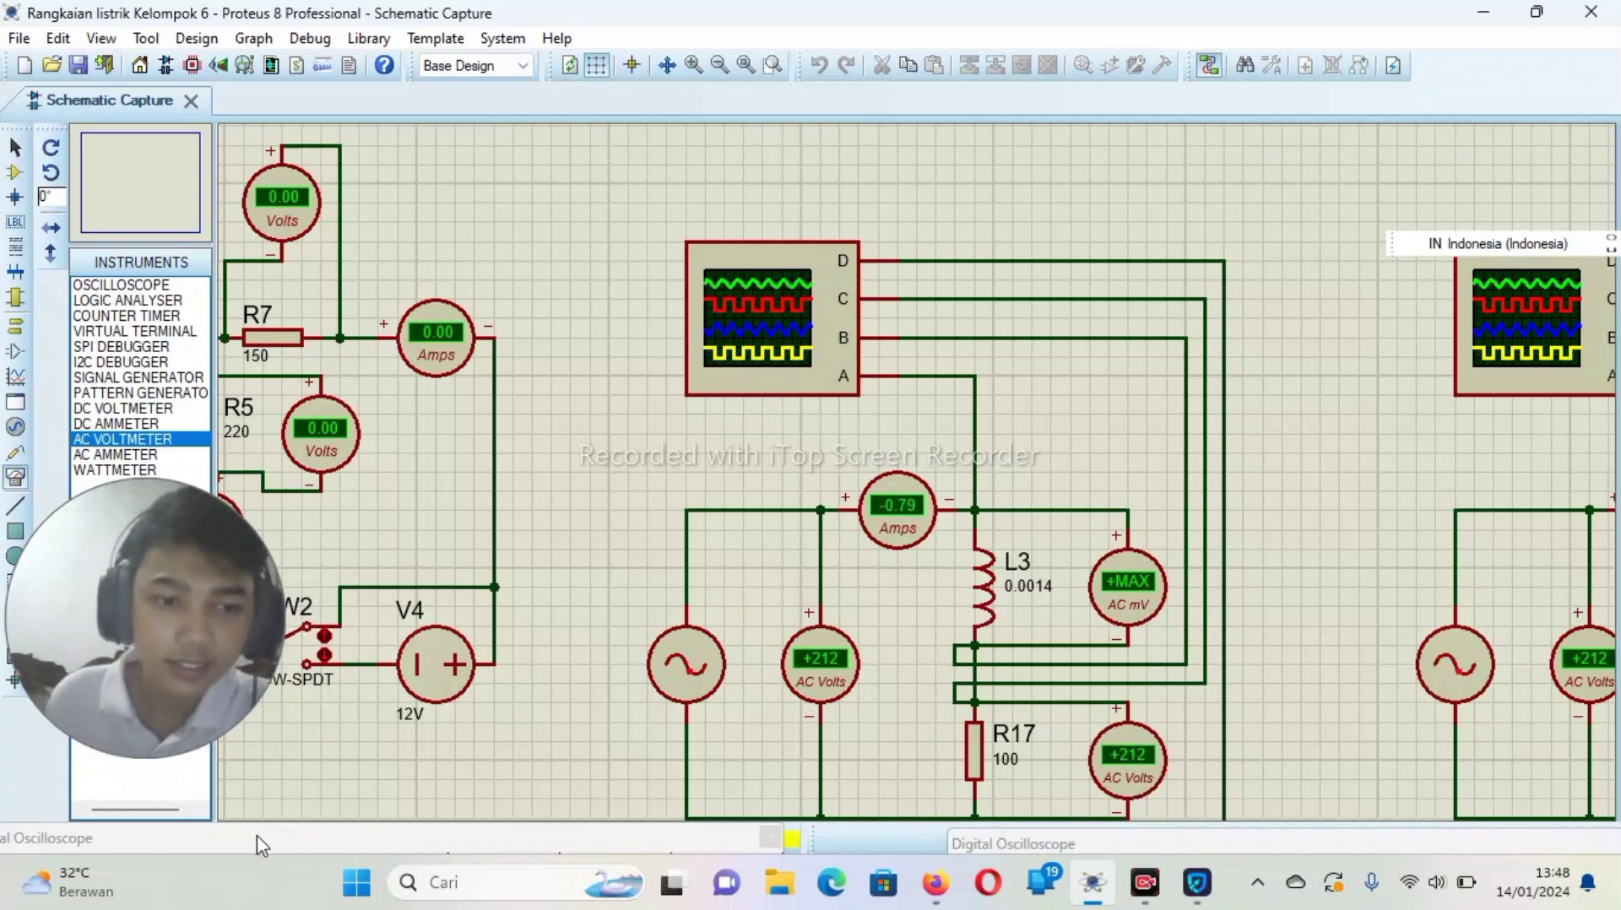
- Bring the oscilloscope window of the L3 and R17 circuit into view, examine its waveforms, and move it back out of the way
left_click_drag(262, 838, 704, 158)
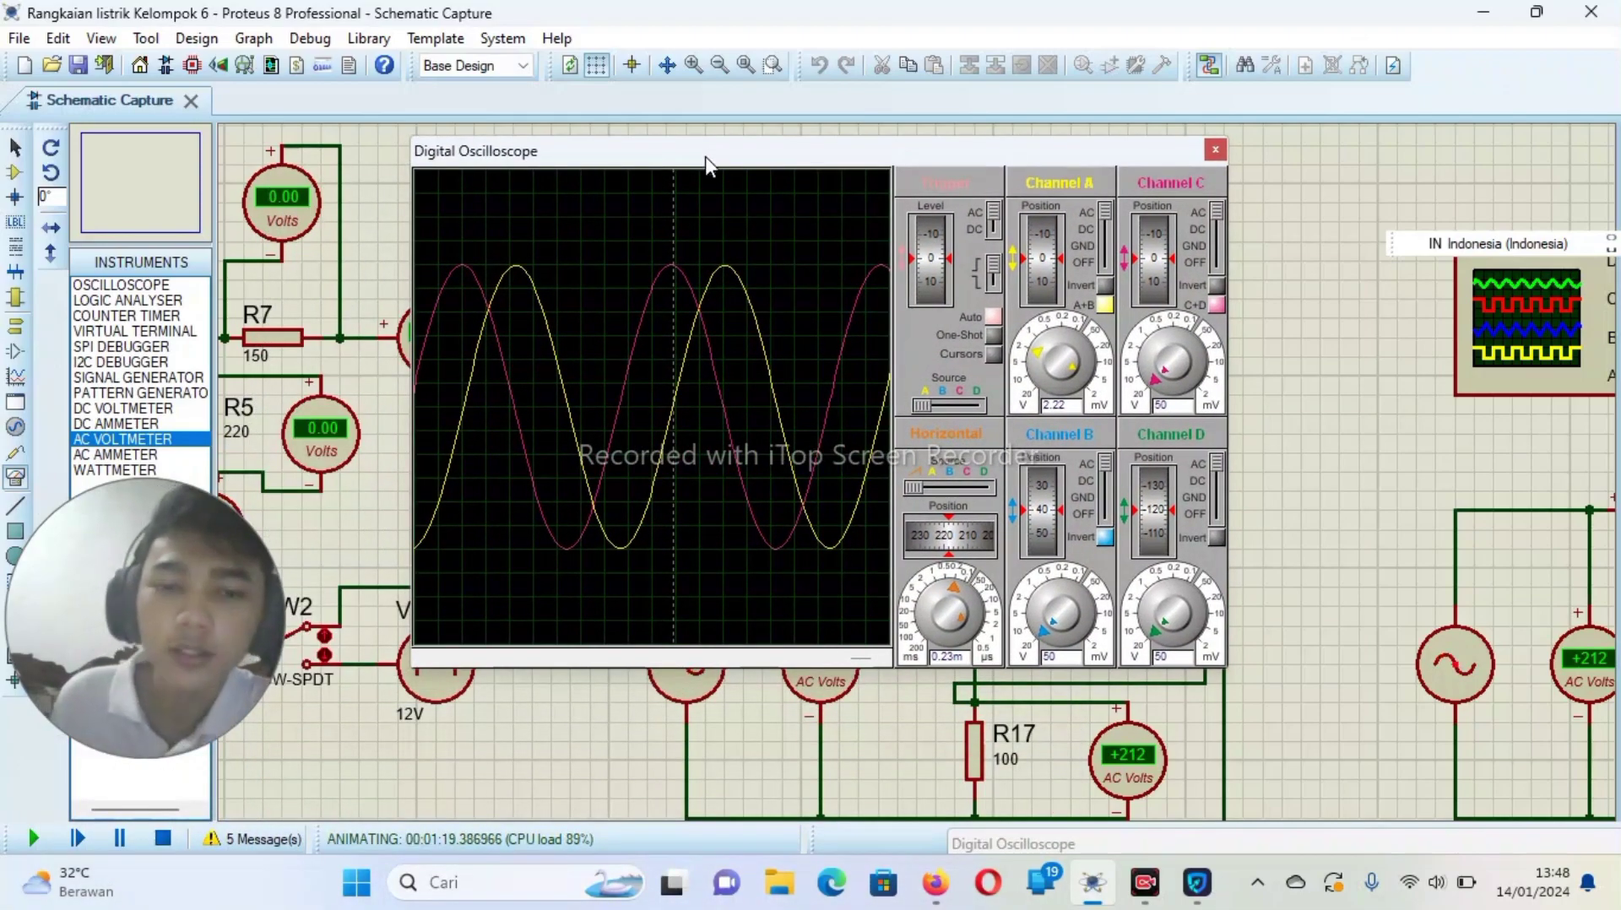
left_click_drag(802, 155, 853, 224)
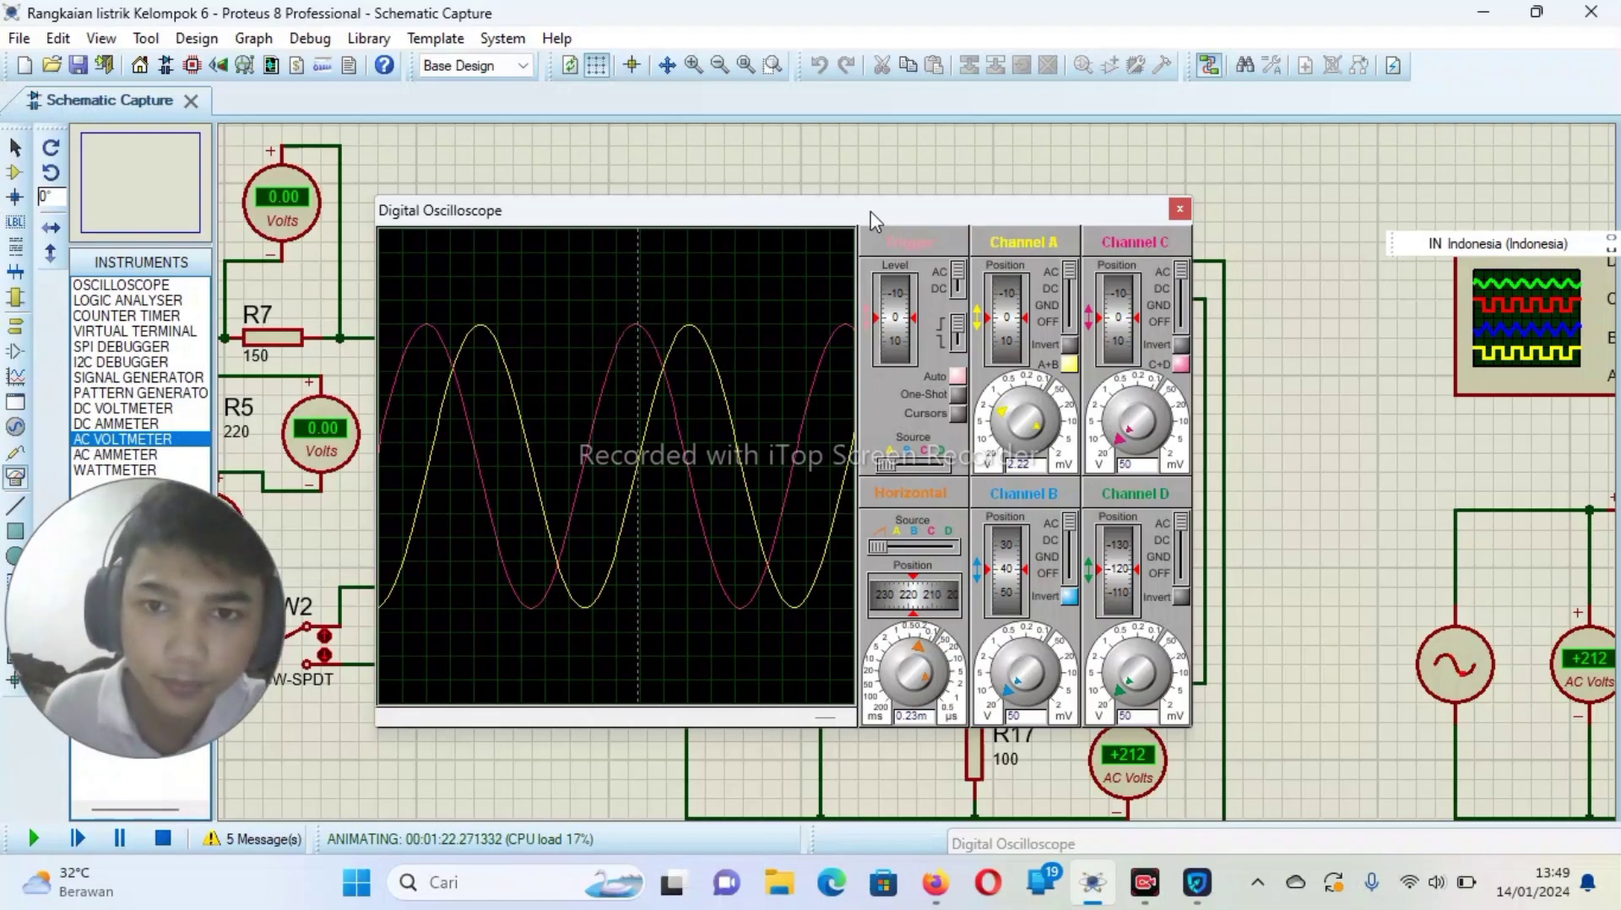
left_click_drag(838, 222, 380, 862)
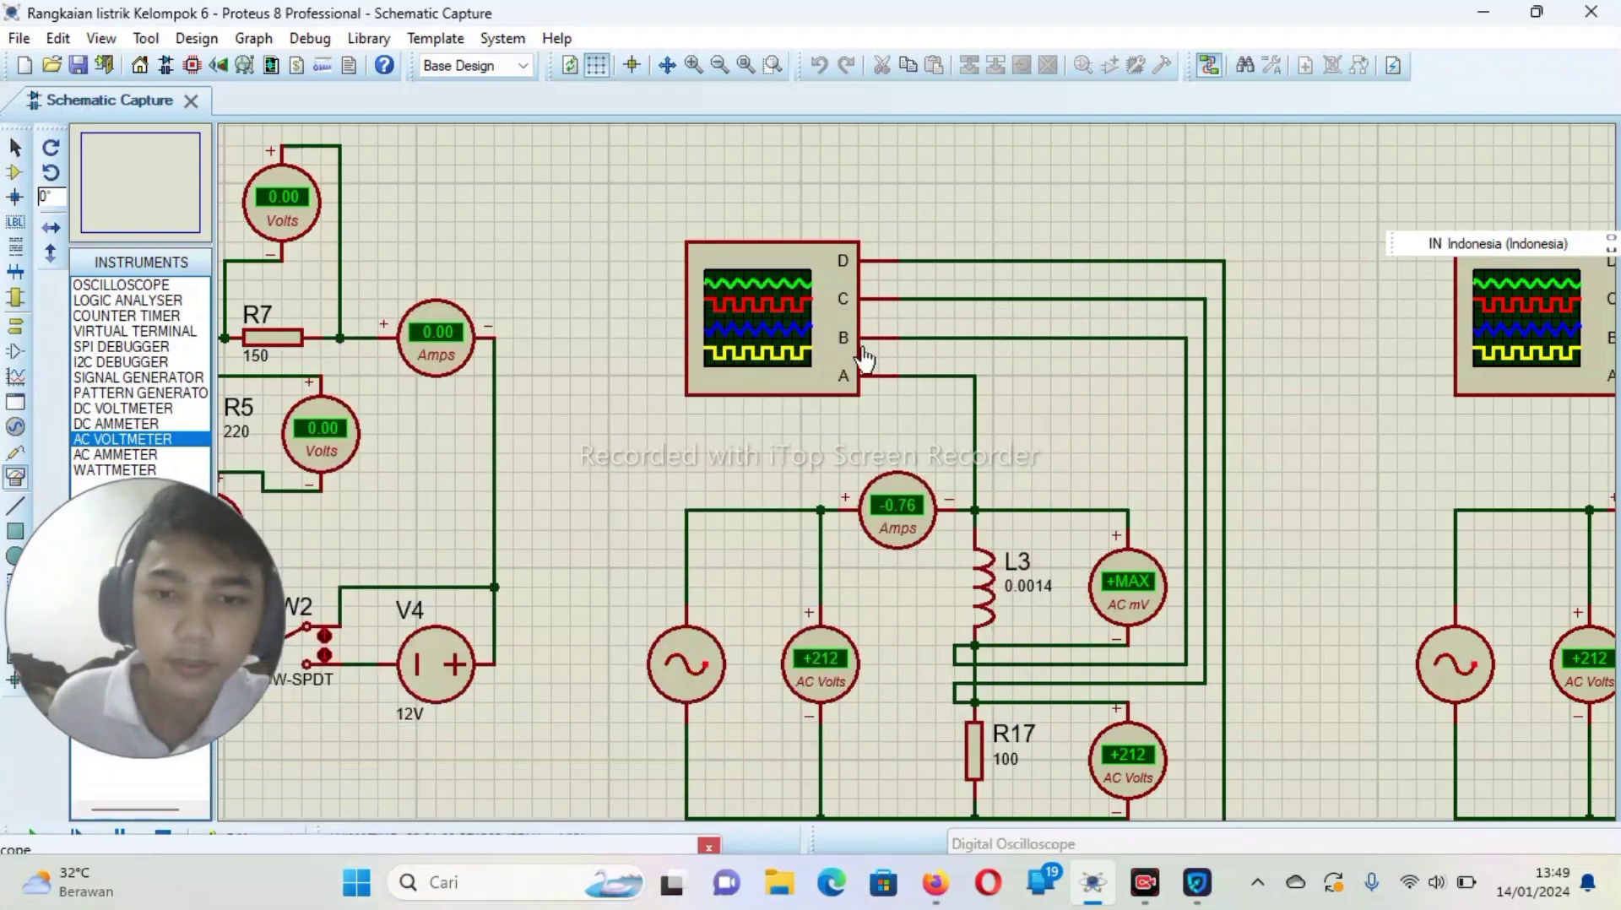
- Examine the AC circuit with capacitor C1 and resistor R8, including its meters, and pull its oscilloscope window partly into view
scroll(1109, 447, "down", 2)
scroll(920, 463, "up", 2)
scroll(734, 275, "down", 2)
scroll(887, 264, "up", 4)
scroll(1032, 579, "down", 2)
scroll(851, 299, "up", 2)
scroll(747, 372, "down", 1)
scroll(374, 465, "down", 1)
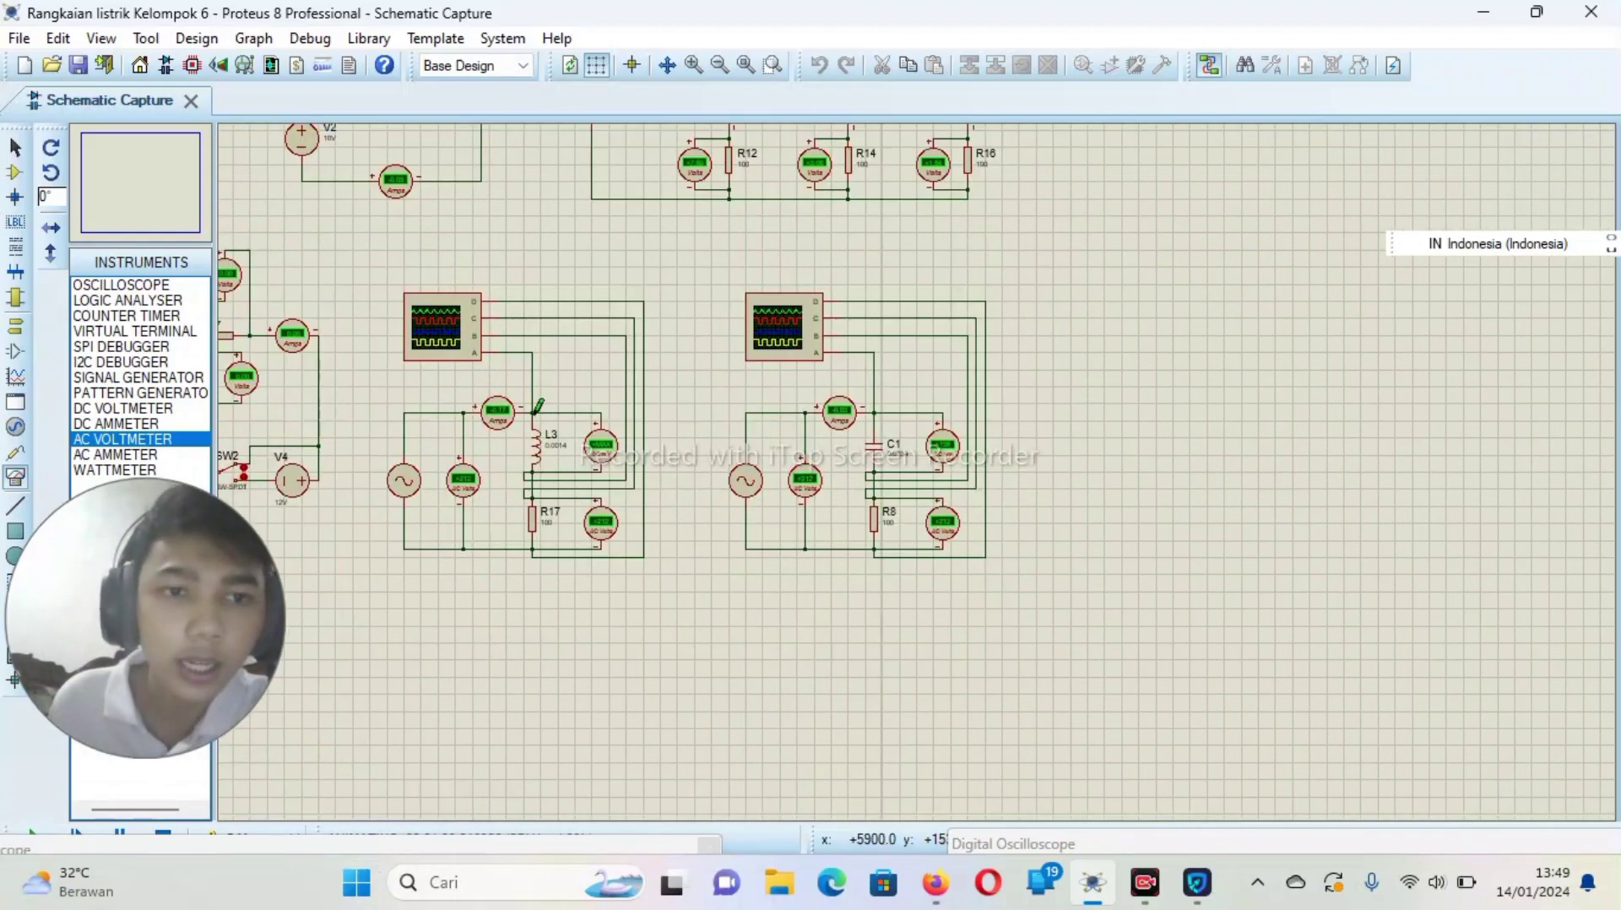
scroll(1173, 503, "up", 1)
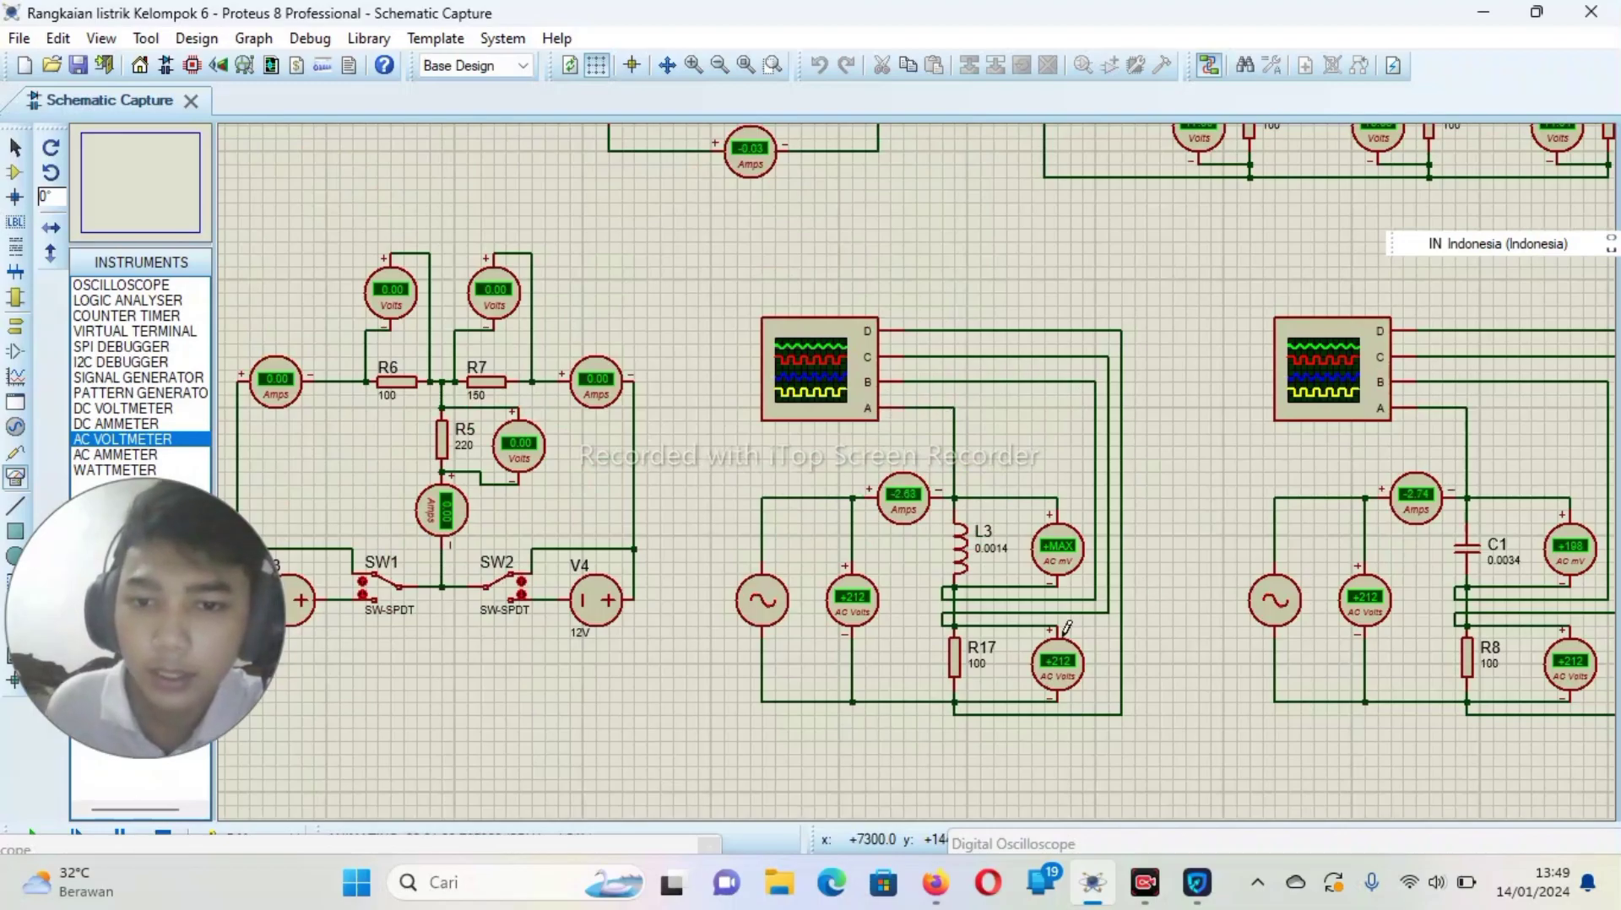
scroll(1486, 600, "down", 1)
scroll(1486, 600, "up", 1)
scroll(878, 473, "up", 1)
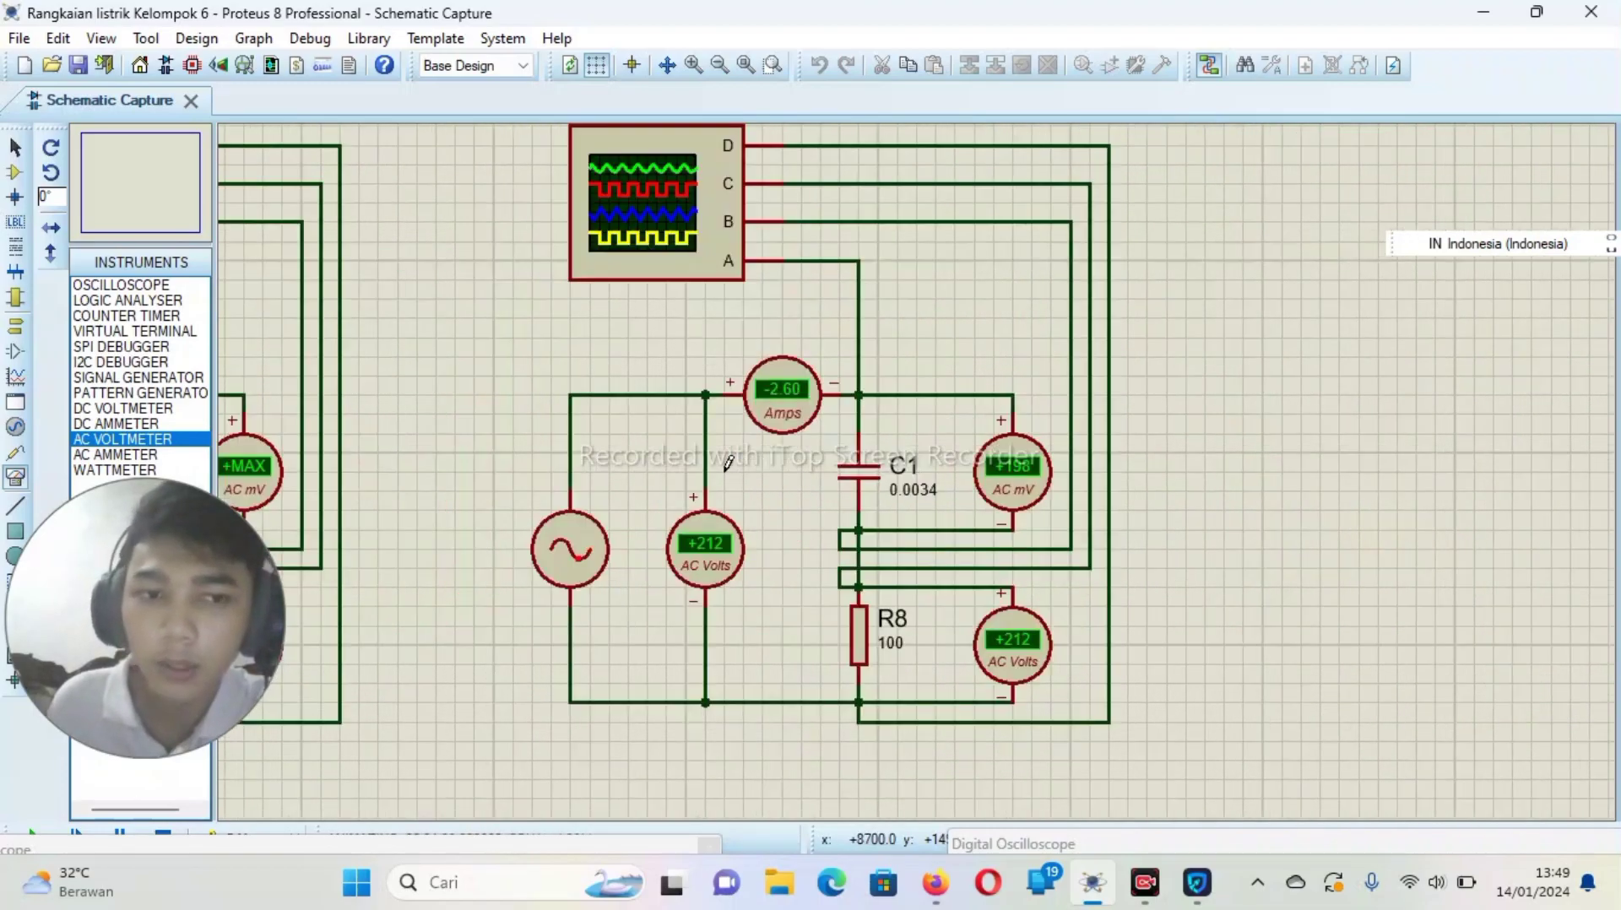
scroll(735, 464, "down", 1)
scroll(847, 494, "up", 1)
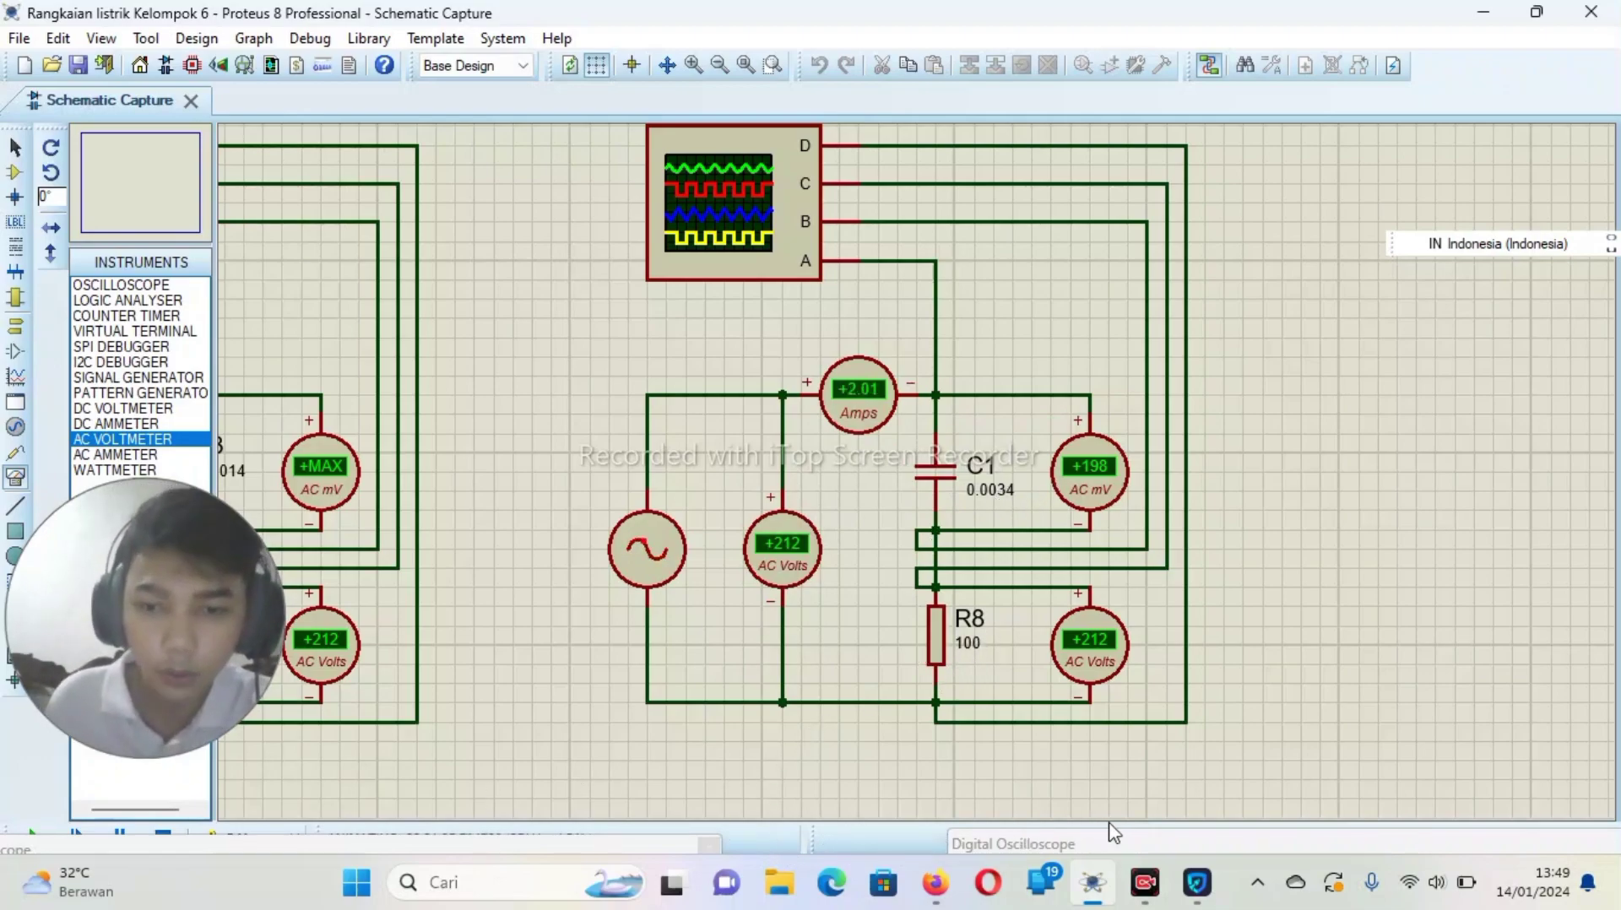
left_click_drag(1012, 805, 913, 504)
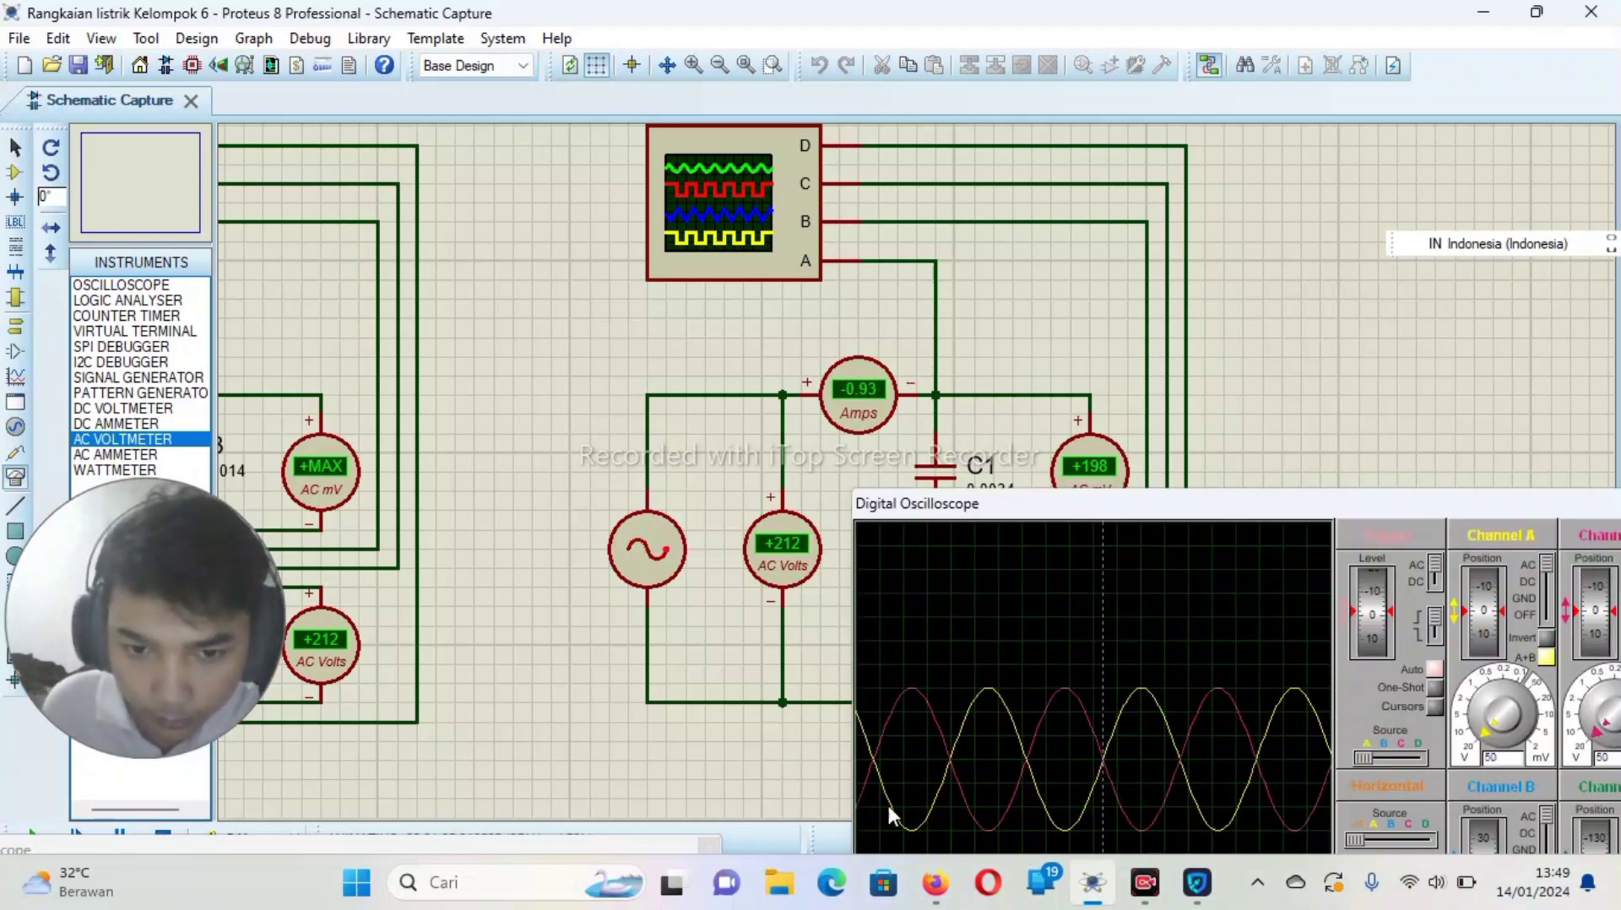
left_click(787, 843)
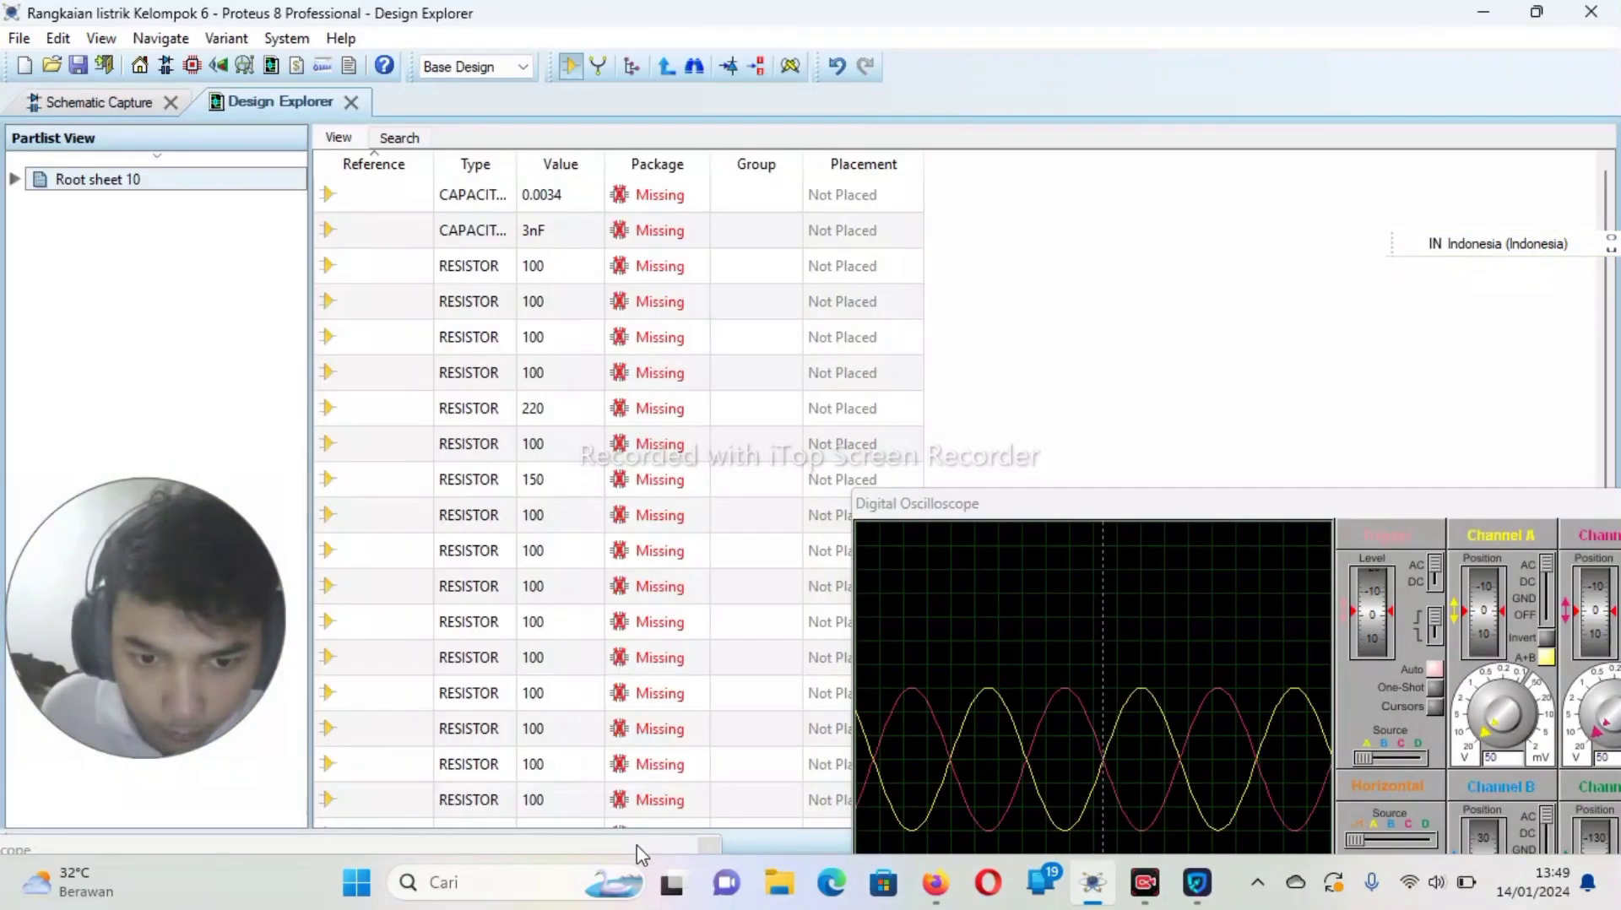
left_click(1484, 12)
left_click(1093, 882)
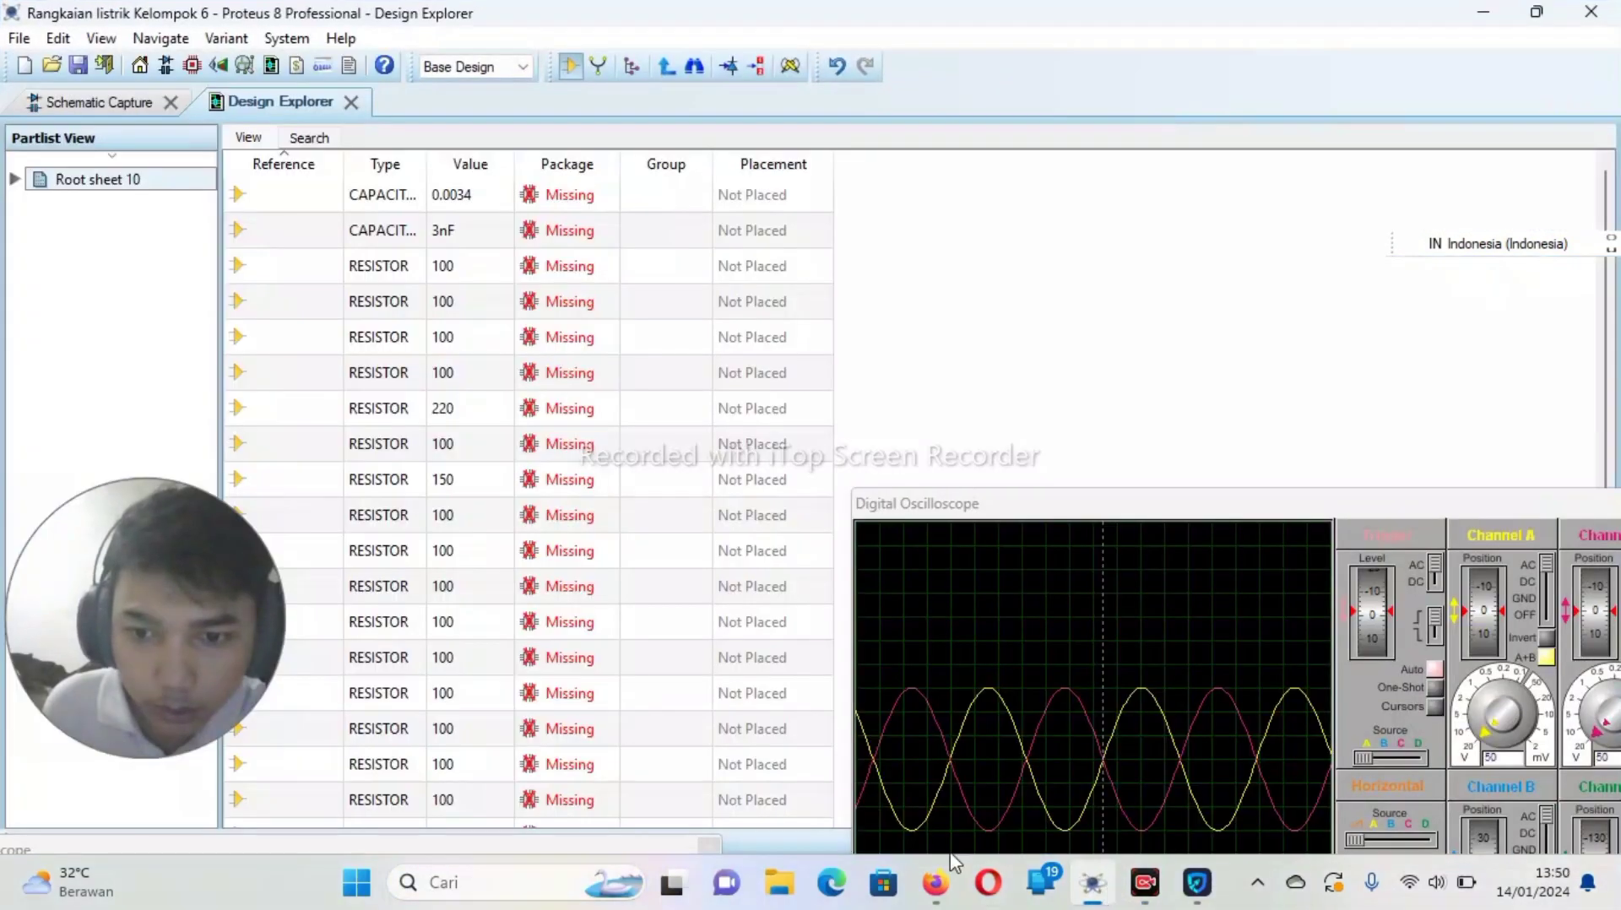
left_click(124, 106)
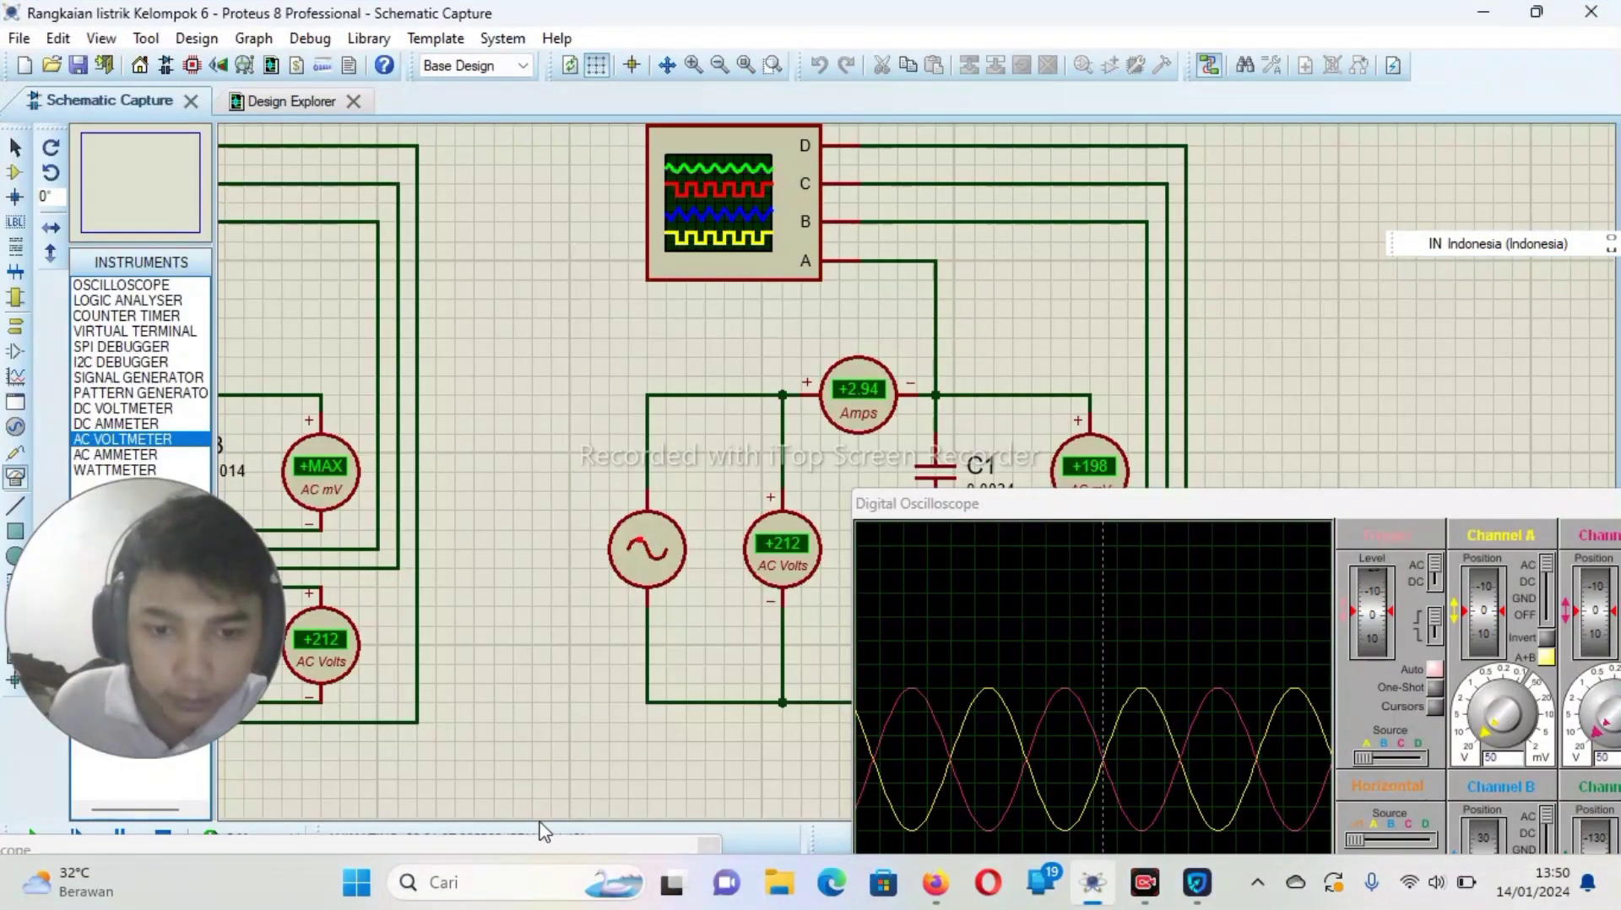
- Check the first oscilloscope window and tuck it away, and place the C1 and R8 oscilloscope window fully in view
left_click_drag(590, 847, 583, 253)
left_click_drag(948, 487, 969, 516)
left_click_drag(422, 278, 536, 858)
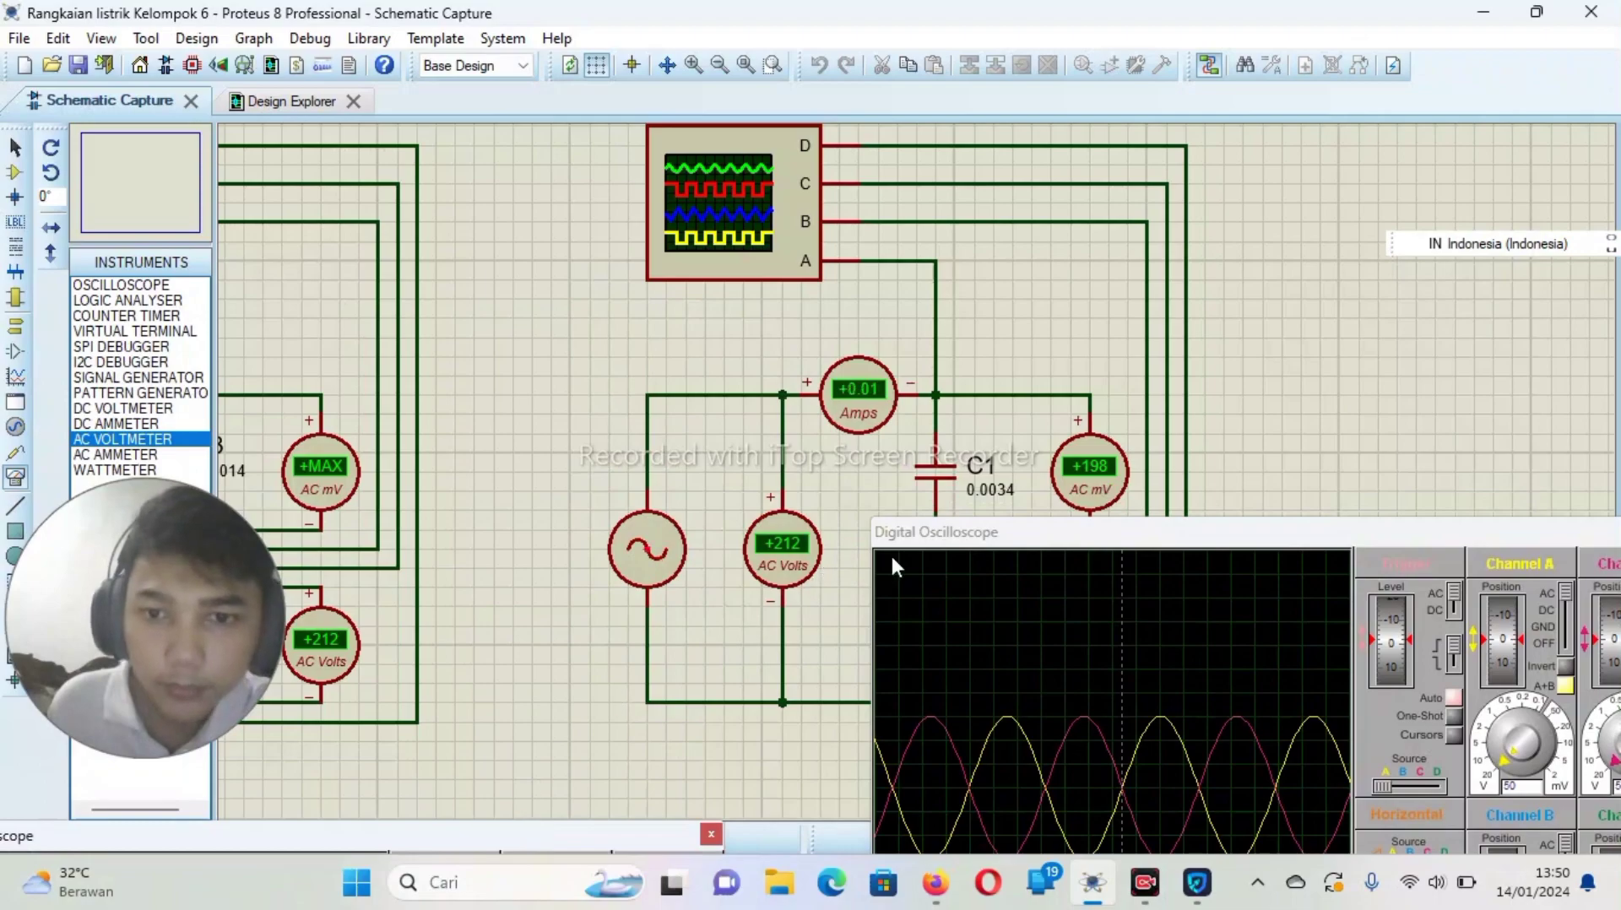
left_click_drag(908, 546, 397, 278)
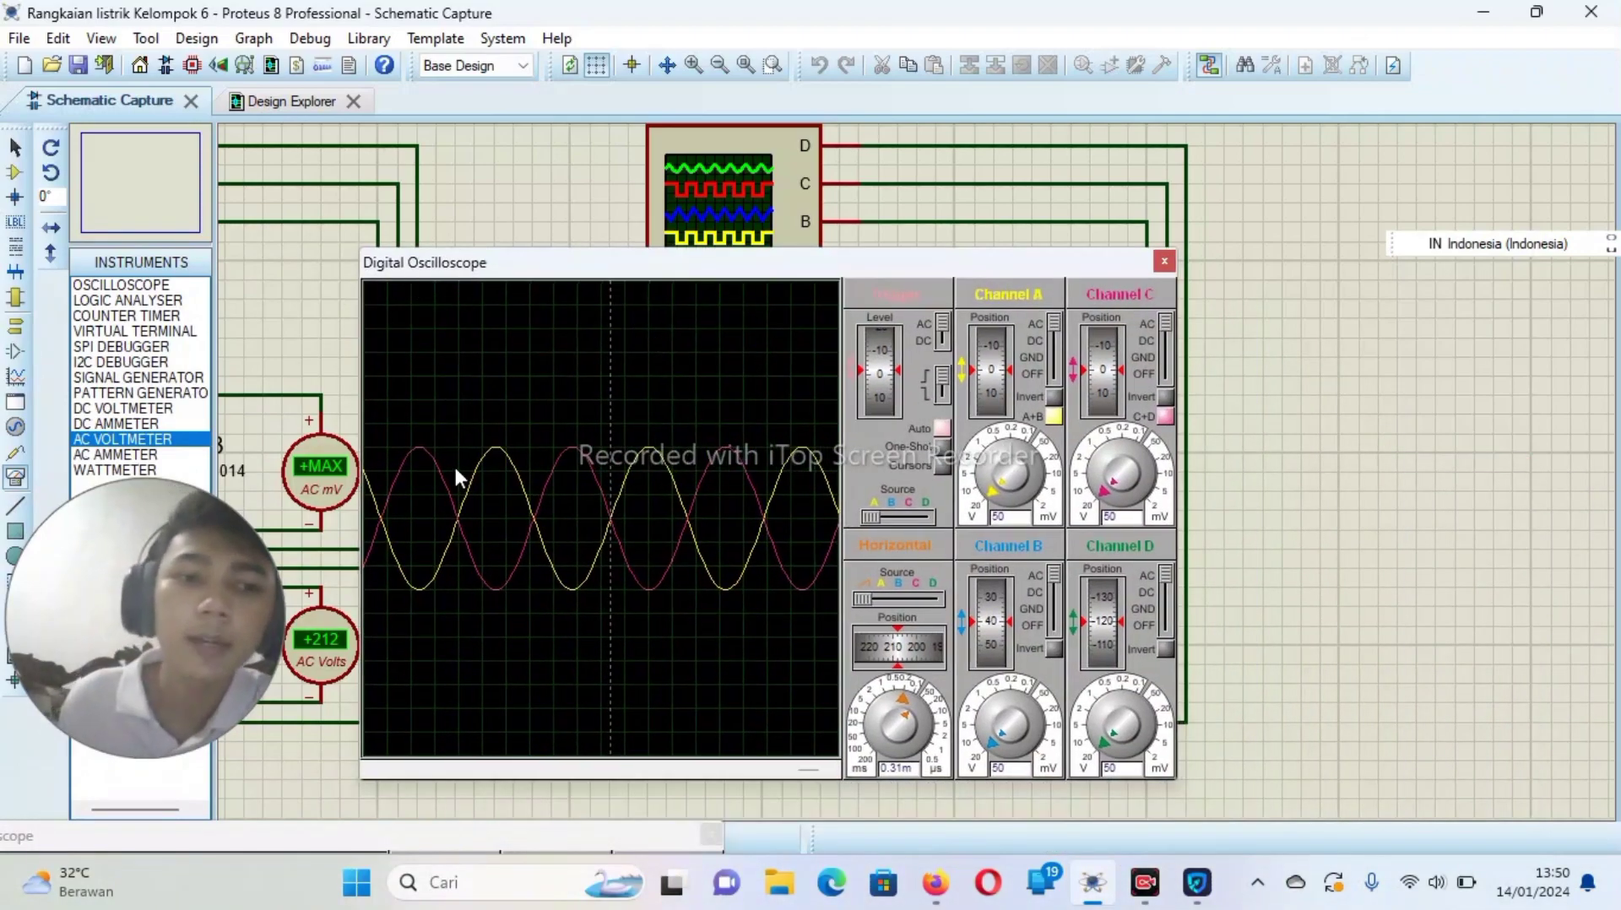
- Adjust the C1 and R8 oscilloscope's horizontal timebase to 0.16 ms, inspect the waveforms, and move the window off the circuit
scroll(760, 566, "down", 1)
scroll(630, 503, "up", 1)
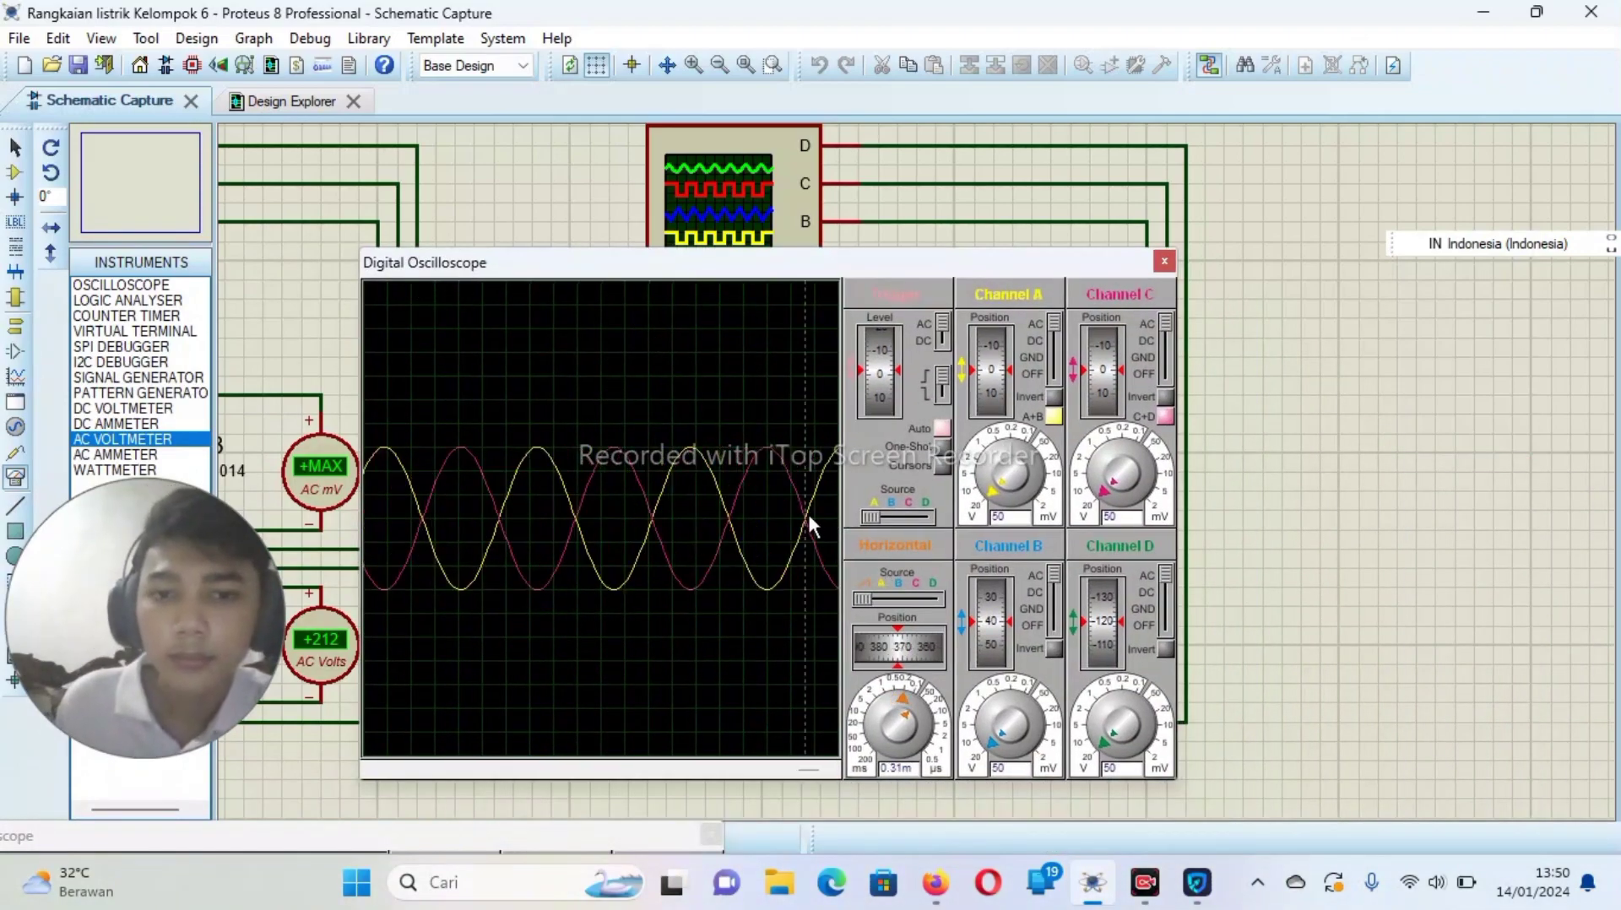
scroll(808, 515, "down", 1)
scroll(819, 517, "up", 2)
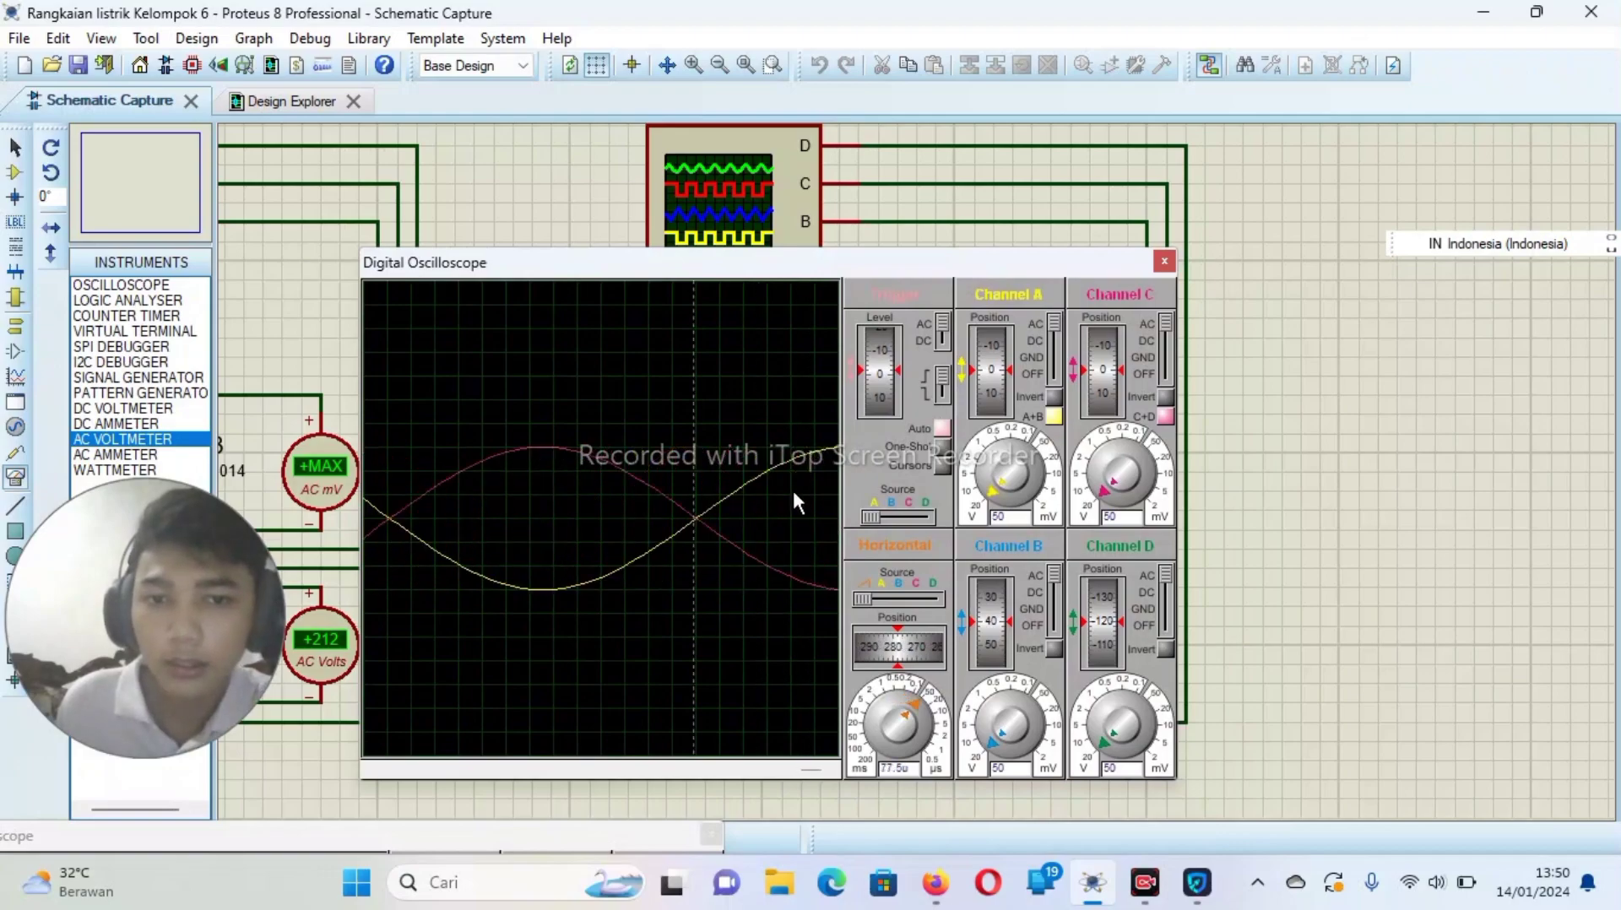
scroll(829, 647, "up", 2)
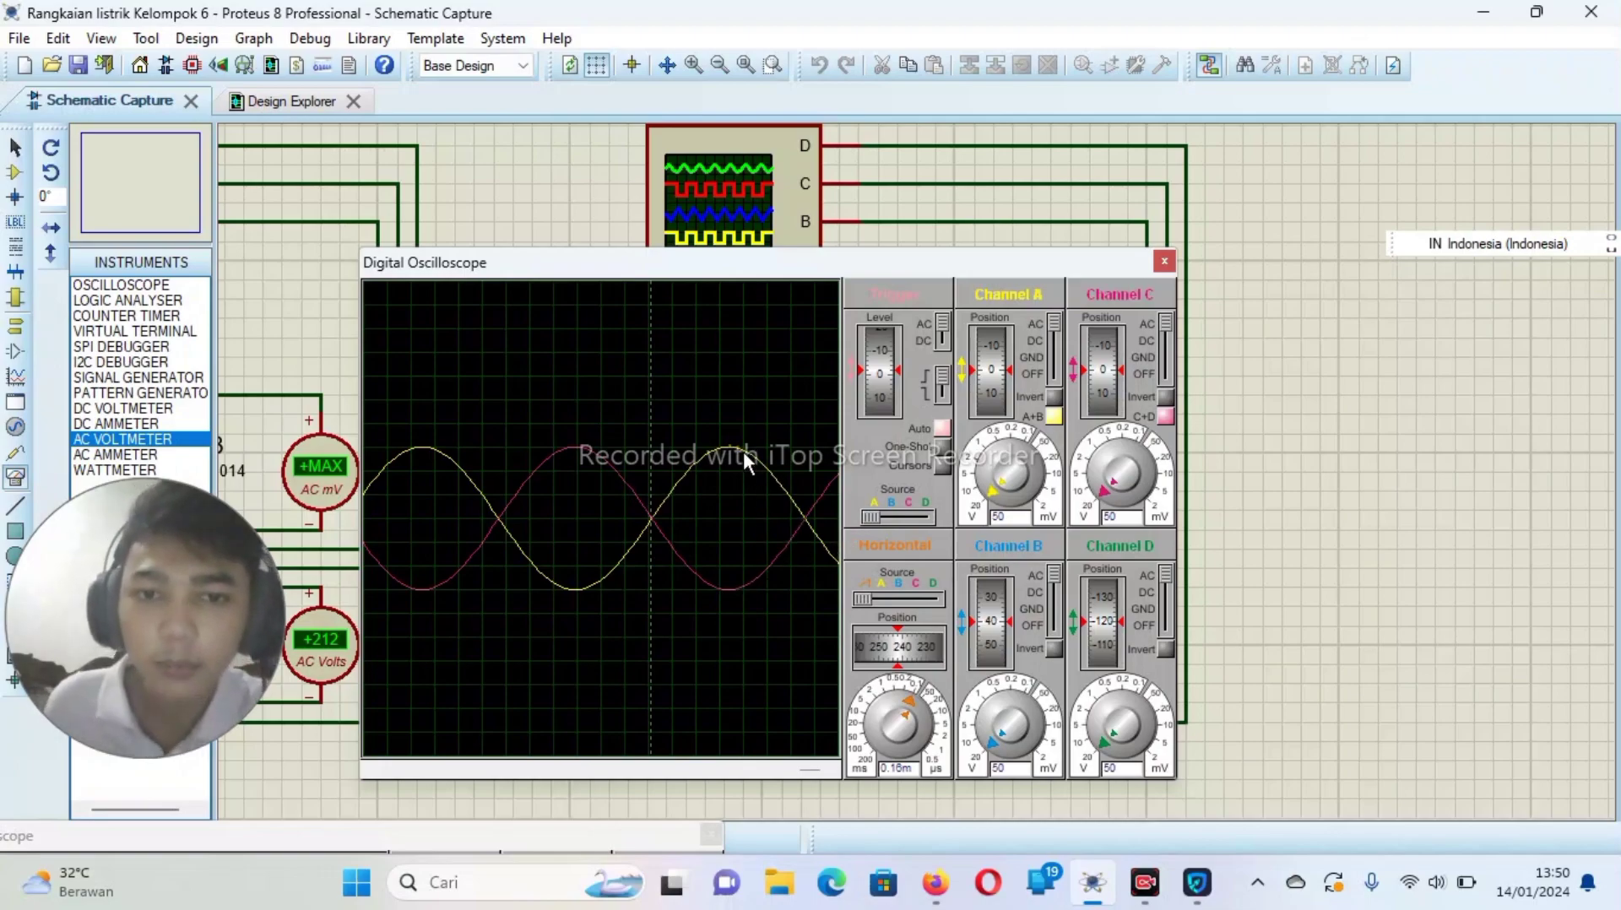
left_click_drag(1097, 285, 1618, 827)
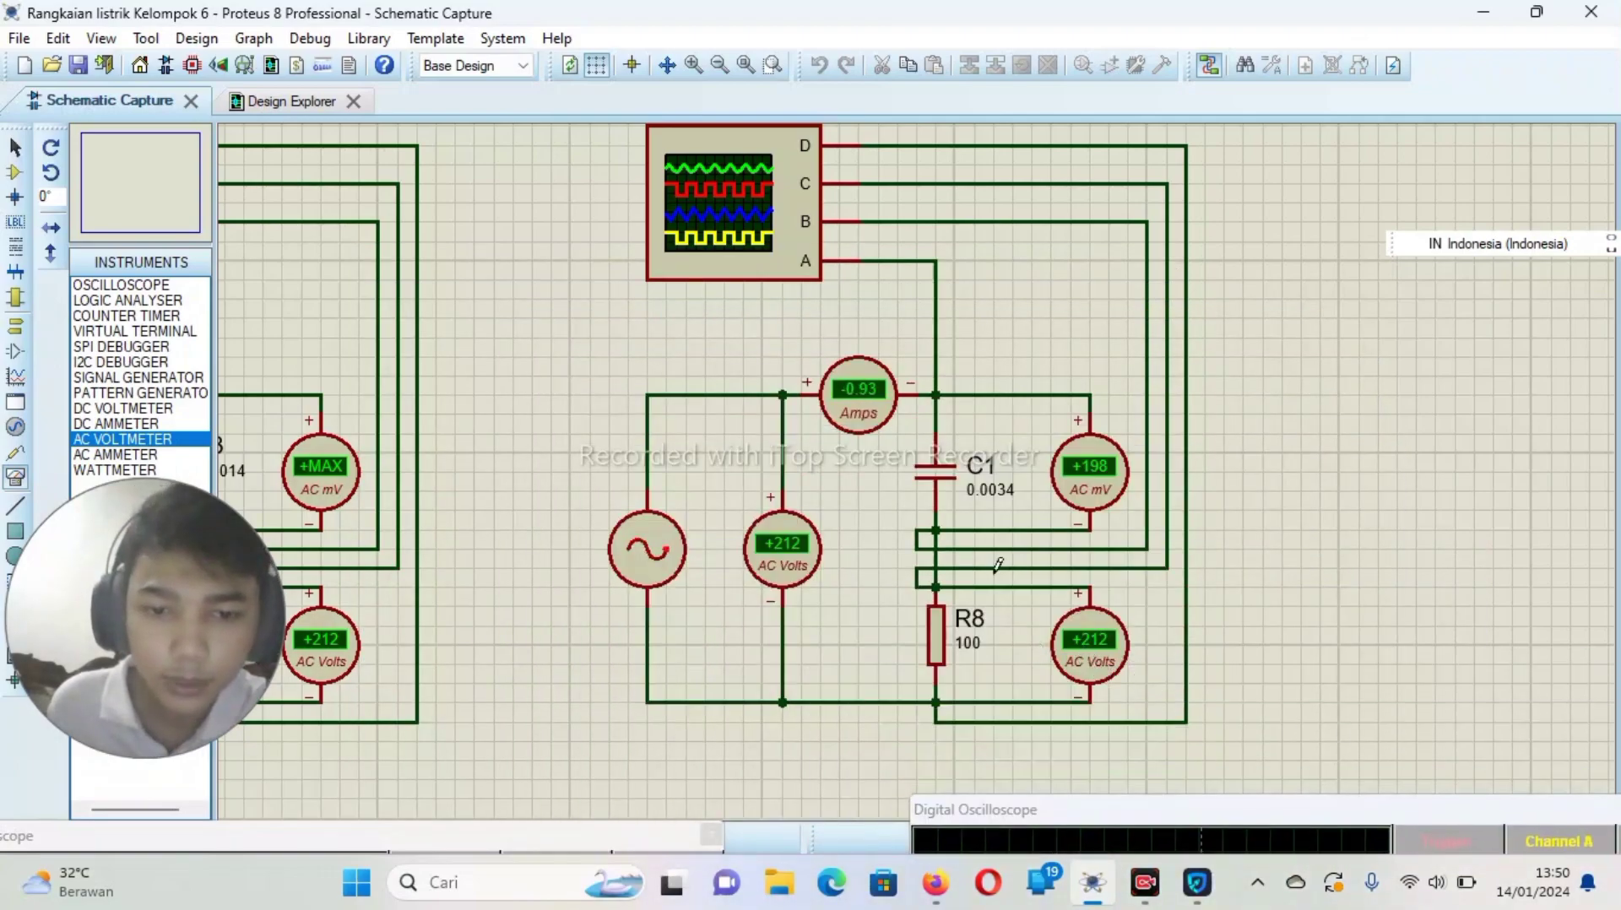
- Examine the AC circuit with R18, C3, L4 and R19, including its meters and oscilloscope wiring
scroll(1016, 627, "down", 5)
scroll(891, 463, "up", 5)
scroll(853, 427, "down", 2)
scroll(752, 405, "up", 1)
scroll(946, 466, "down", 2)
scroll(910, 574, "up", 2)
scroll(844, 540, "down", 1)
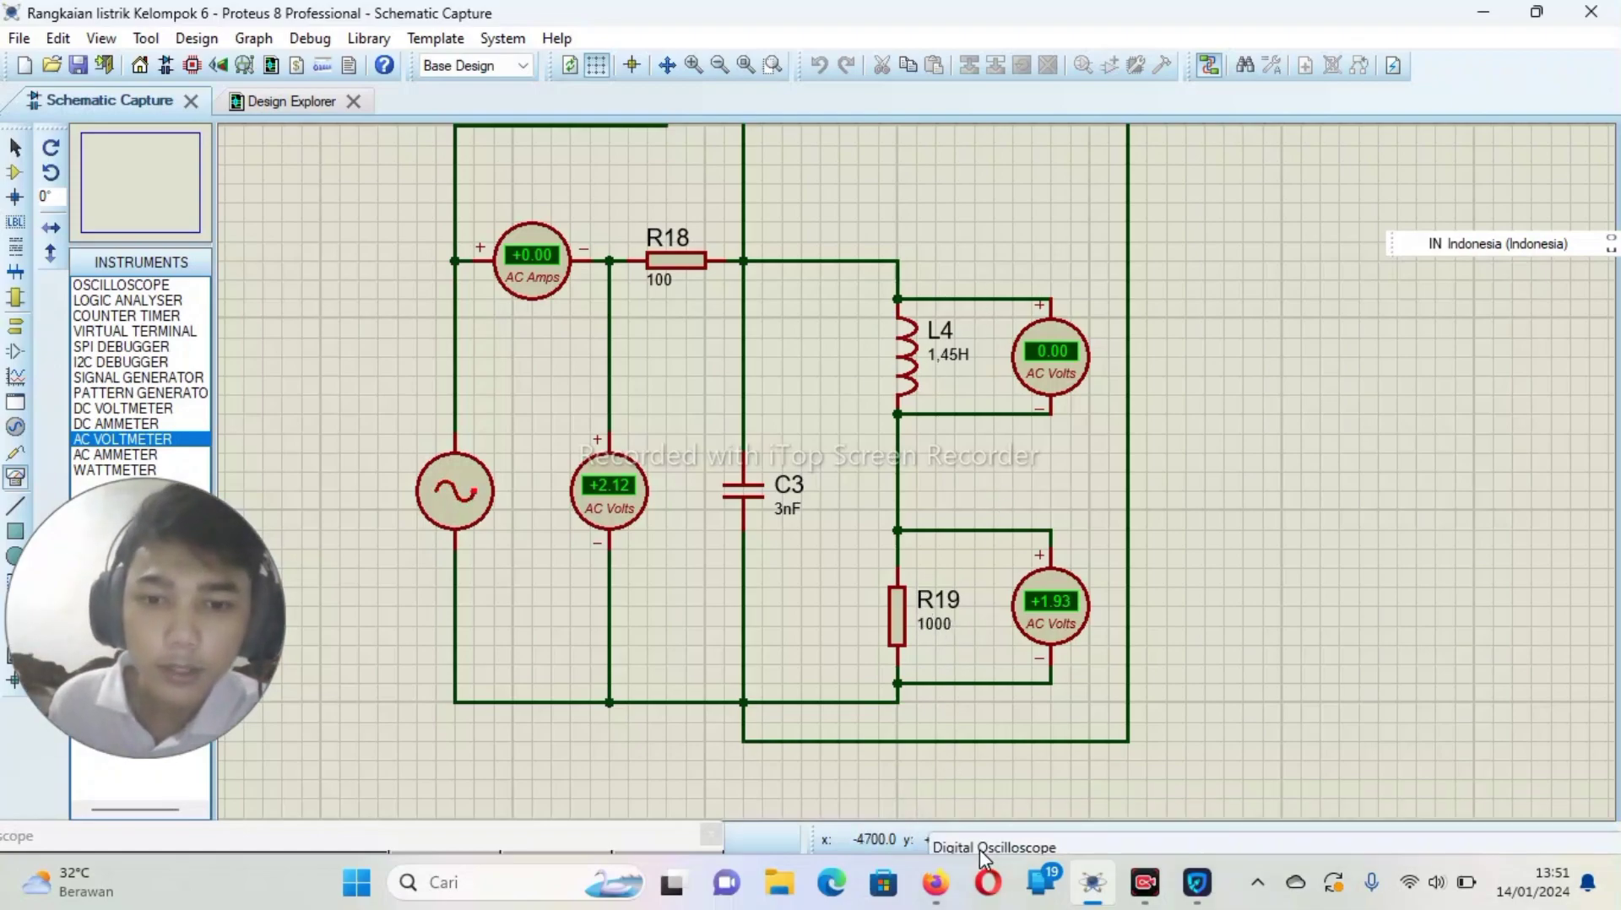
scroll(856, 399, "down", 1)
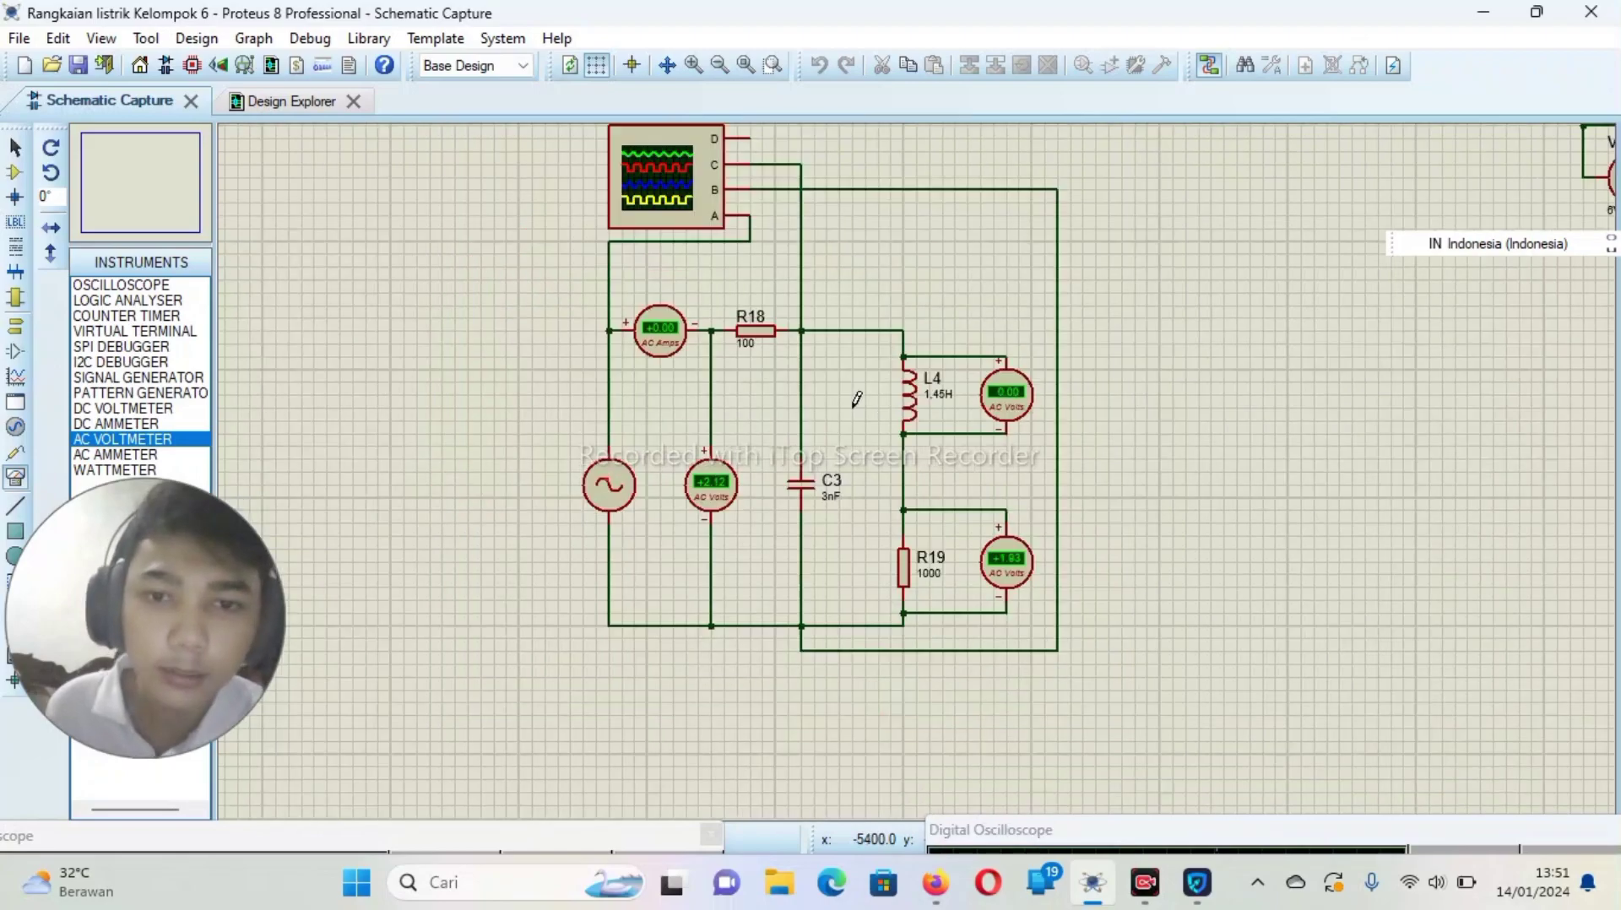
scroll(812, 262, "up", 1)
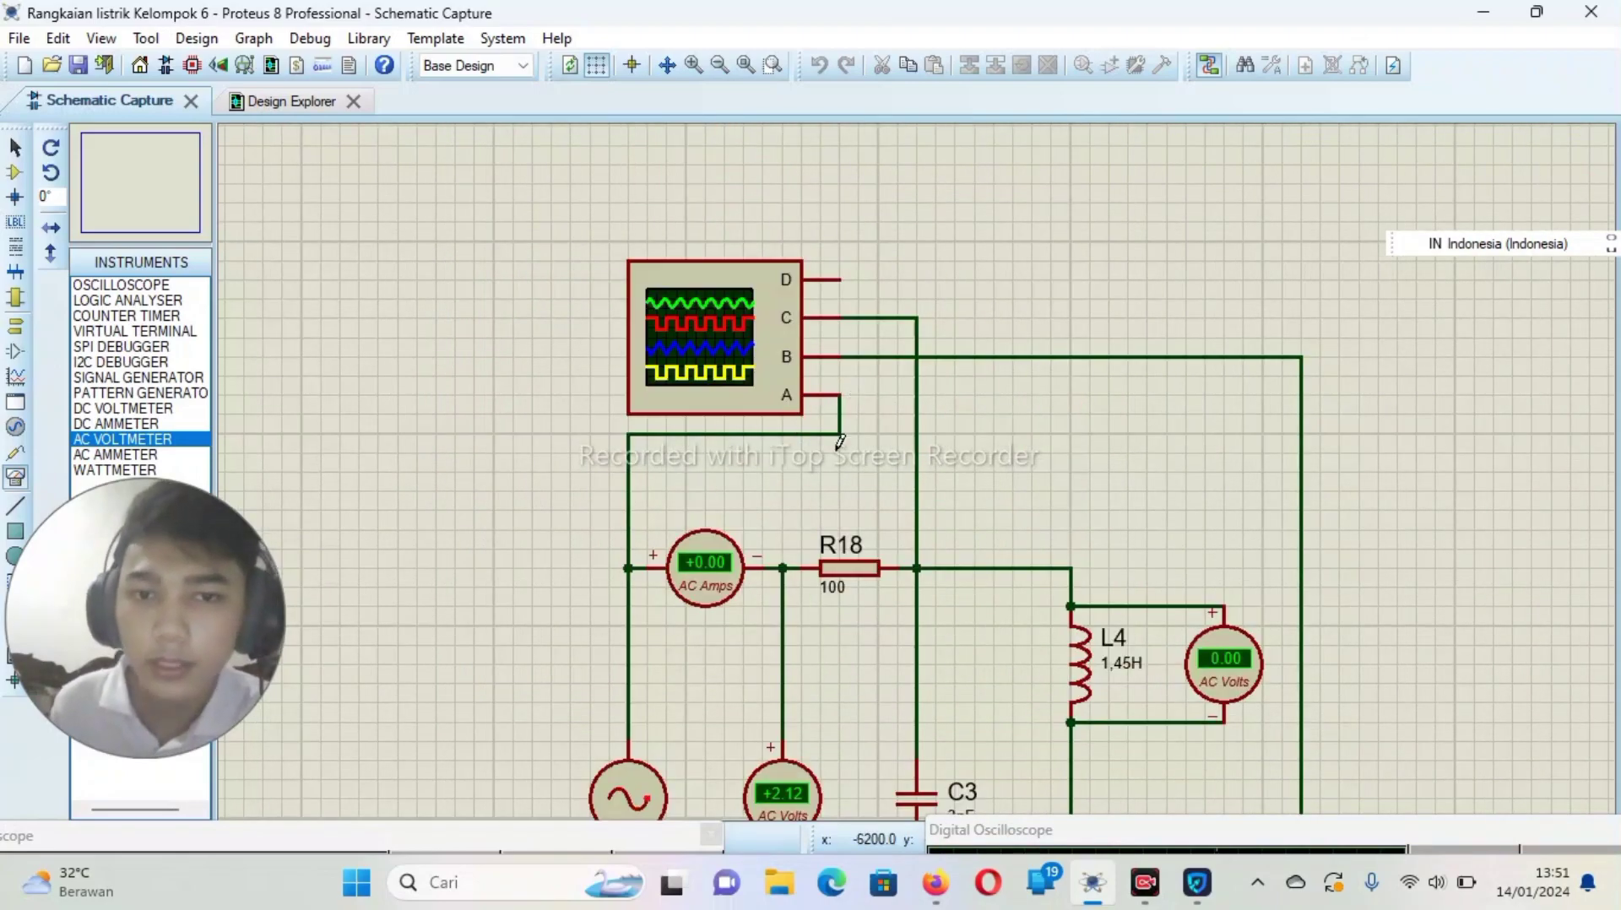
scroll(878, 385, "down", 1)
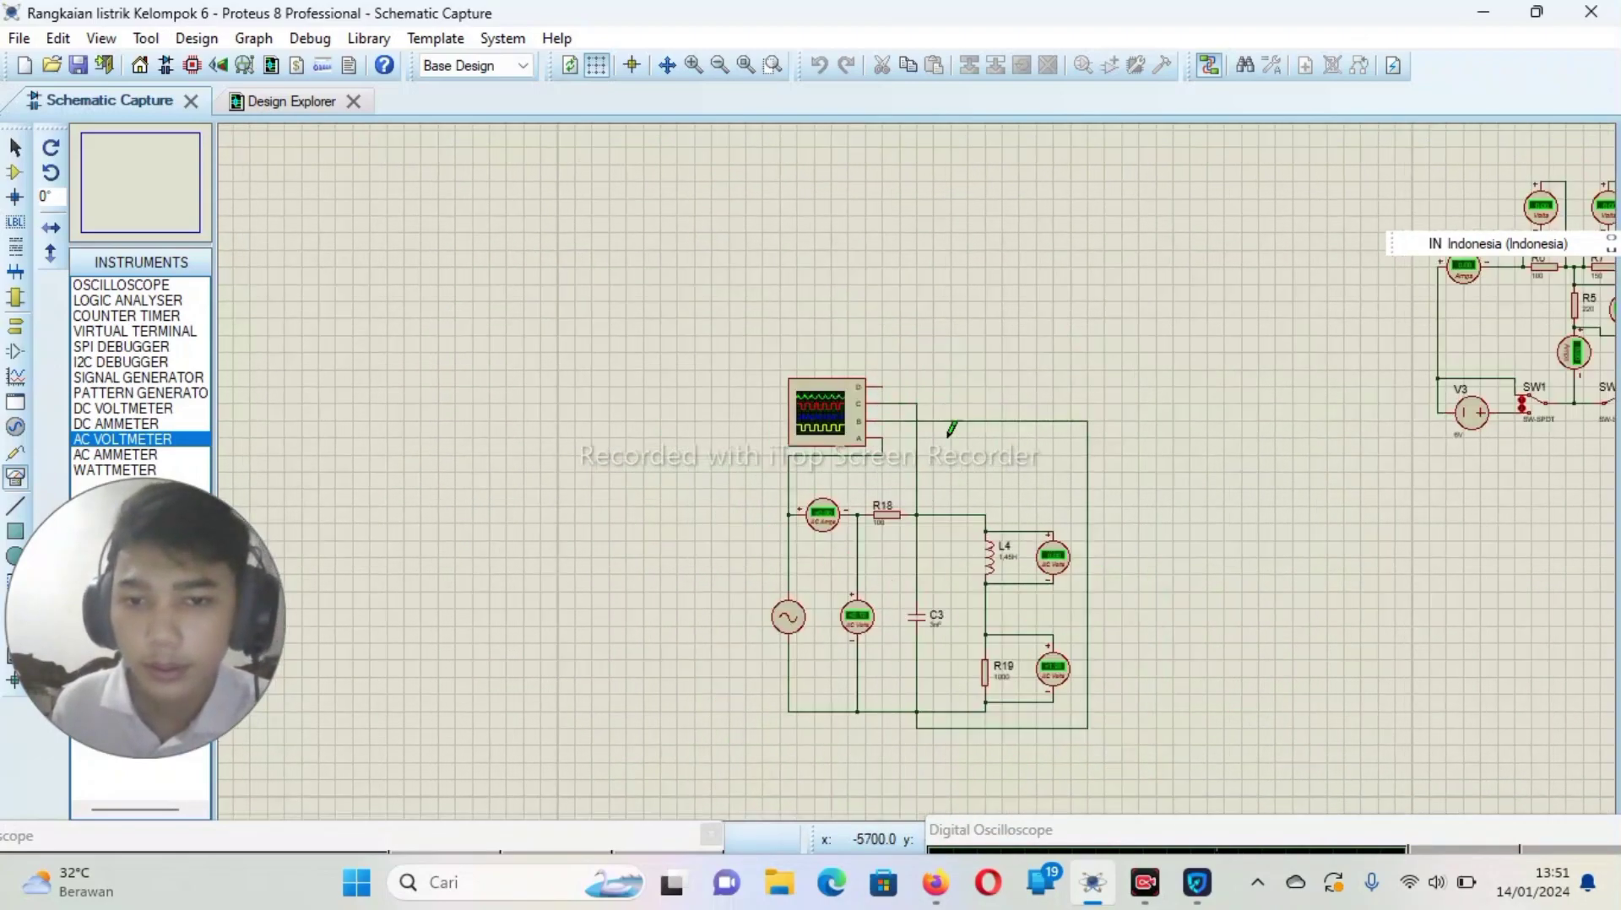
scroll(946, 411, "up", 1)
- Bring an oscilloscope window into view, stop and rerun the simulation, and reposition the oscilloscope windows
key("F12")
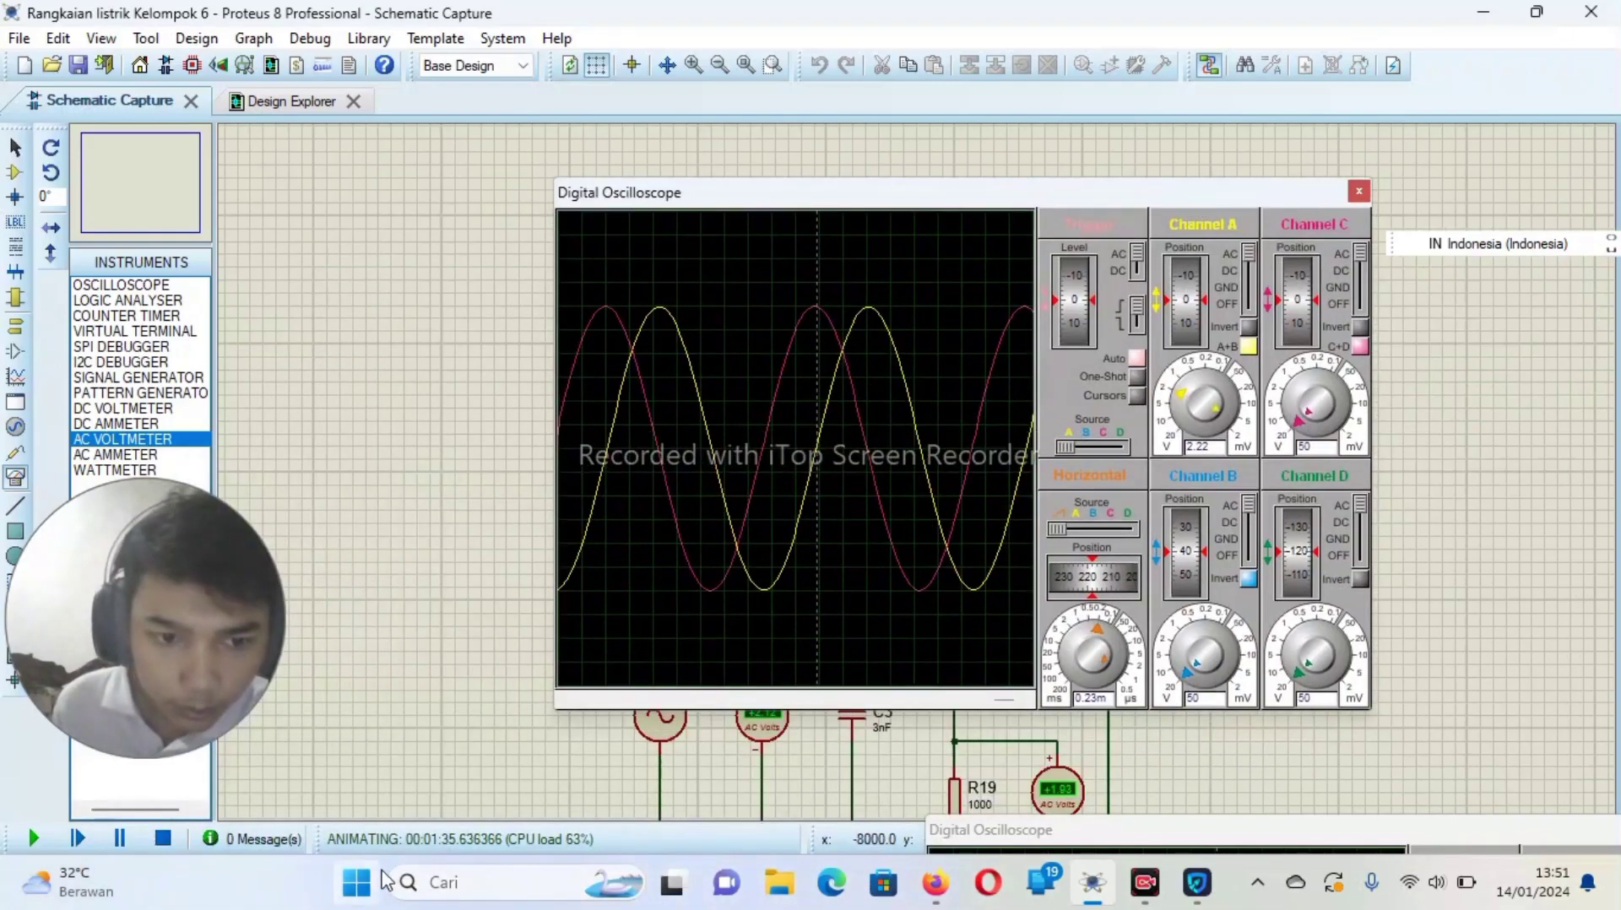
left_click(163, 839)
left_click(35, 839)
left_click_drag(1401, 334, 1028, 375)
left_click_drag(1132, 201, 1416, 279)
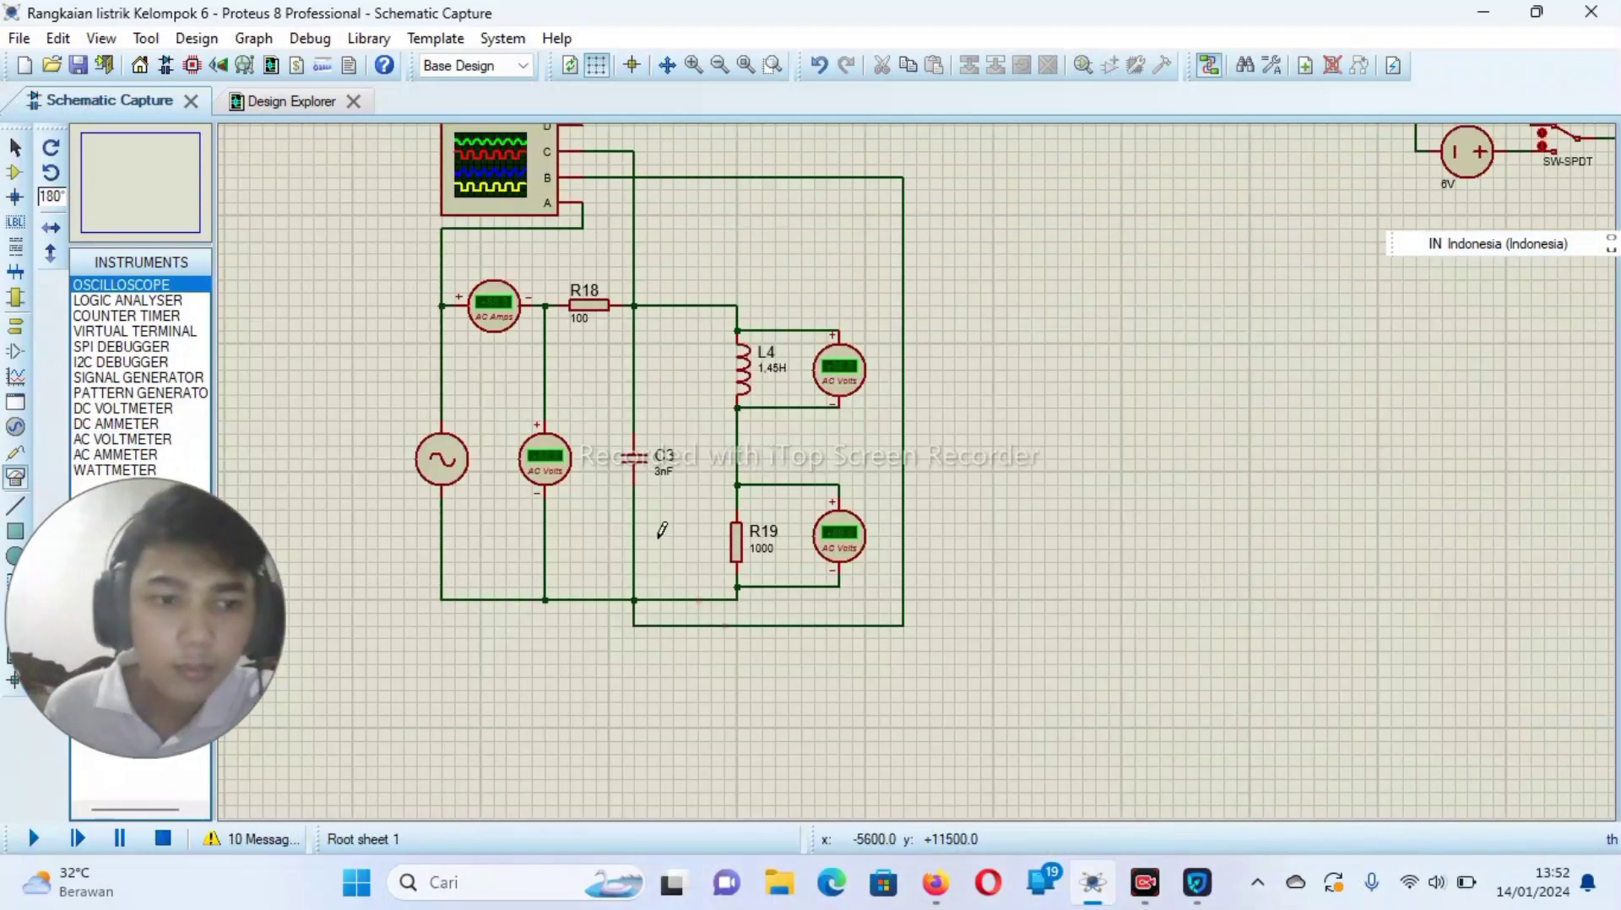
- Inspect the R18, C3, L4 and R19 circuit and check its AC source's amplitude and frequency properties, closing them without changes
scroll(921, 463, "down", 1)
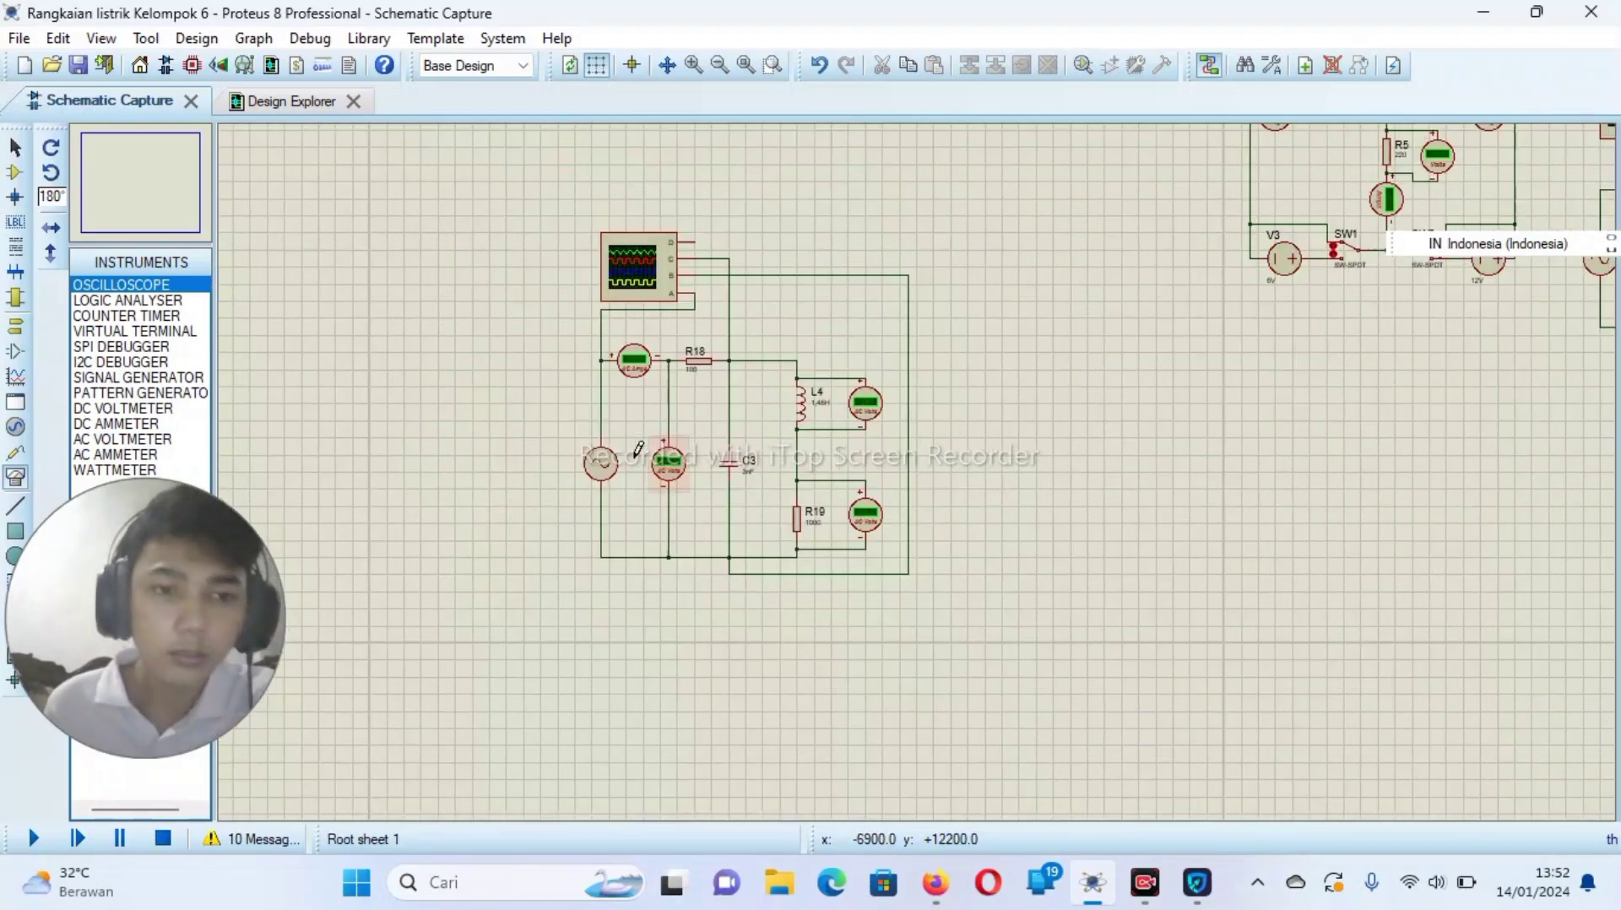
scroll(929, 460, "up", 2)
scroll(870, 435, "down", 2)
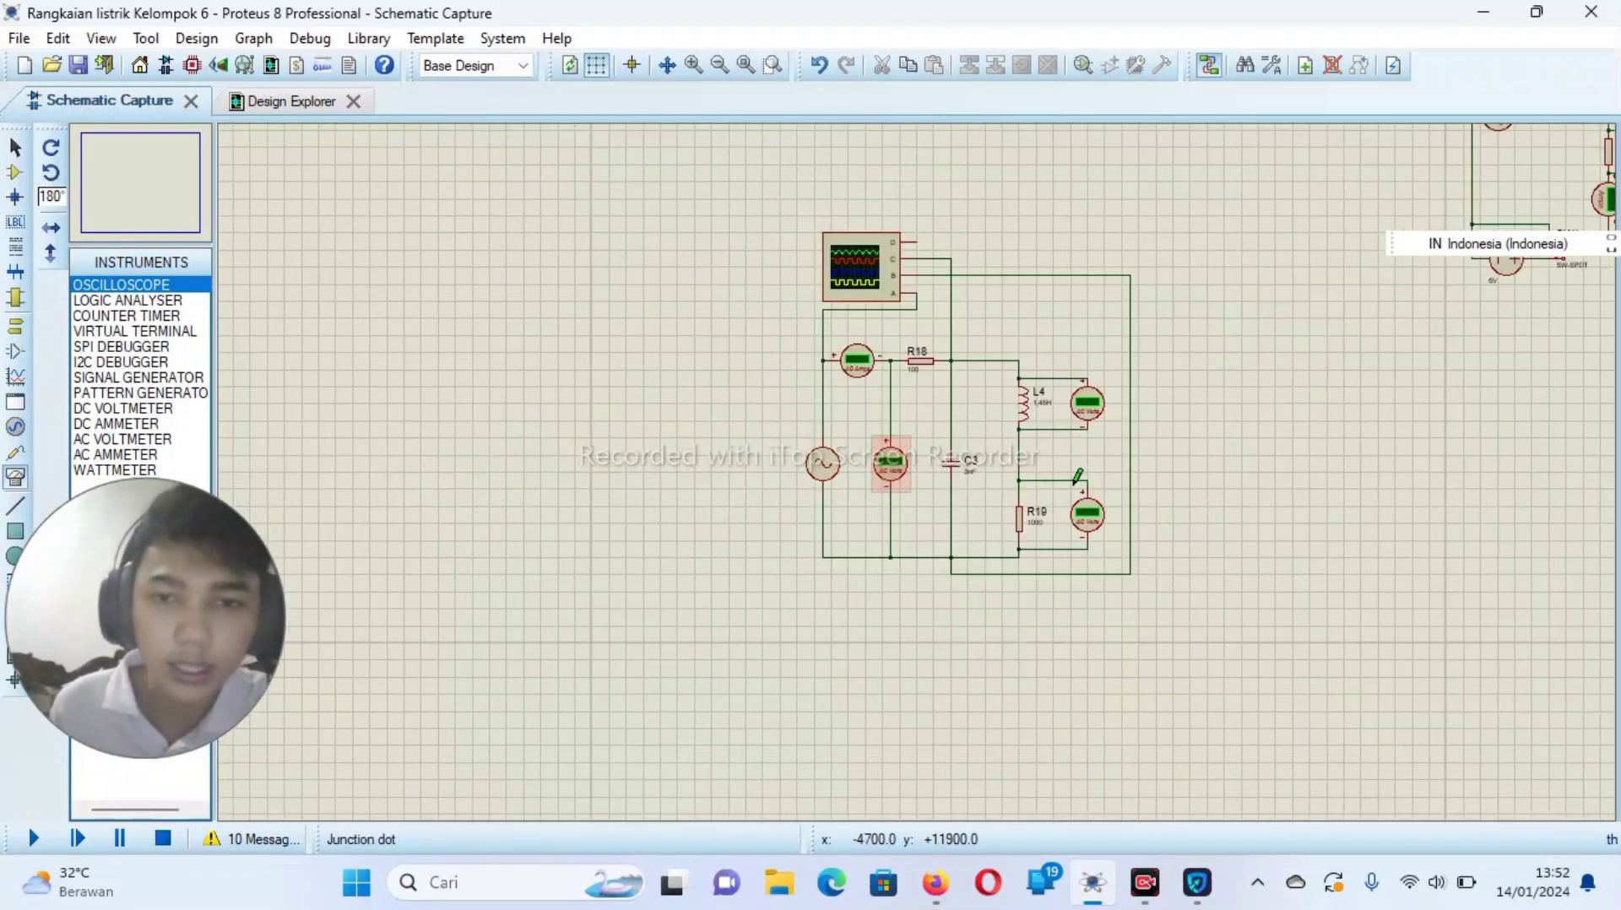
scroll(895, 448, "up", 2)
scroll(920, 463, "down", 2)
scroll(920, 463, "up", 2)
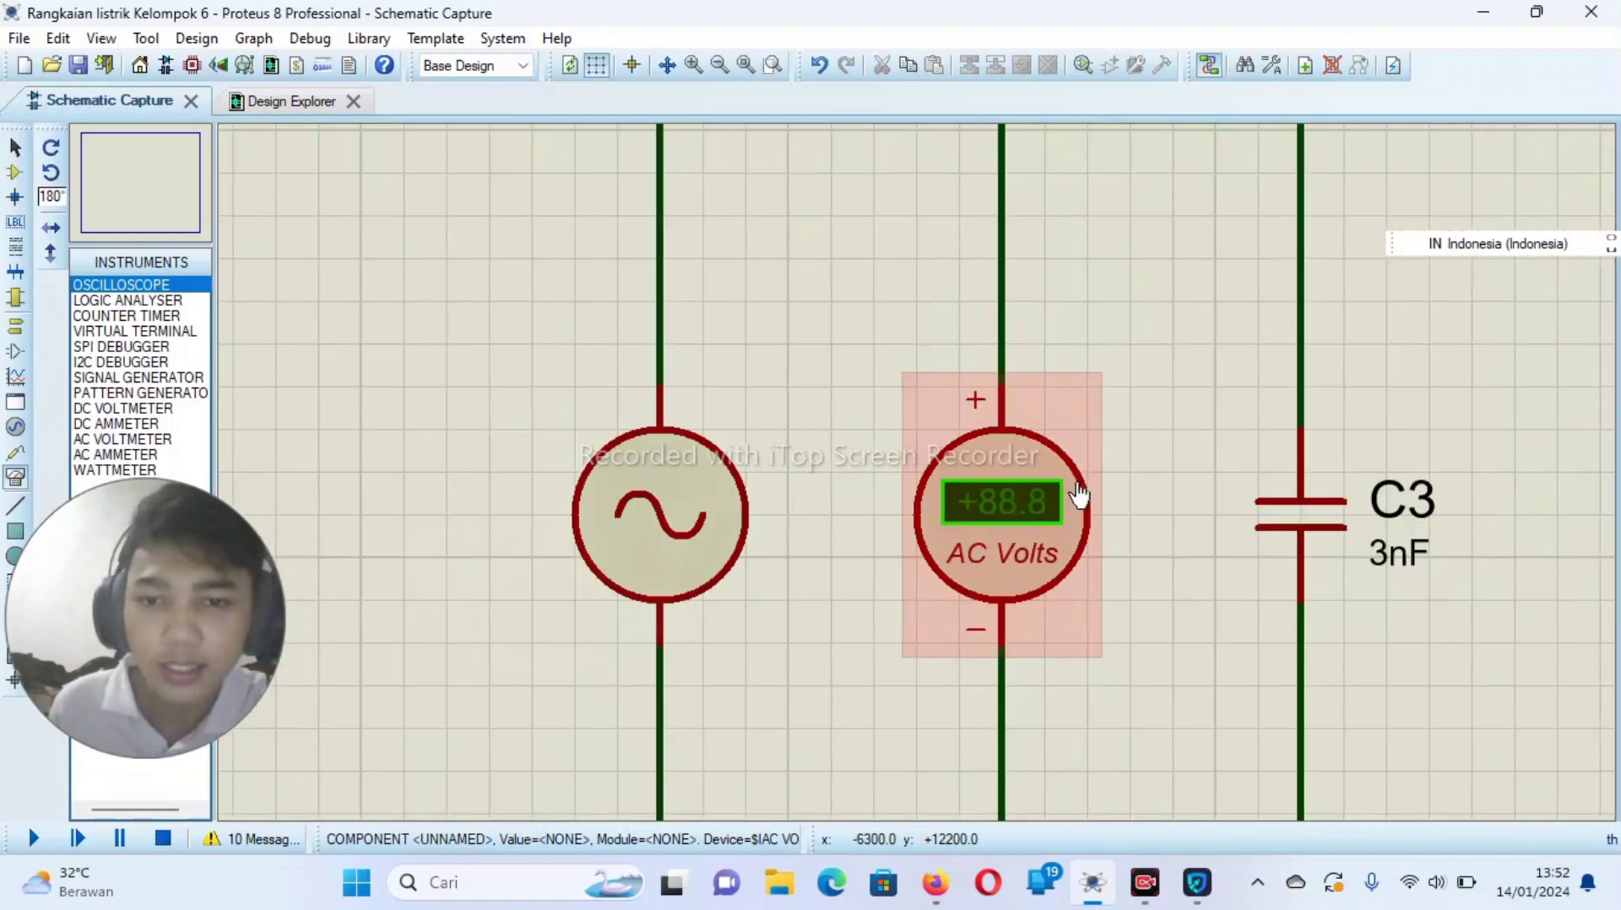
scroll(1075, 495, "down", 1)
double_click(793, 490)
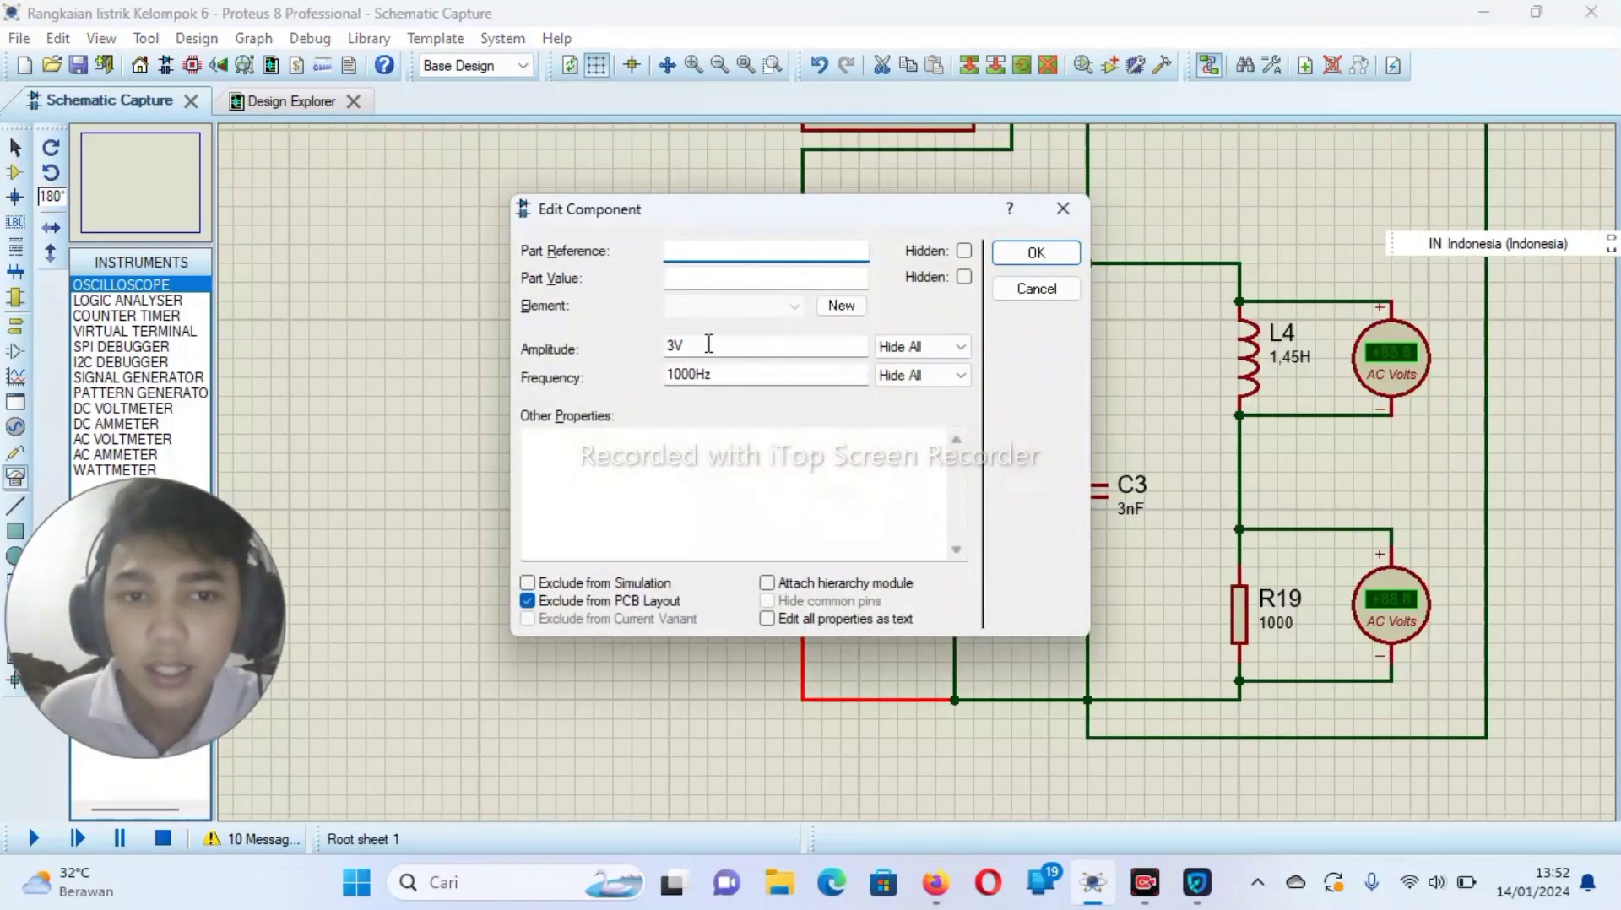
left_click(1063, 209)
scroll(920, 469, "down", 3)
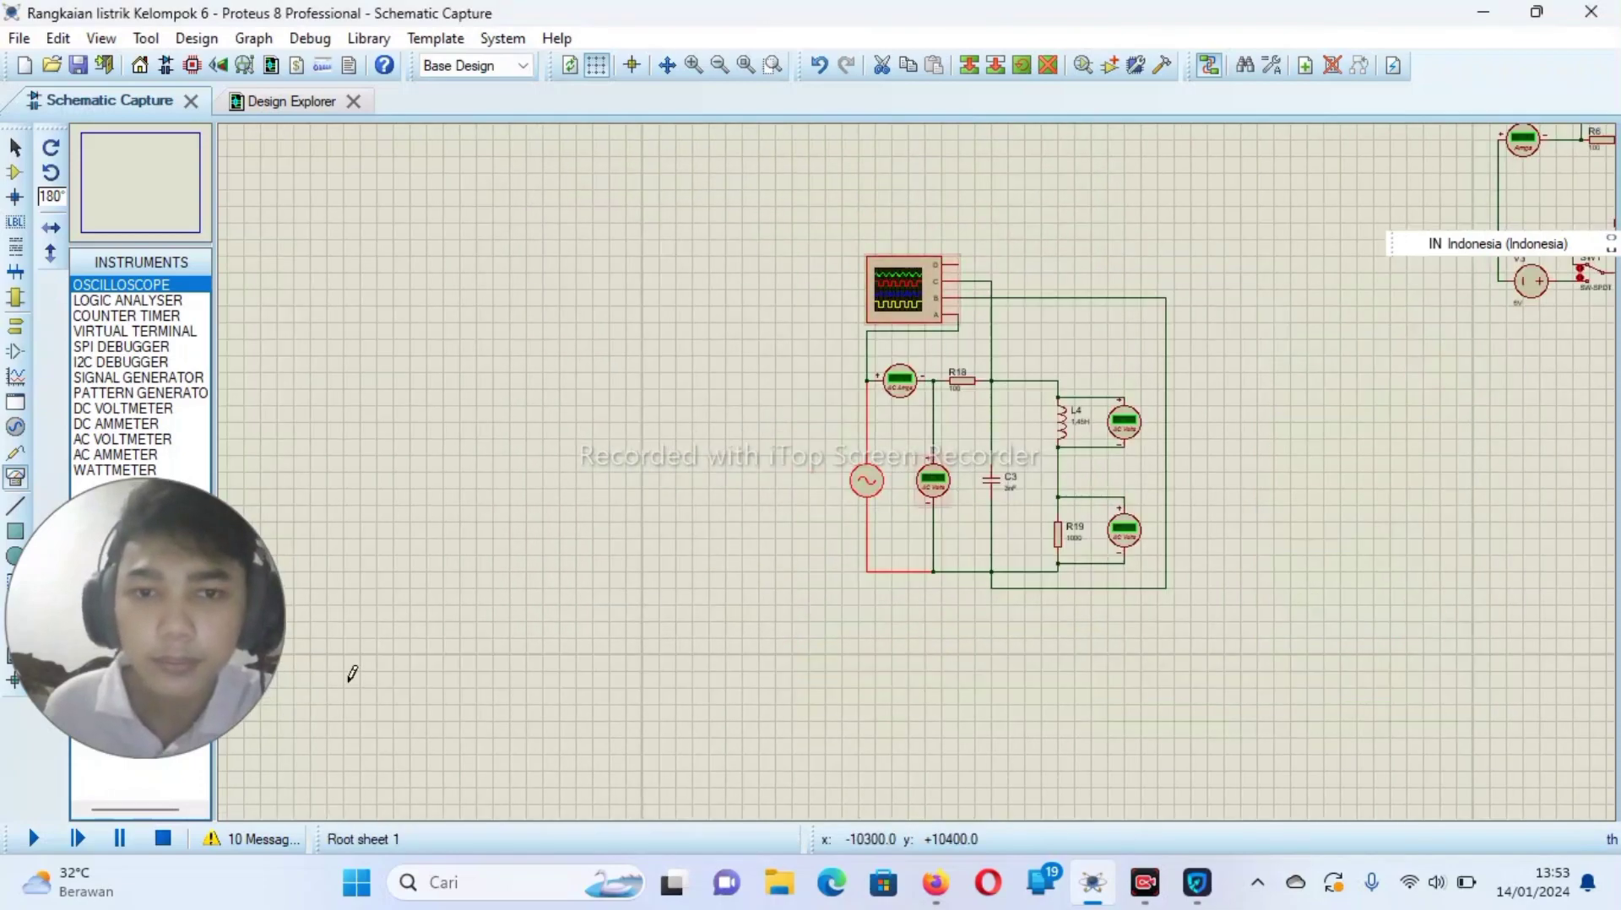
- Run the simulation and set the oscilloscope's horizontal timebase to 0.2 ms
left_click(34, 838)
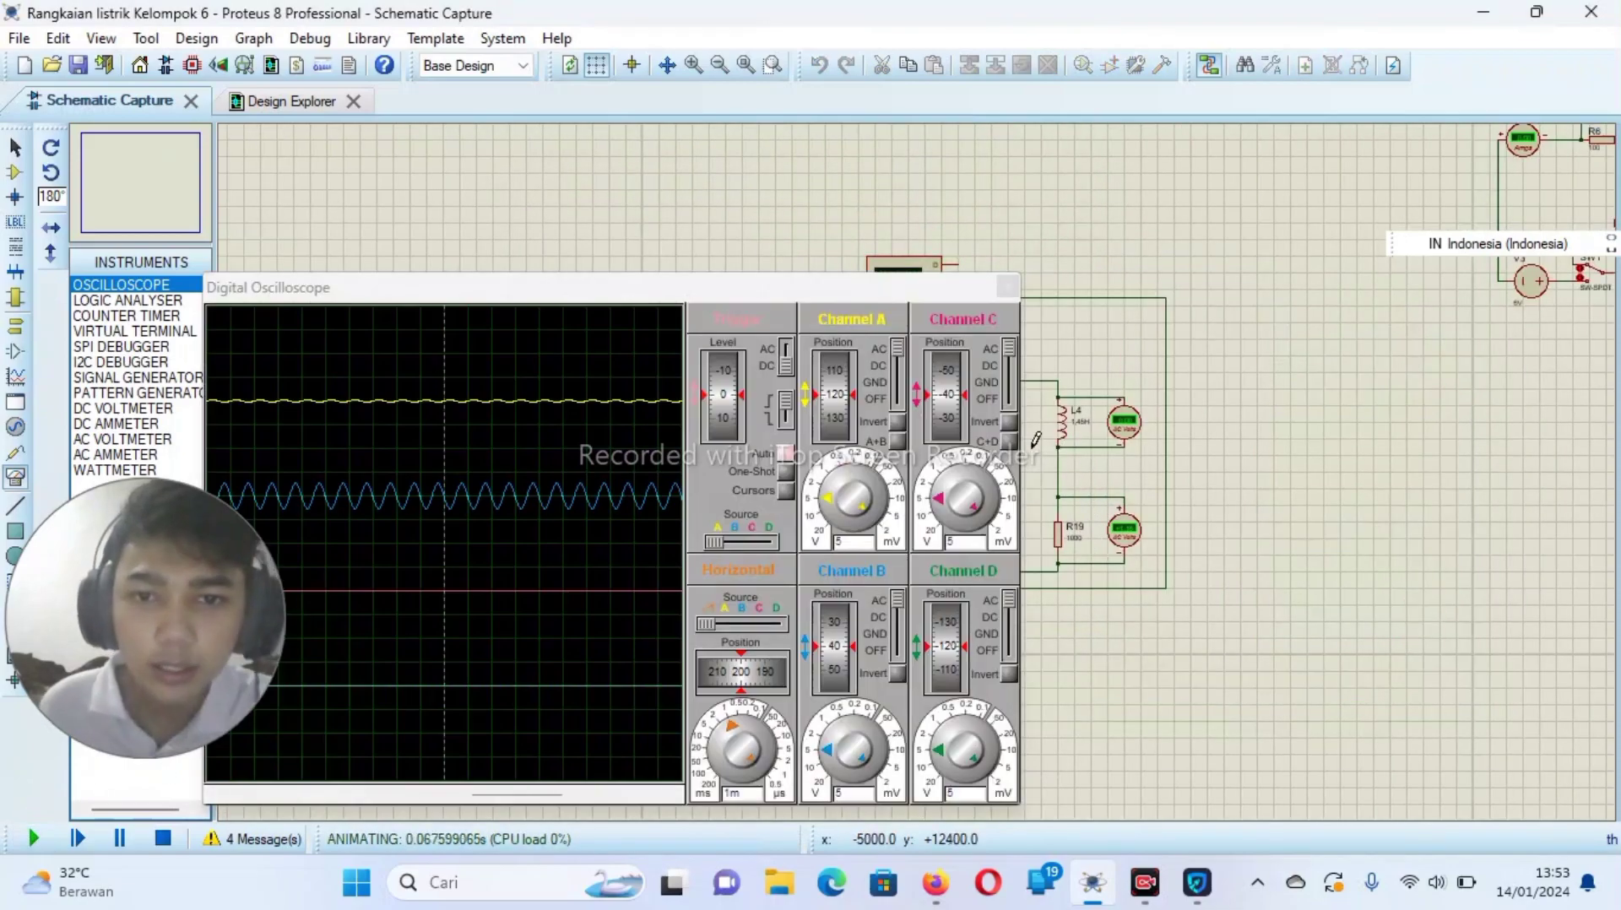
scroll(548, 449, "up", 1)
scroll(517, 490, "up", 2)
scroll(555, 475, "down", 2)
scroll(598, 479, "up", 2)
- Set the oscilloscope's vertical scale to 0.1 V for channel A, 1 V for channel B and 8.21 for channel C
scroll(829, 507, "up", 5)
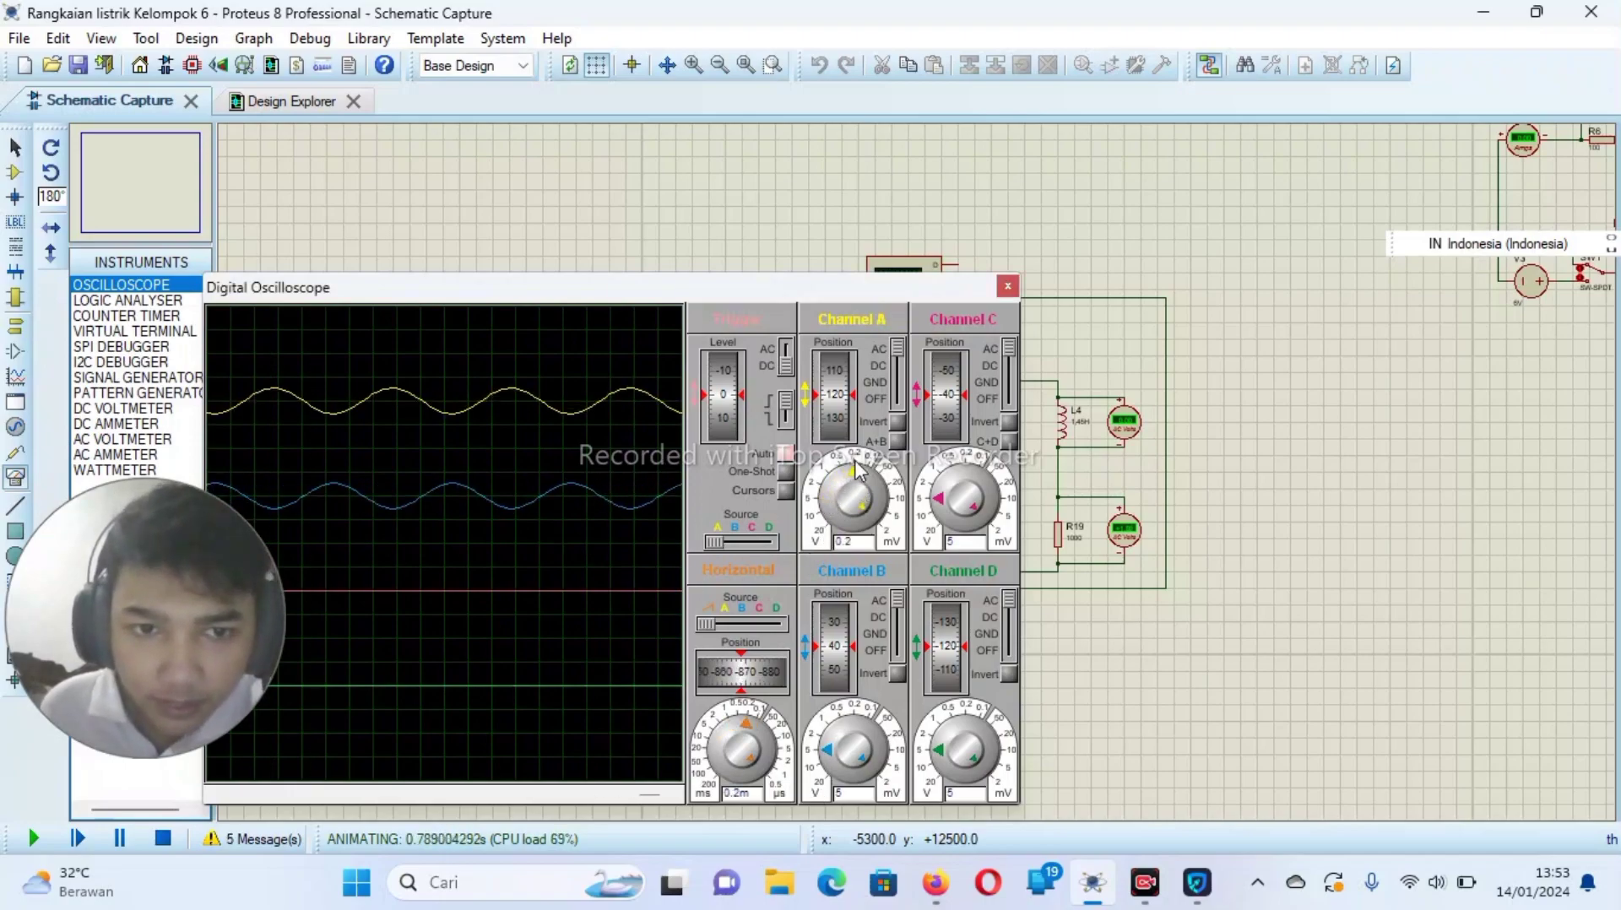
mouse_move(956, 495)
left_mouse_down()
mouse_move(975, 475)
mouse_move(942, 498)
left_mouse_up()
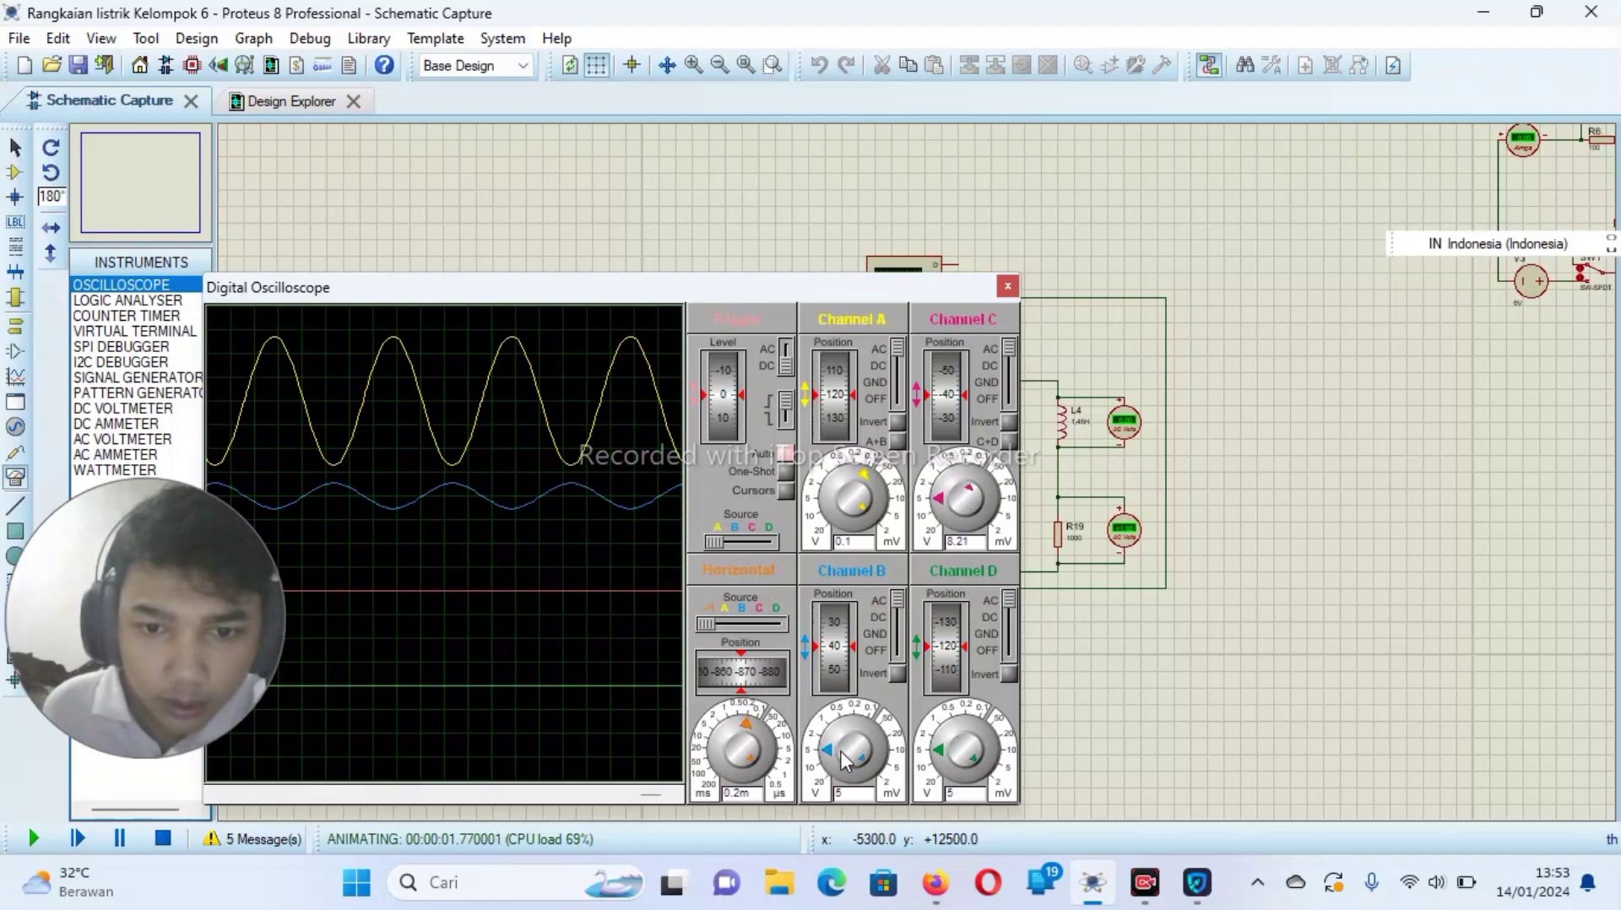
left_click_drag(832, 757, 849, 733)
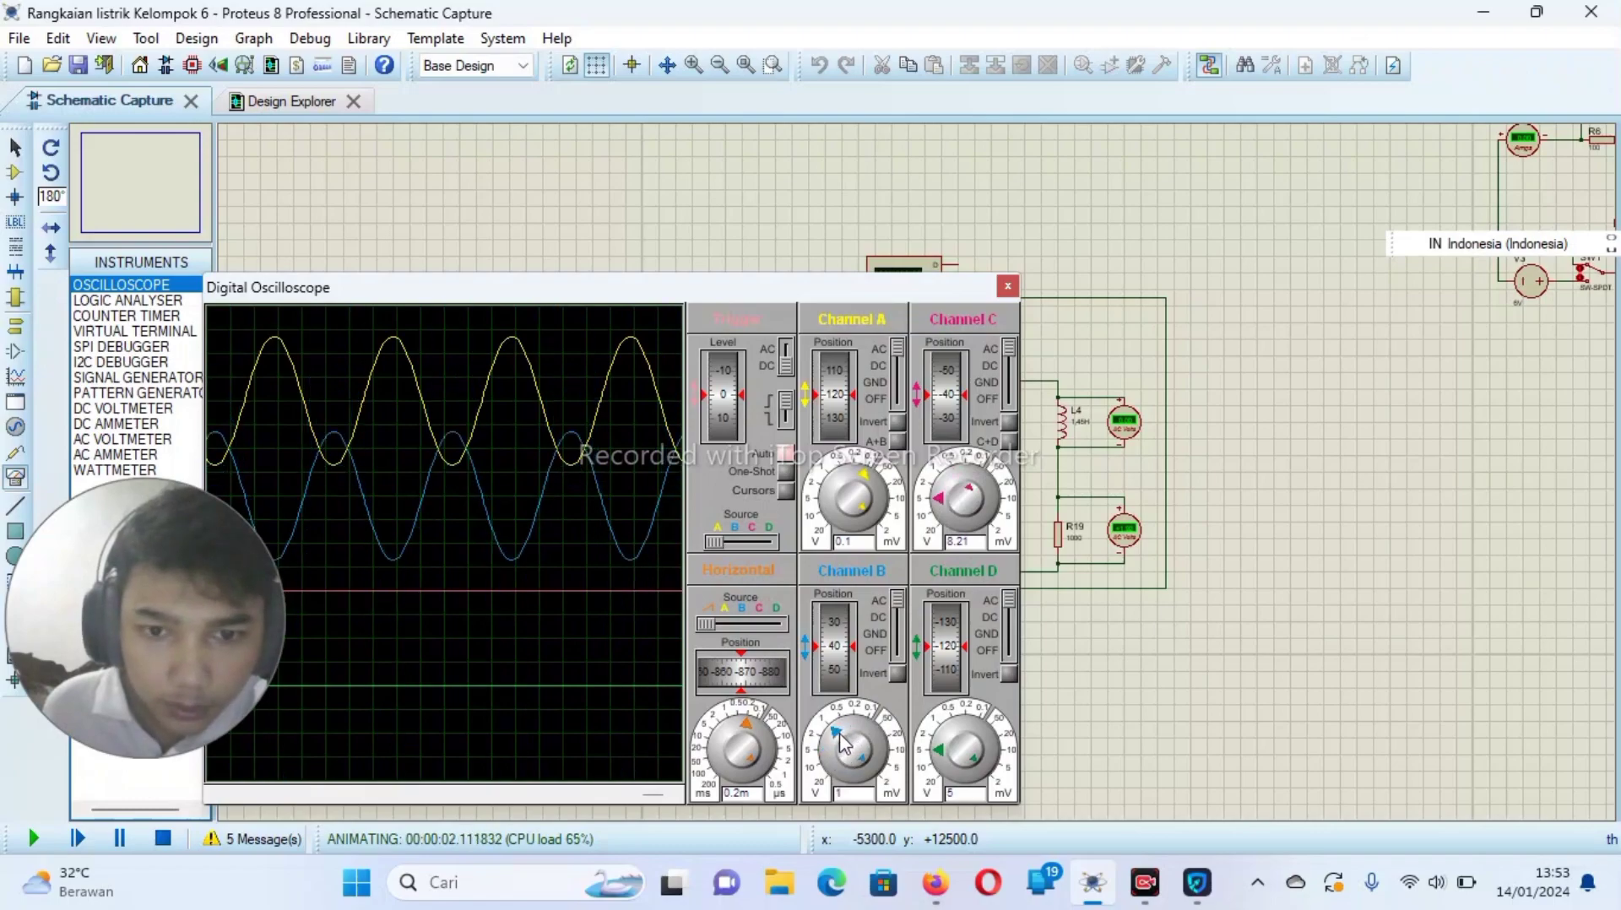
- Shift channel A's vertical position to about 0 and channel D's to about -160, and switch channel D off
left_click_drag(843, 411, 840, 491)
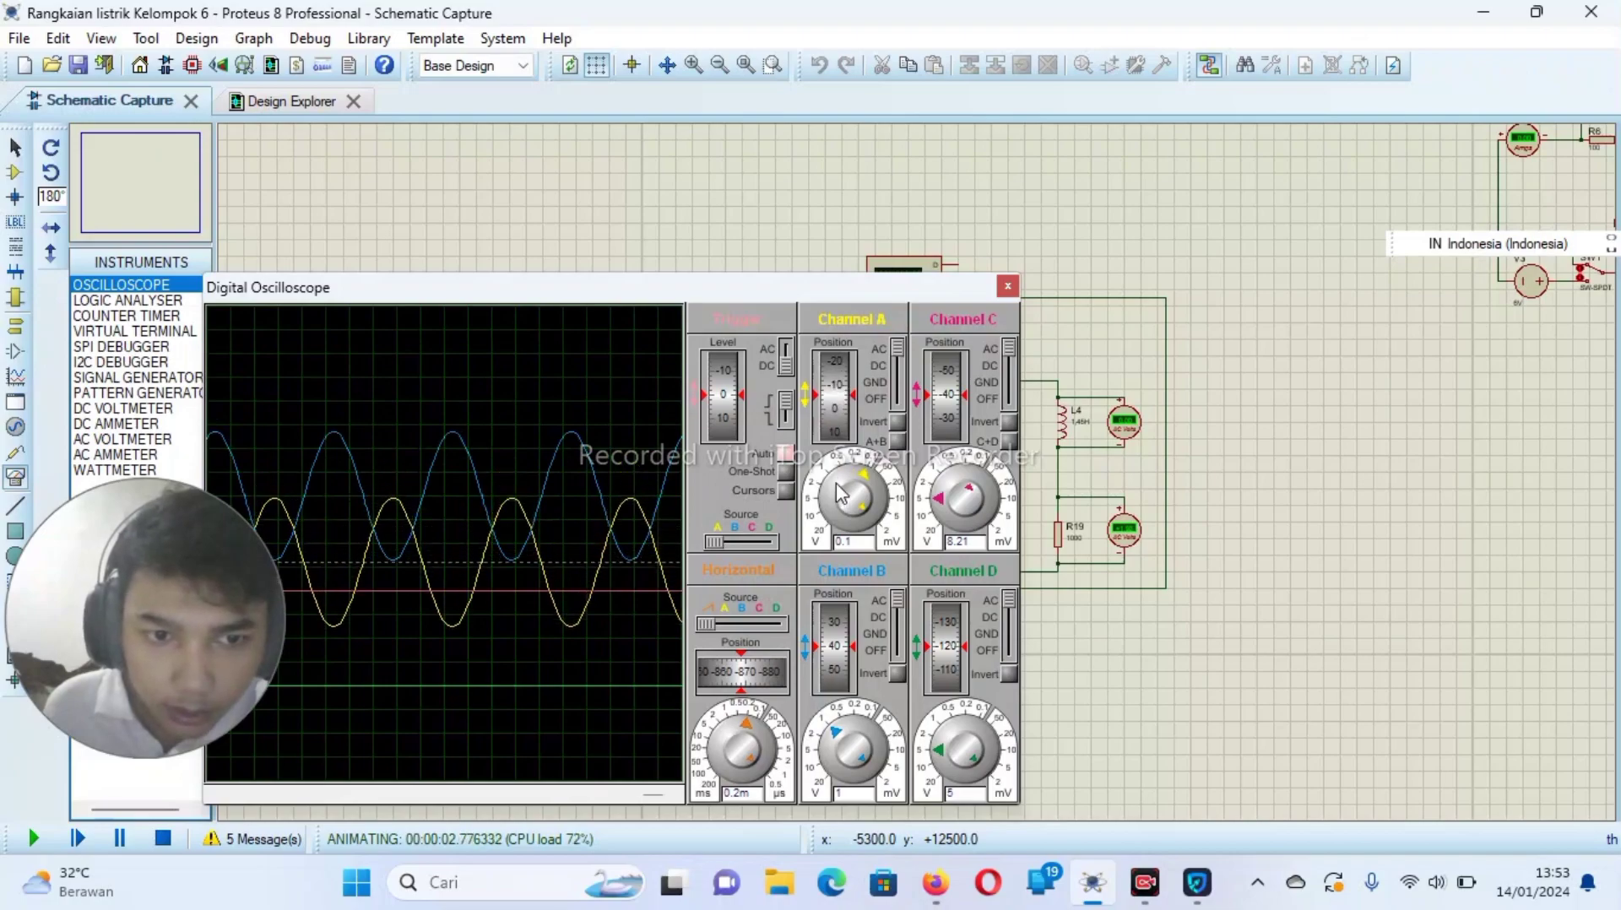
left_click_drag(963, 664, 962, 688)
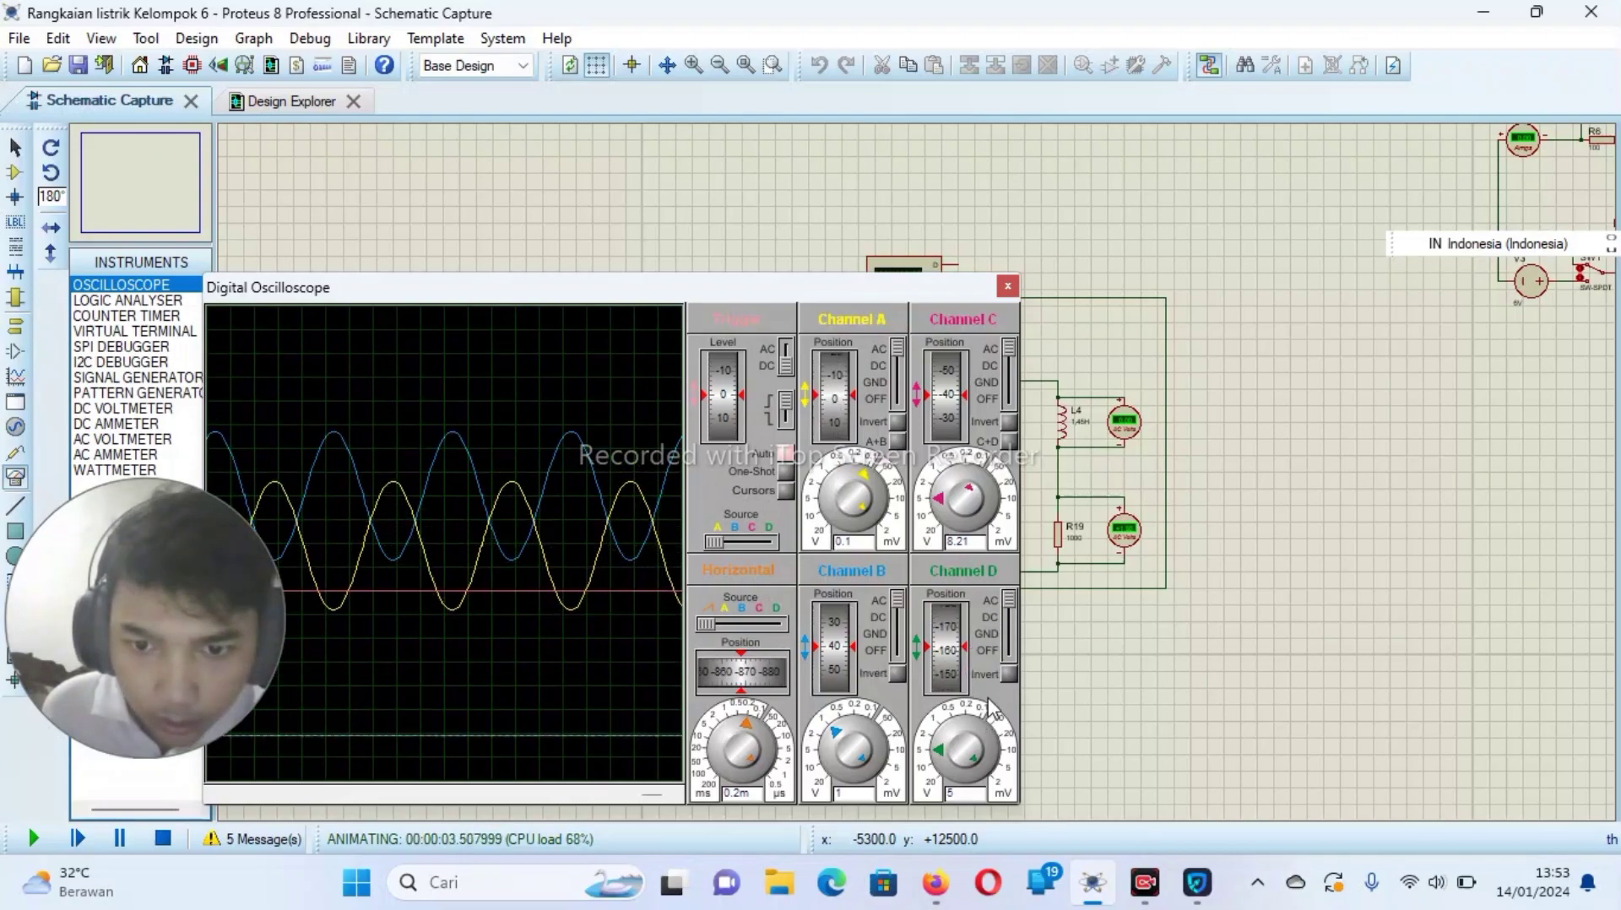
left_click(1007, 650)
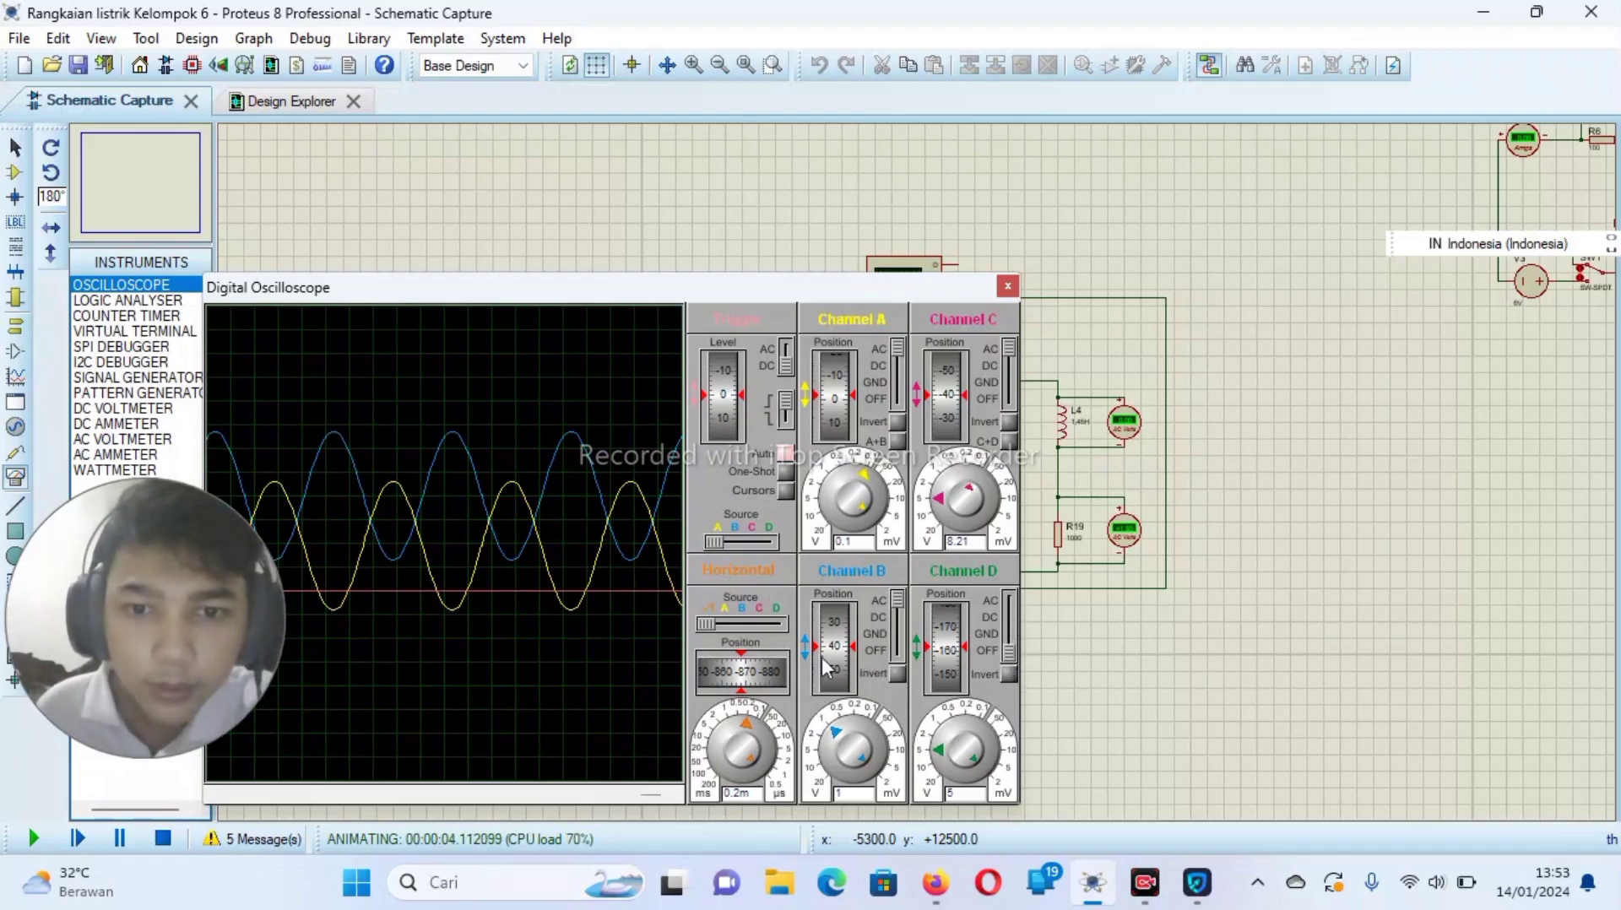
- Shift the vertical positions of oscilloscope channels A and C to 20, moving the oscilloscope window higher over the schematic
left_click_drag(956, 406, 965, 372)
left_click_drag(844, 288, 980, 213)
left_click_drag(1078, 333, 1080, 332)
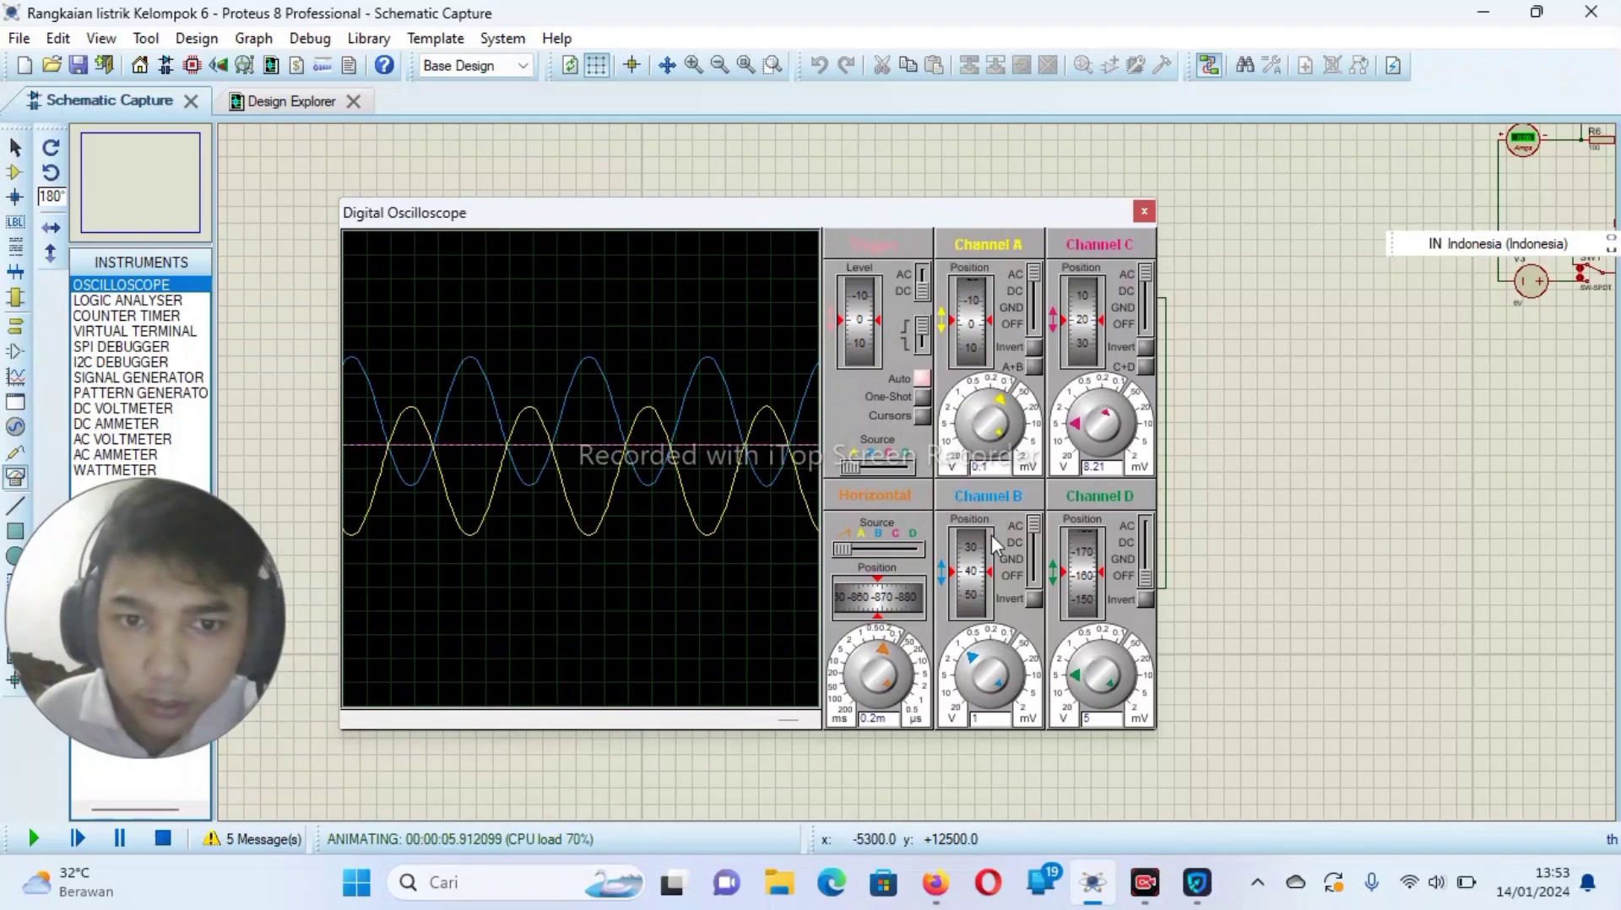
left_click_drag(981, 333, 979, 328)
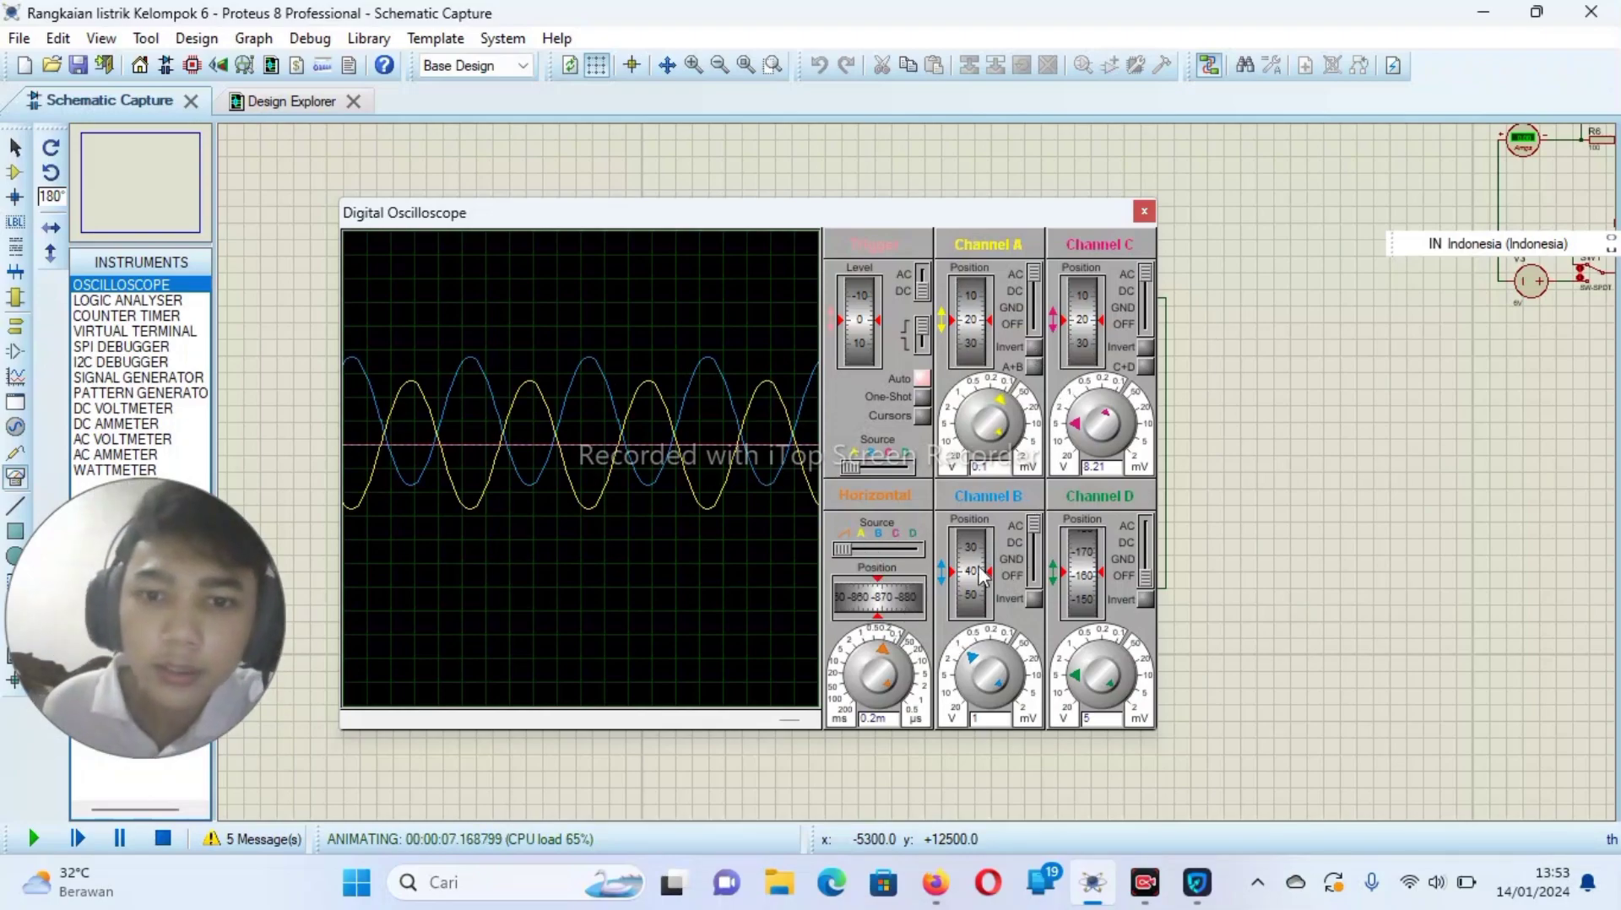
- Shift channel B's vertical position to 20 and channel D's to -110, with the horizontal timebase at 0.1 ms
left_click_drag(977, 583, 970, 586)
left_click_drag(969, 584, 969, 574)
scroll(643, 432, "up", 1)
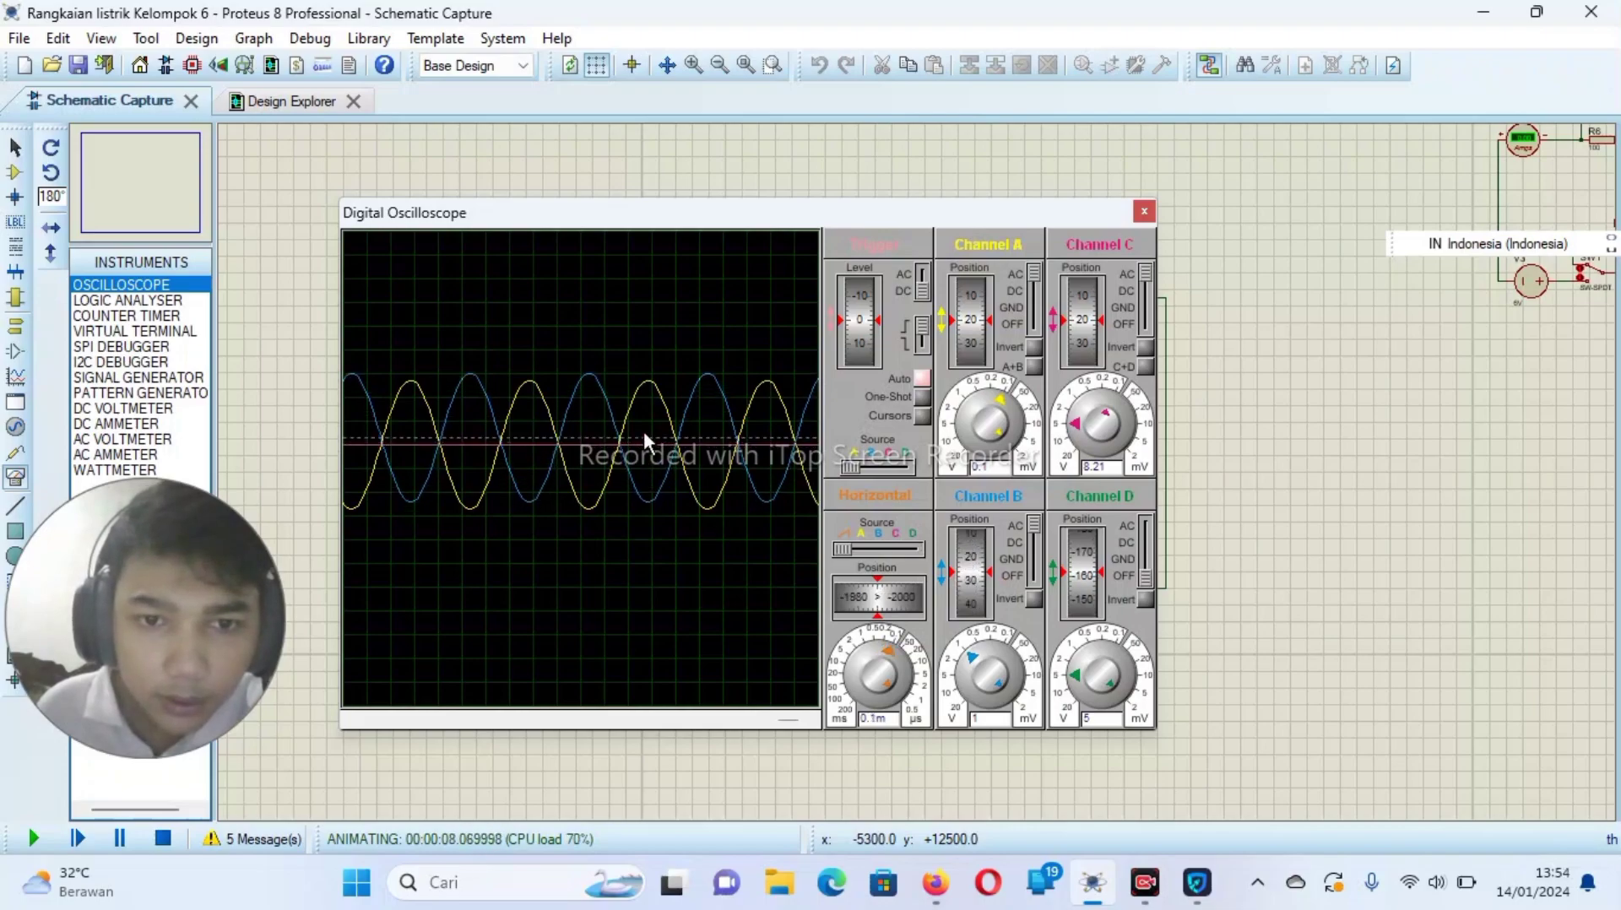
mouse_move(1078, 577)
left_mouse_down()
mouse_move(1078, 471)
mouse_move(1071, 487)
left_mouse_up()
left_click_drag(1100, 577, 1096, 648)
left_click_drag(979, 580, 979, 593)
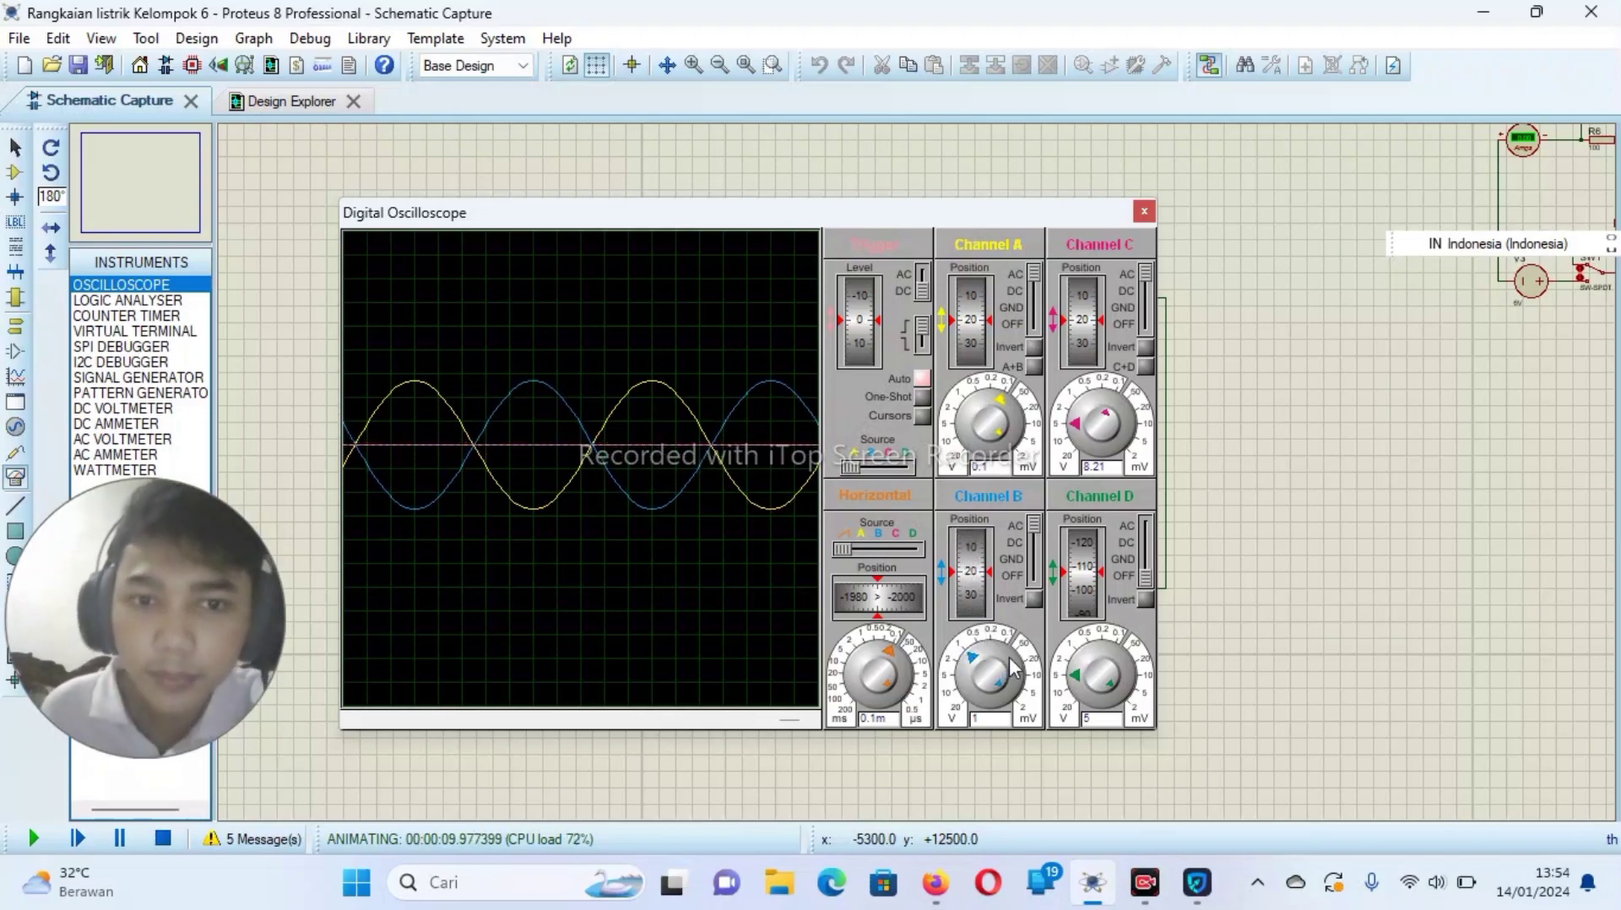
- Examine the channel A and B waveforms at horizontal timebases between 50 µs and 0.5 ms, comparing their peaks and crossings
scroll(635, 414, "down", 1)
scroll(635, 414, "up", 1)
scroll(762, 378, "down", 4)
scroll(747, 394, "up", 1)
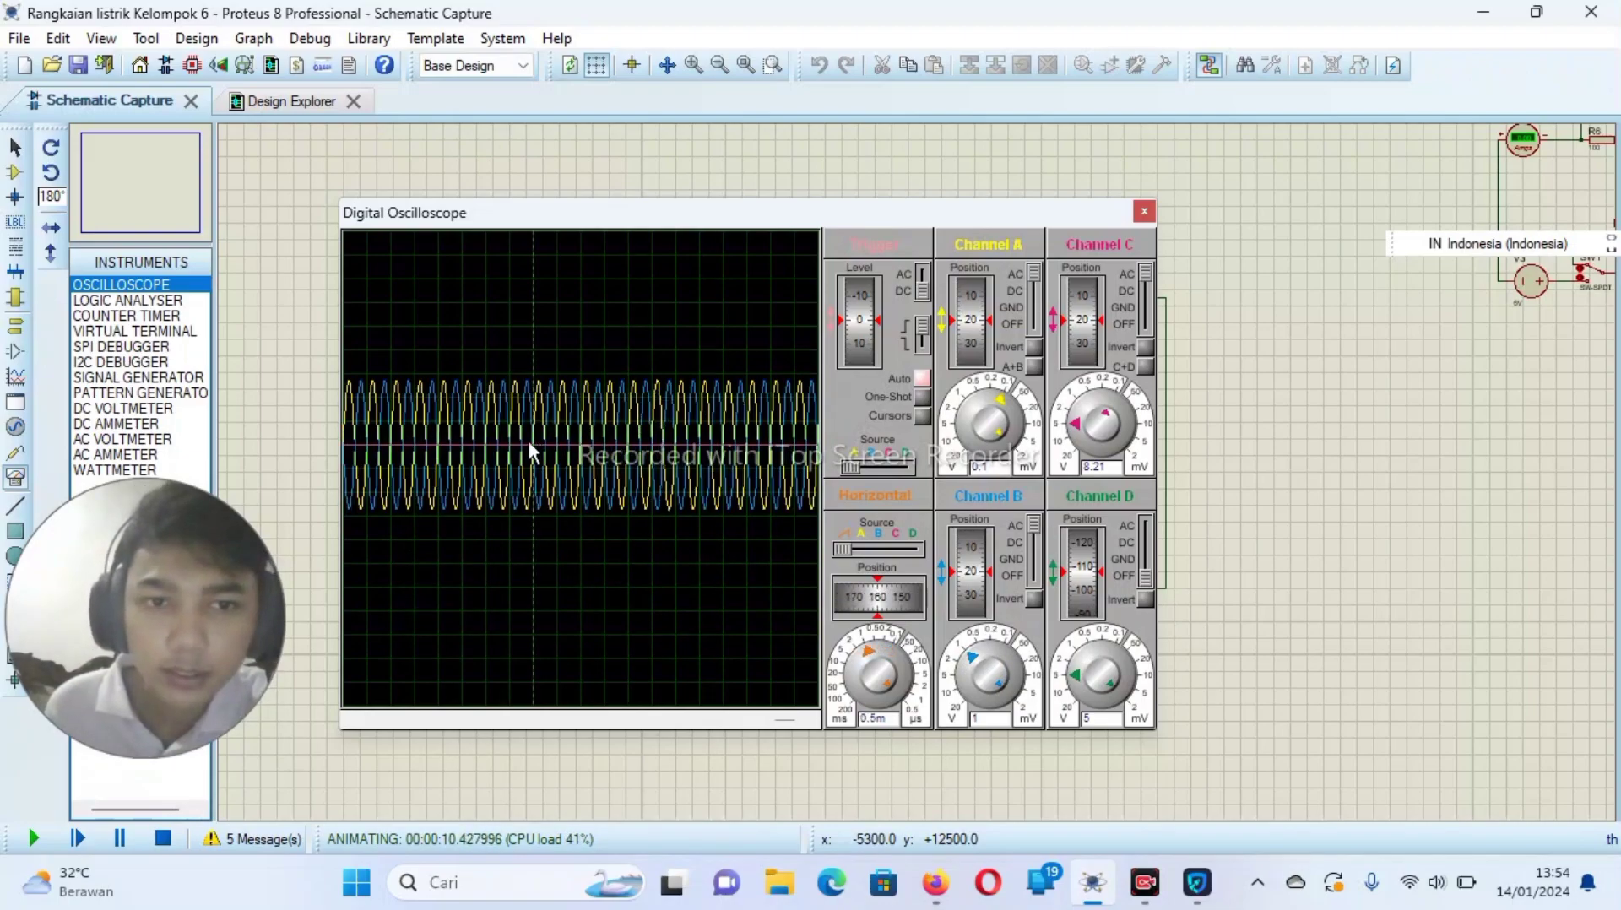
scroll(529, 437, "up", 3)
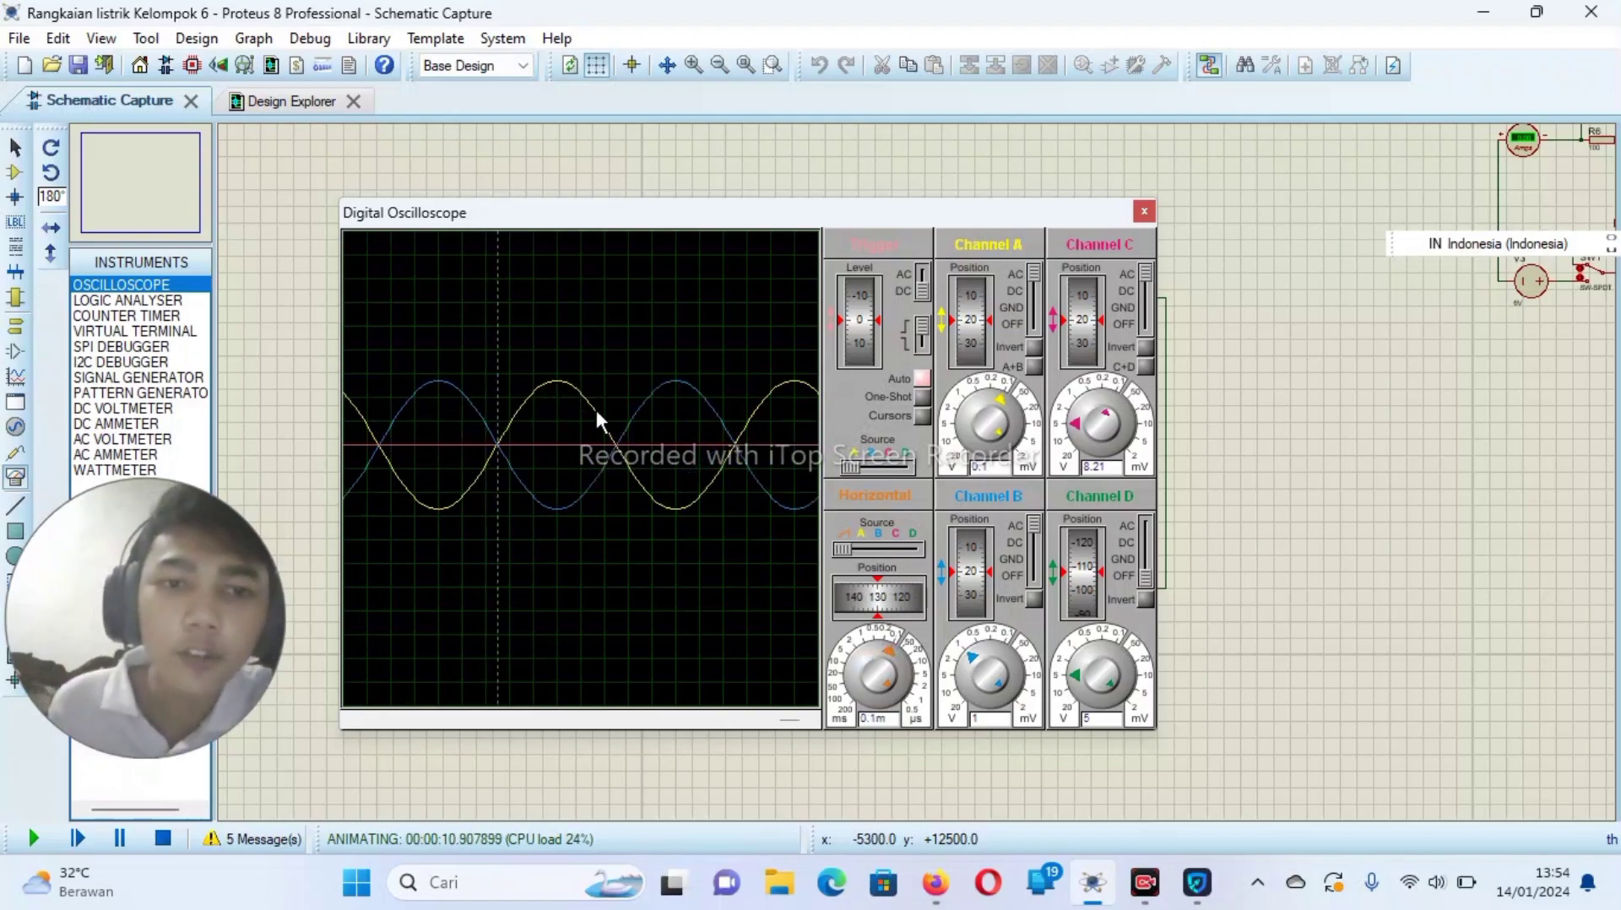
scroll(432, 373, "up", 1)
scroll(507, 392, "down", 1)
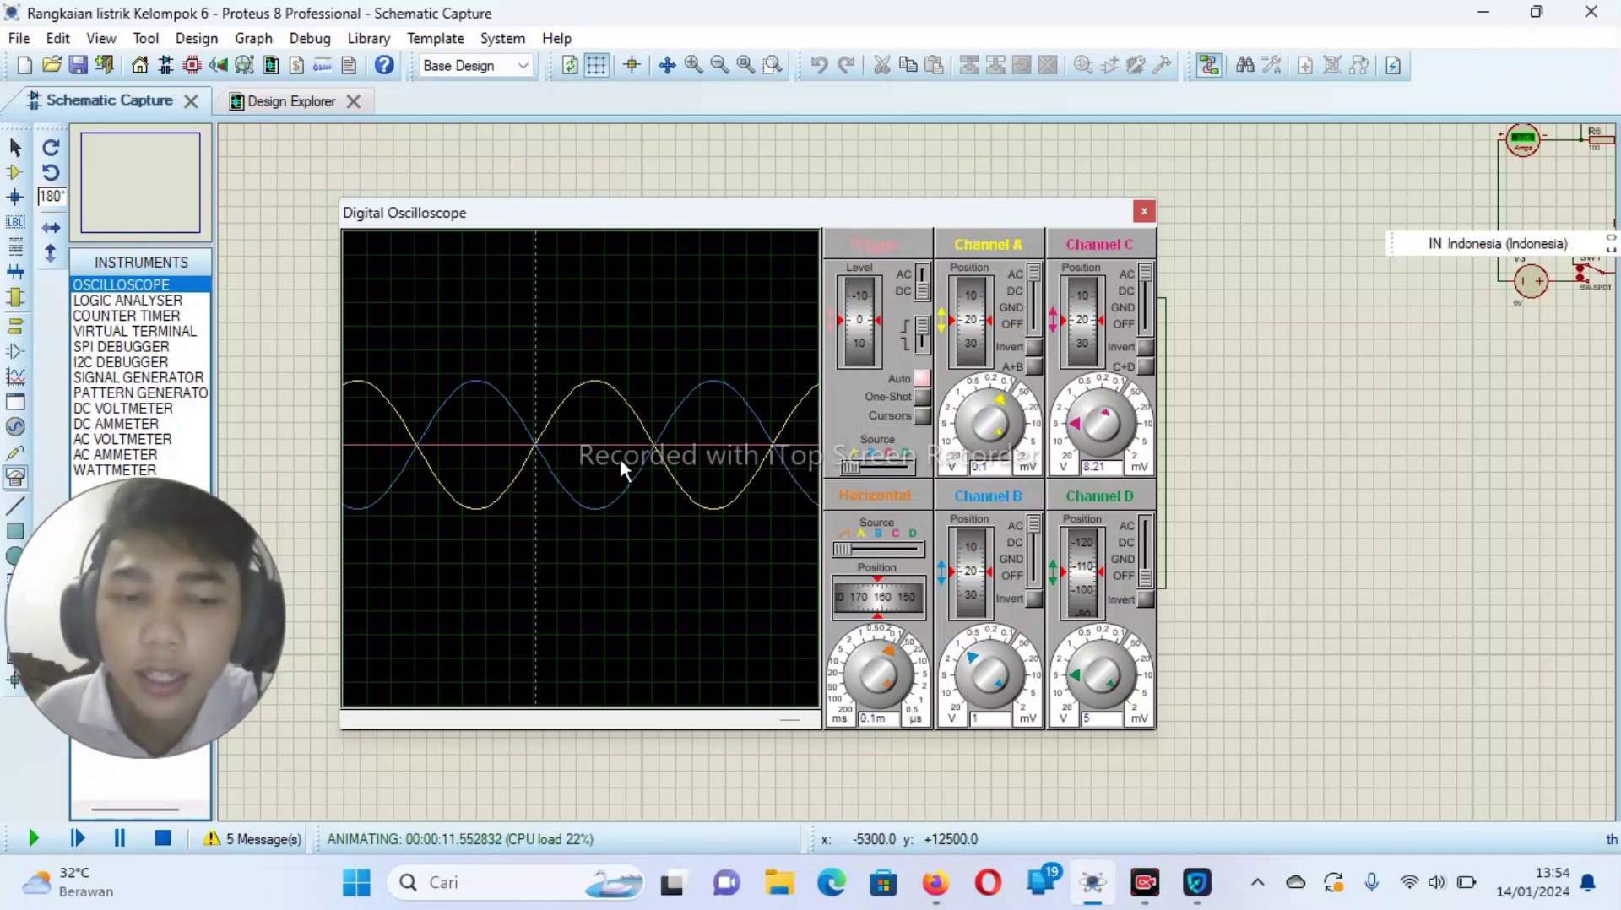
scroll(540, 401, "down", 1)
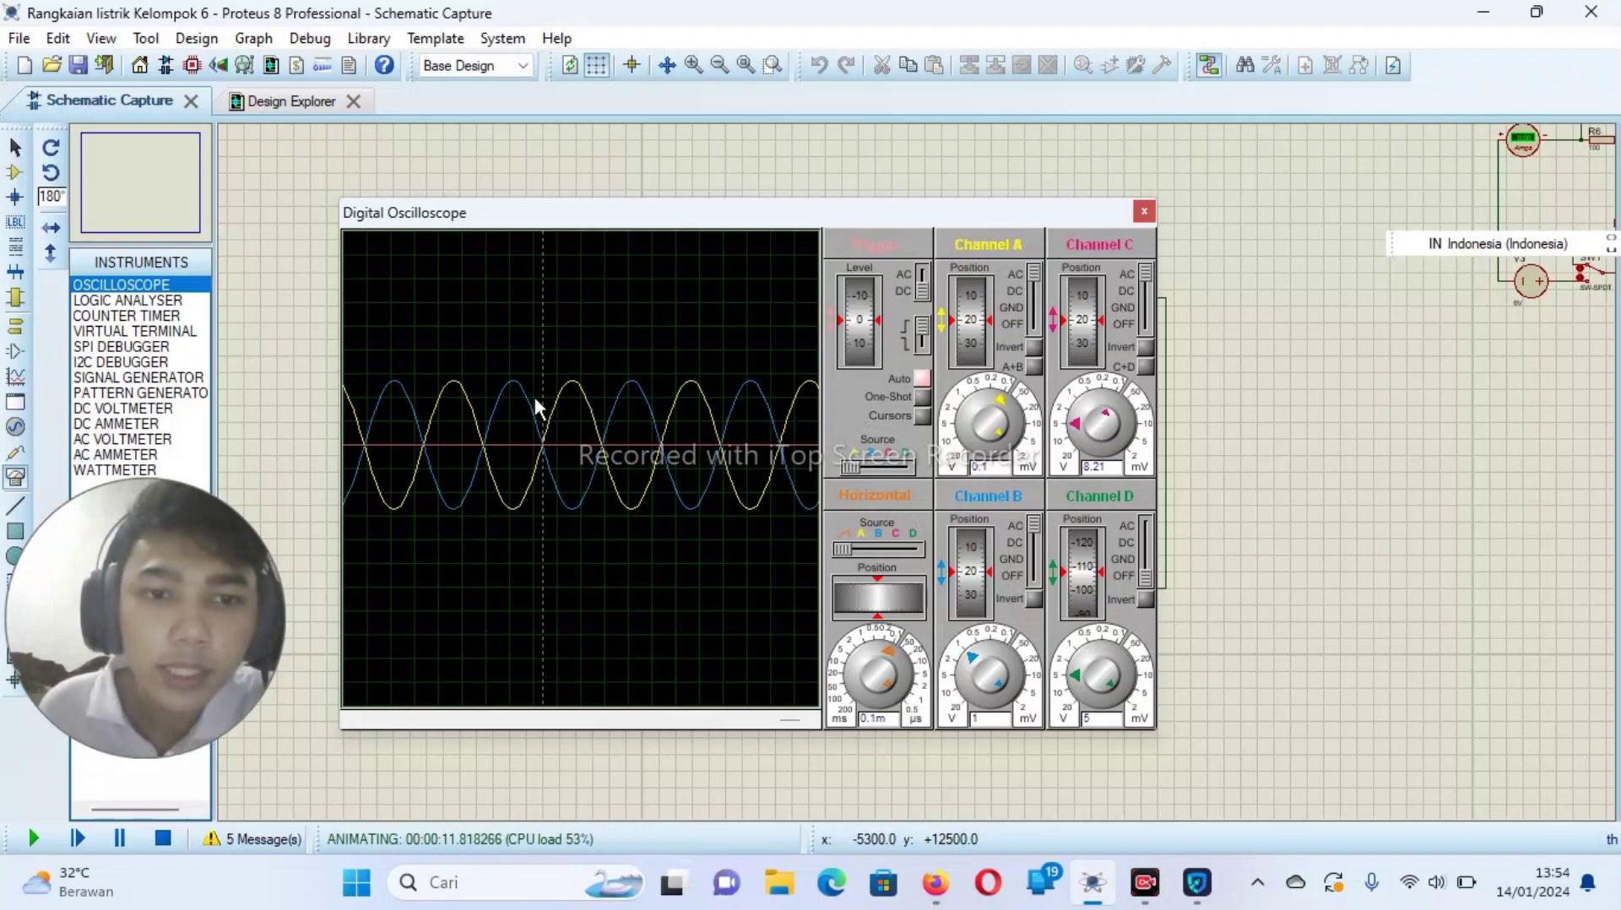
scroll(536, 400, "up", 2)
scroll(553, 403, "down", 1)
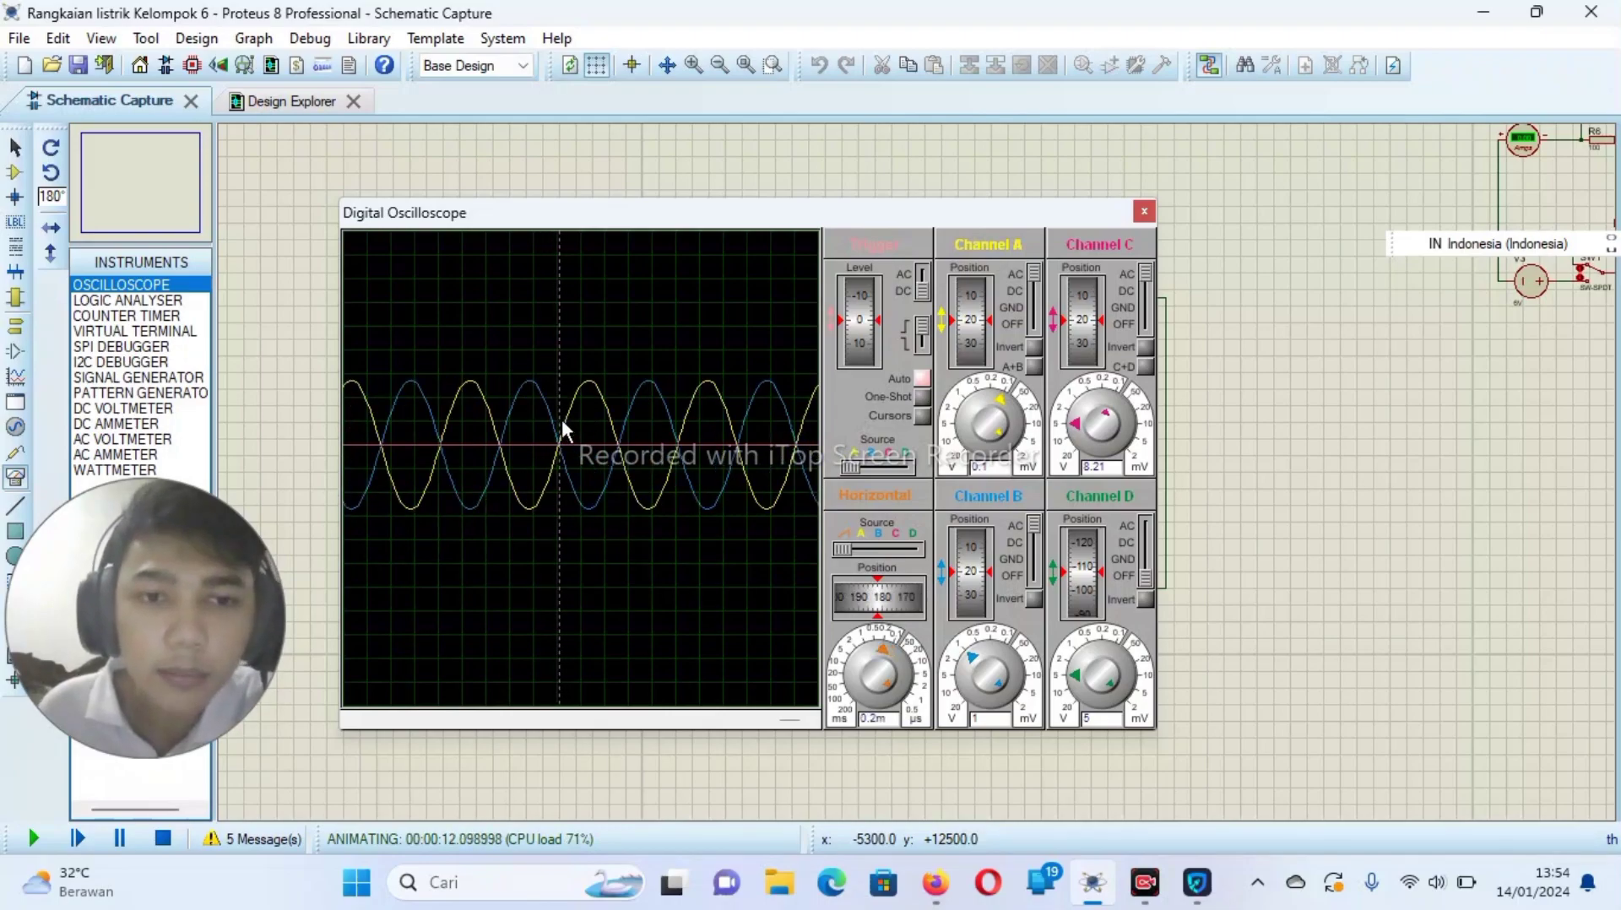
scroll(507, 412, "down", 2)
scroll(439, 404, "up", 1)
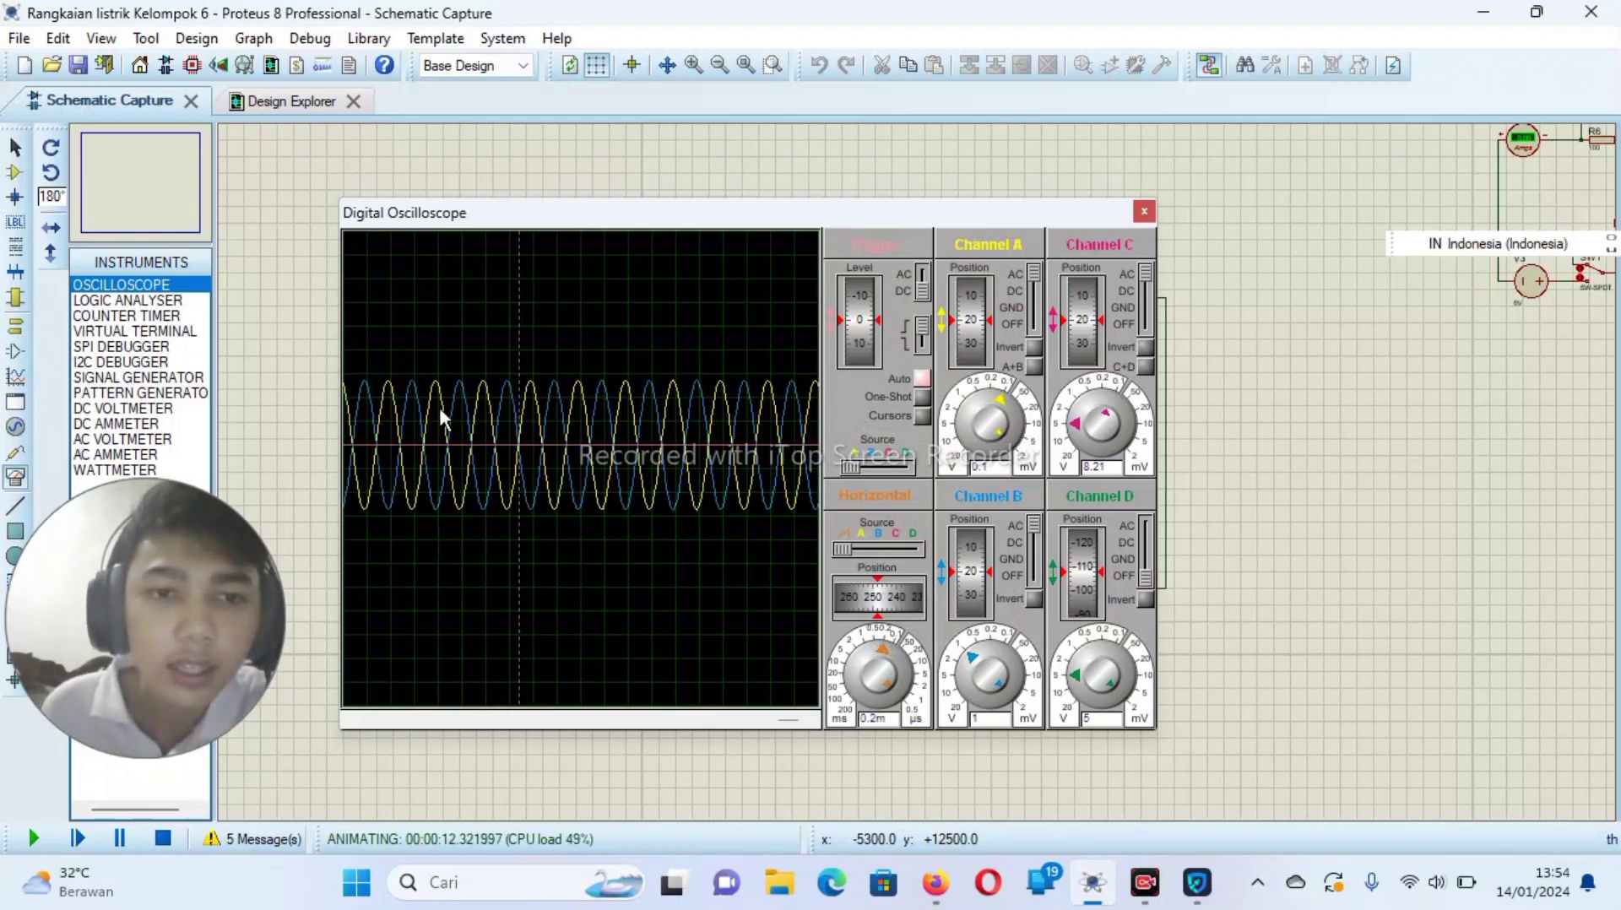
scroll(633, 406, "up", 1)
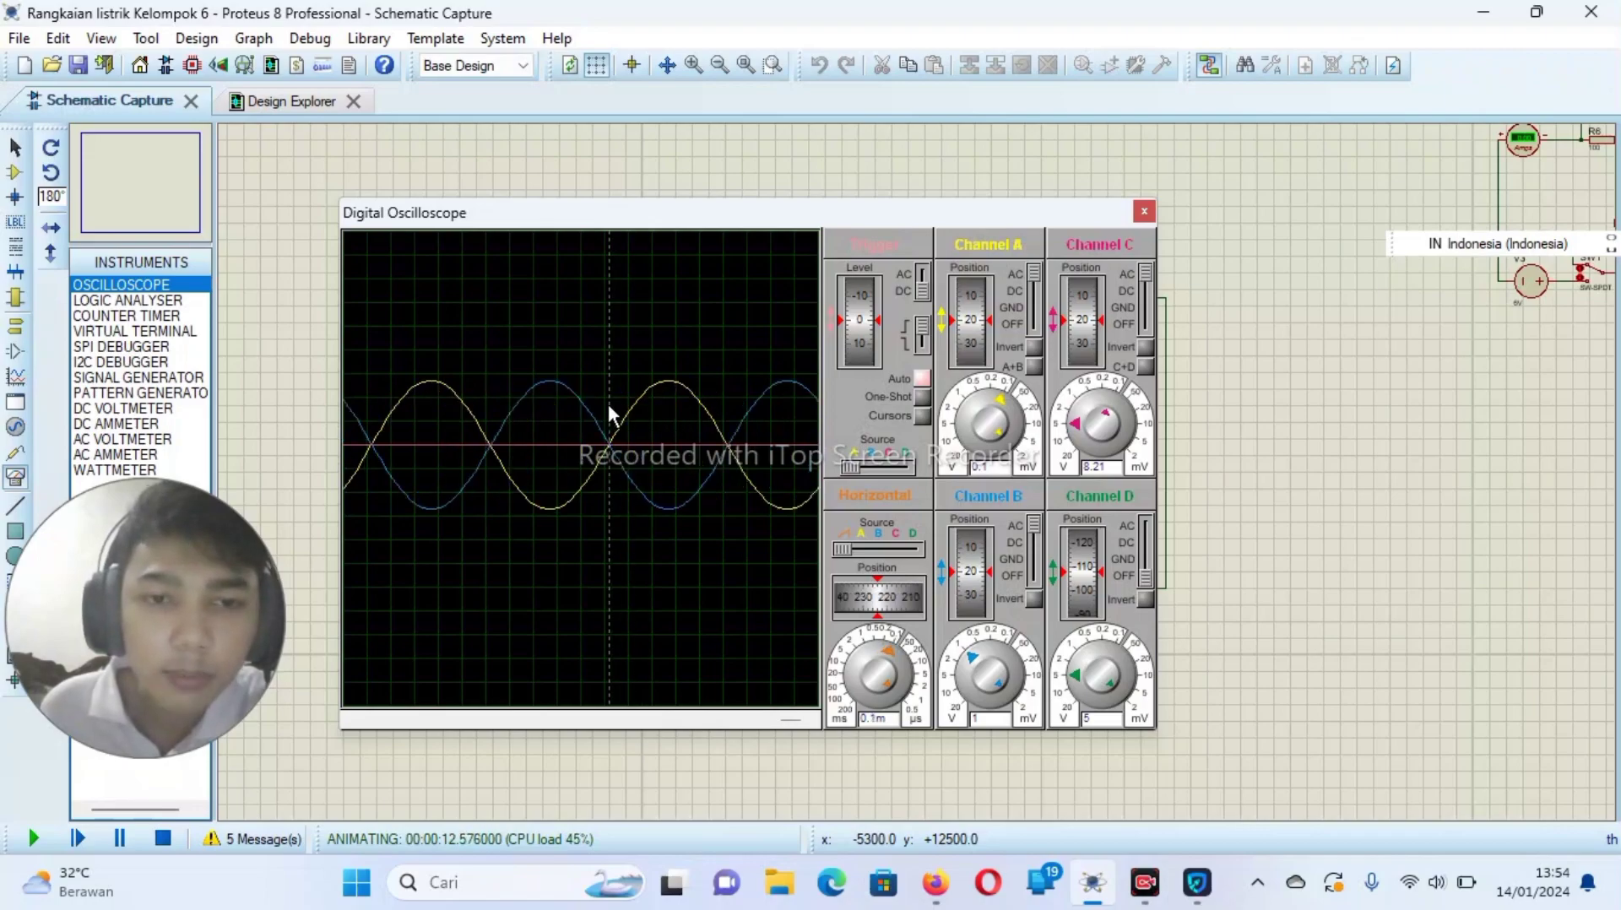
scroll(609, 404, "up", 1)
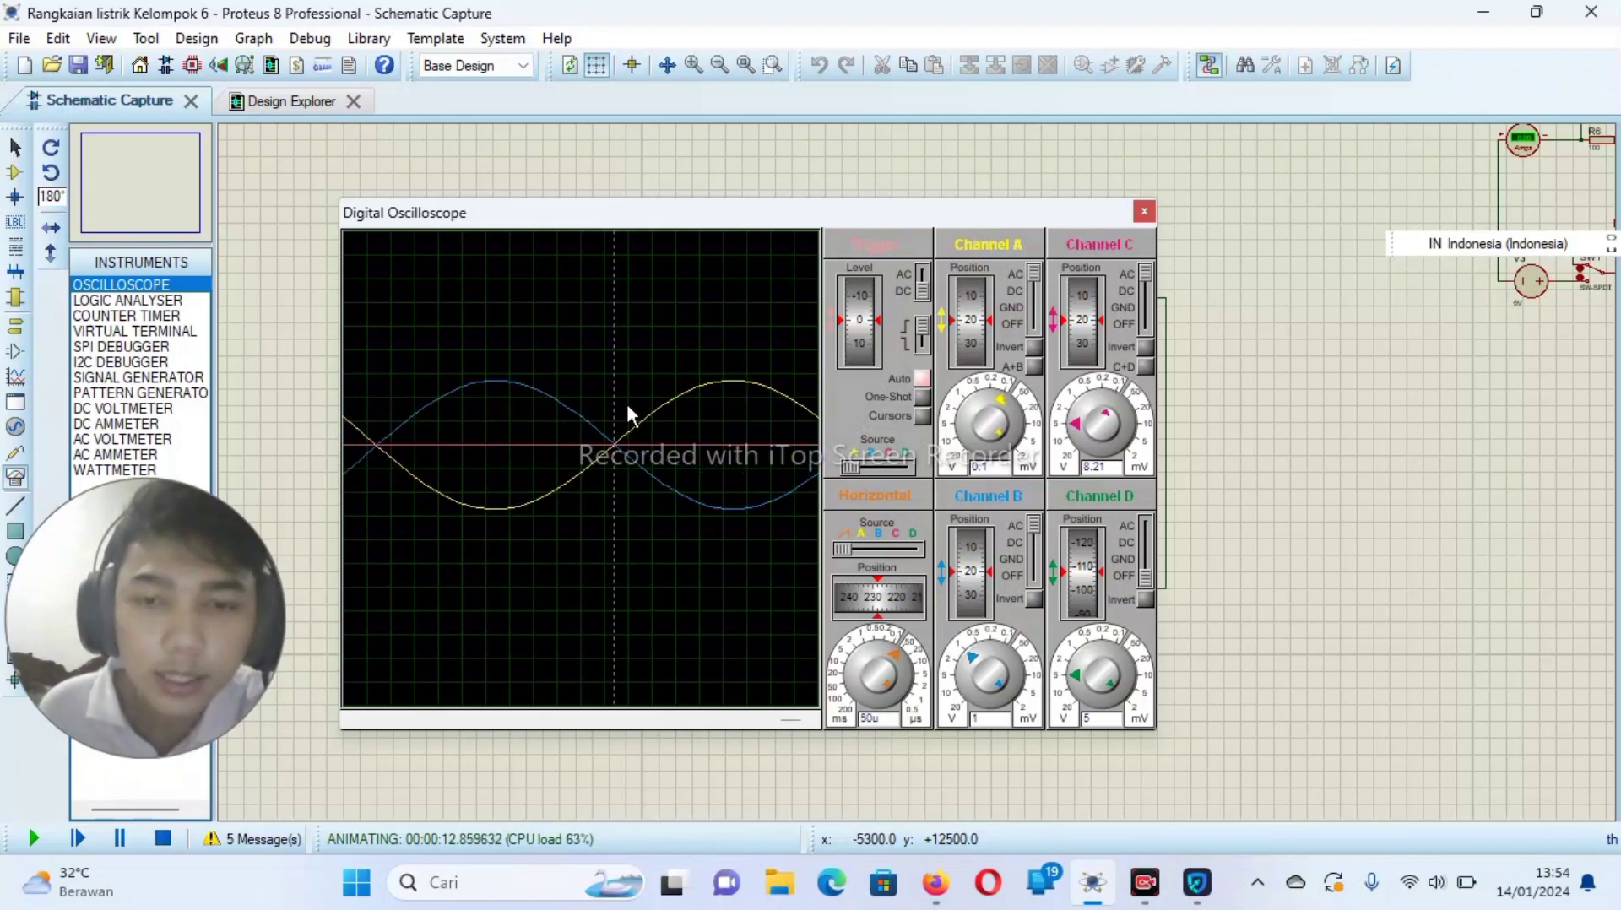
scroll(648, 400, "down", 1)
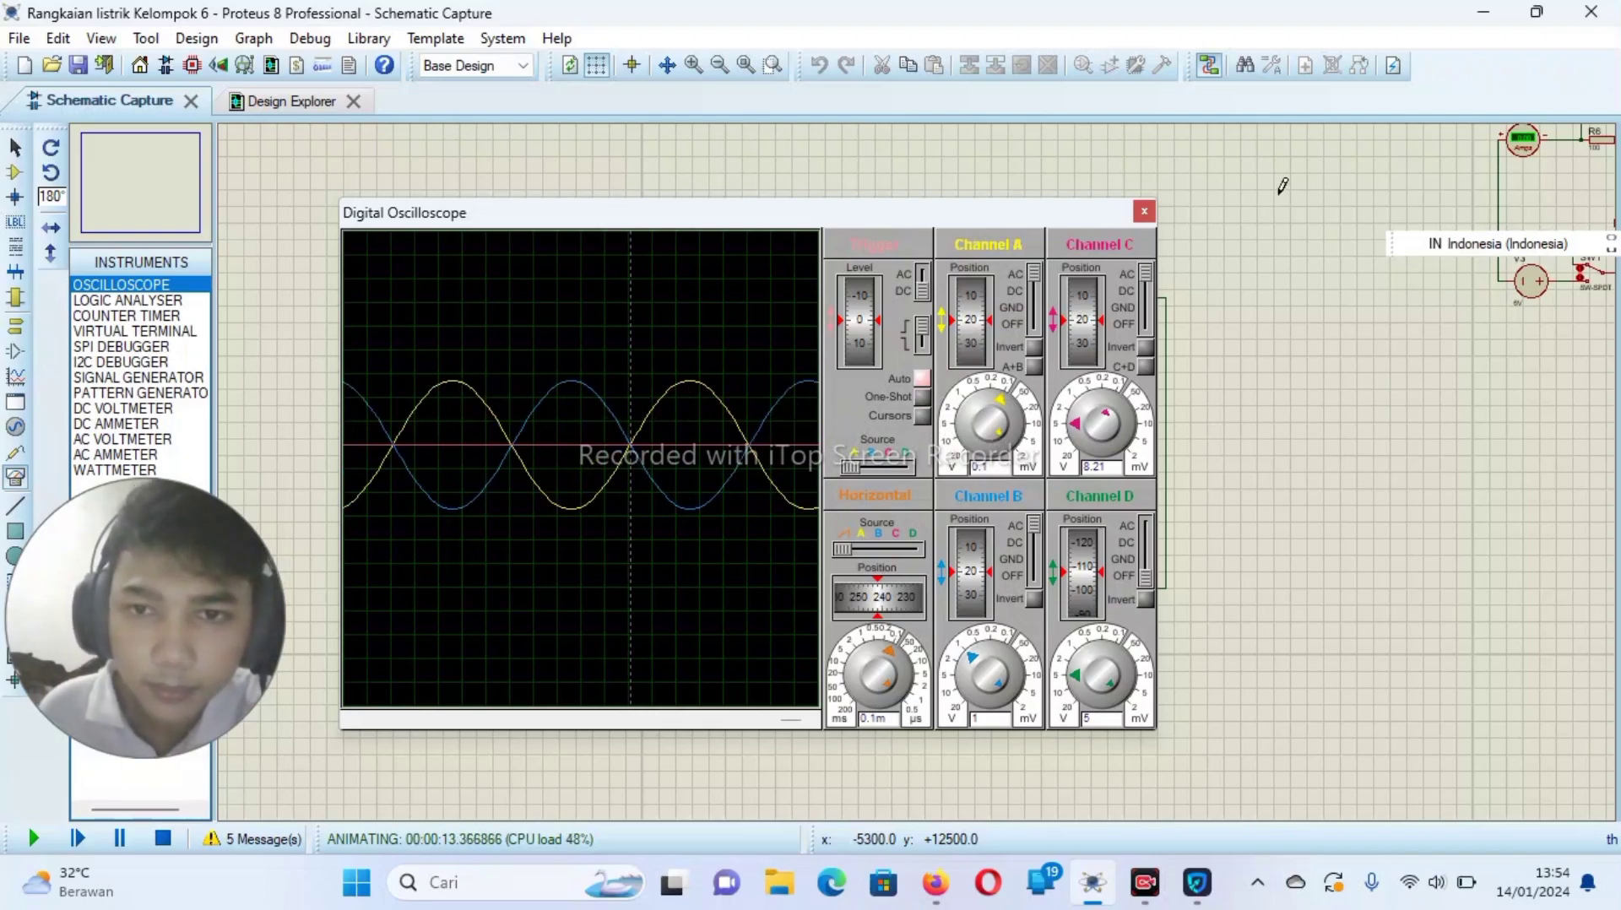
- Move the oscilloscope window slightly lower and set its horizontal timebase to 50 µs
left_click_drag(1001, 218, 1005, 268)
scroll(637, 483, "down", 1)
scroll(687, 479, "up", 2)
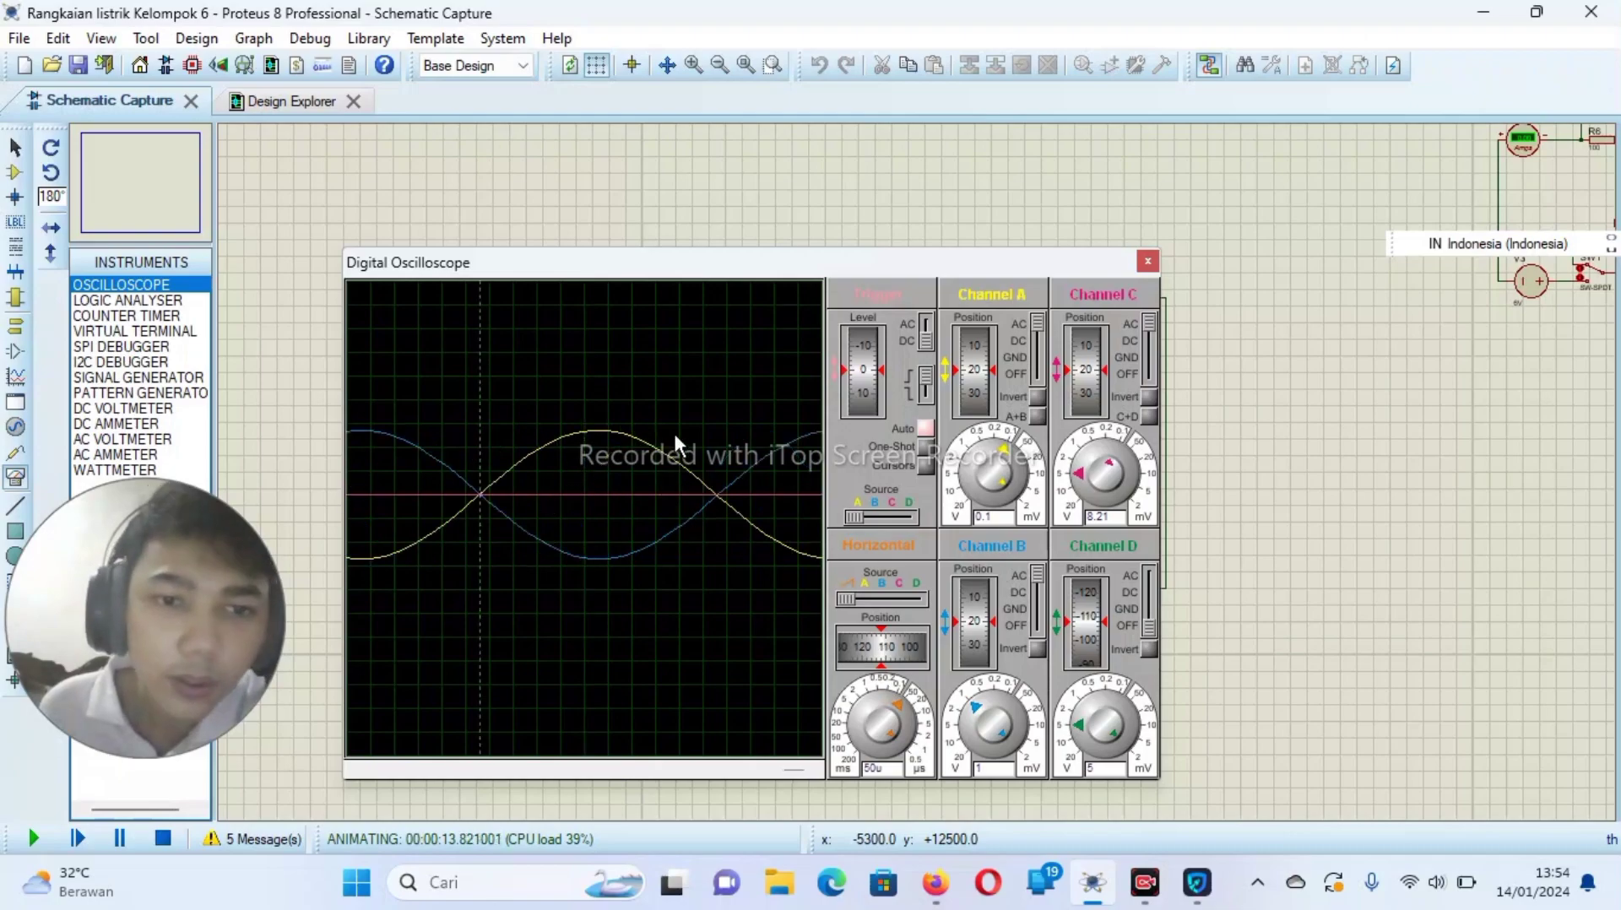
- Look over the circuits around the oscilloscope and close the Digital Oscilloscope window
scroll(1340, 406, "down", 2)
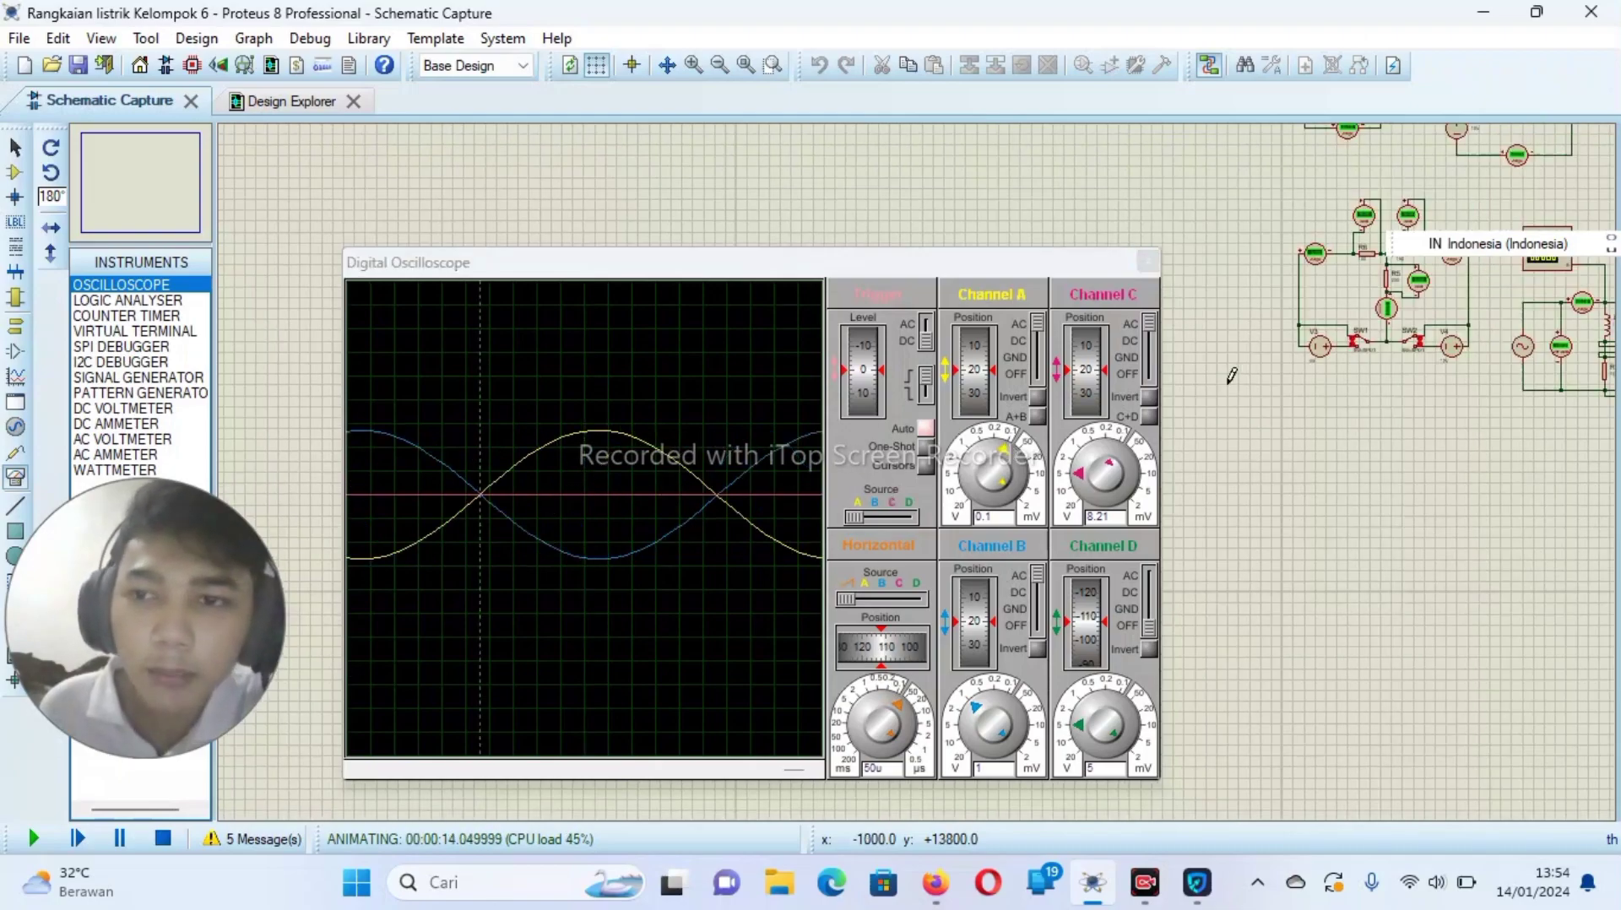
scroll(1356, 355, "up", 1)
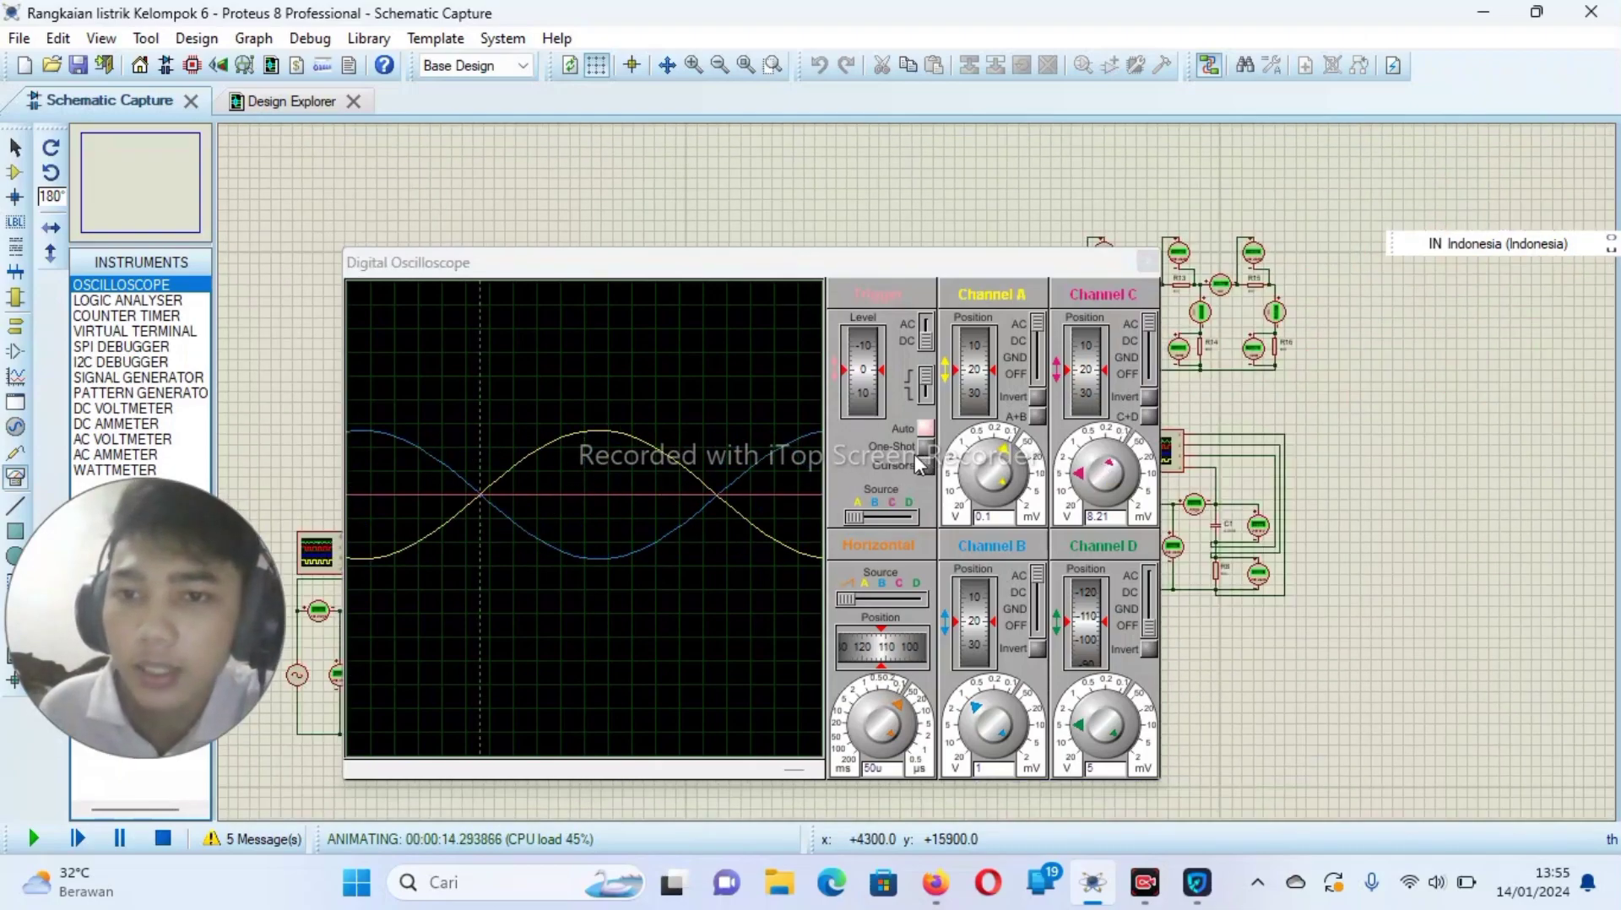
scroll(1144, 420, "up", 1)
scroll(918, 473, "down", 1)
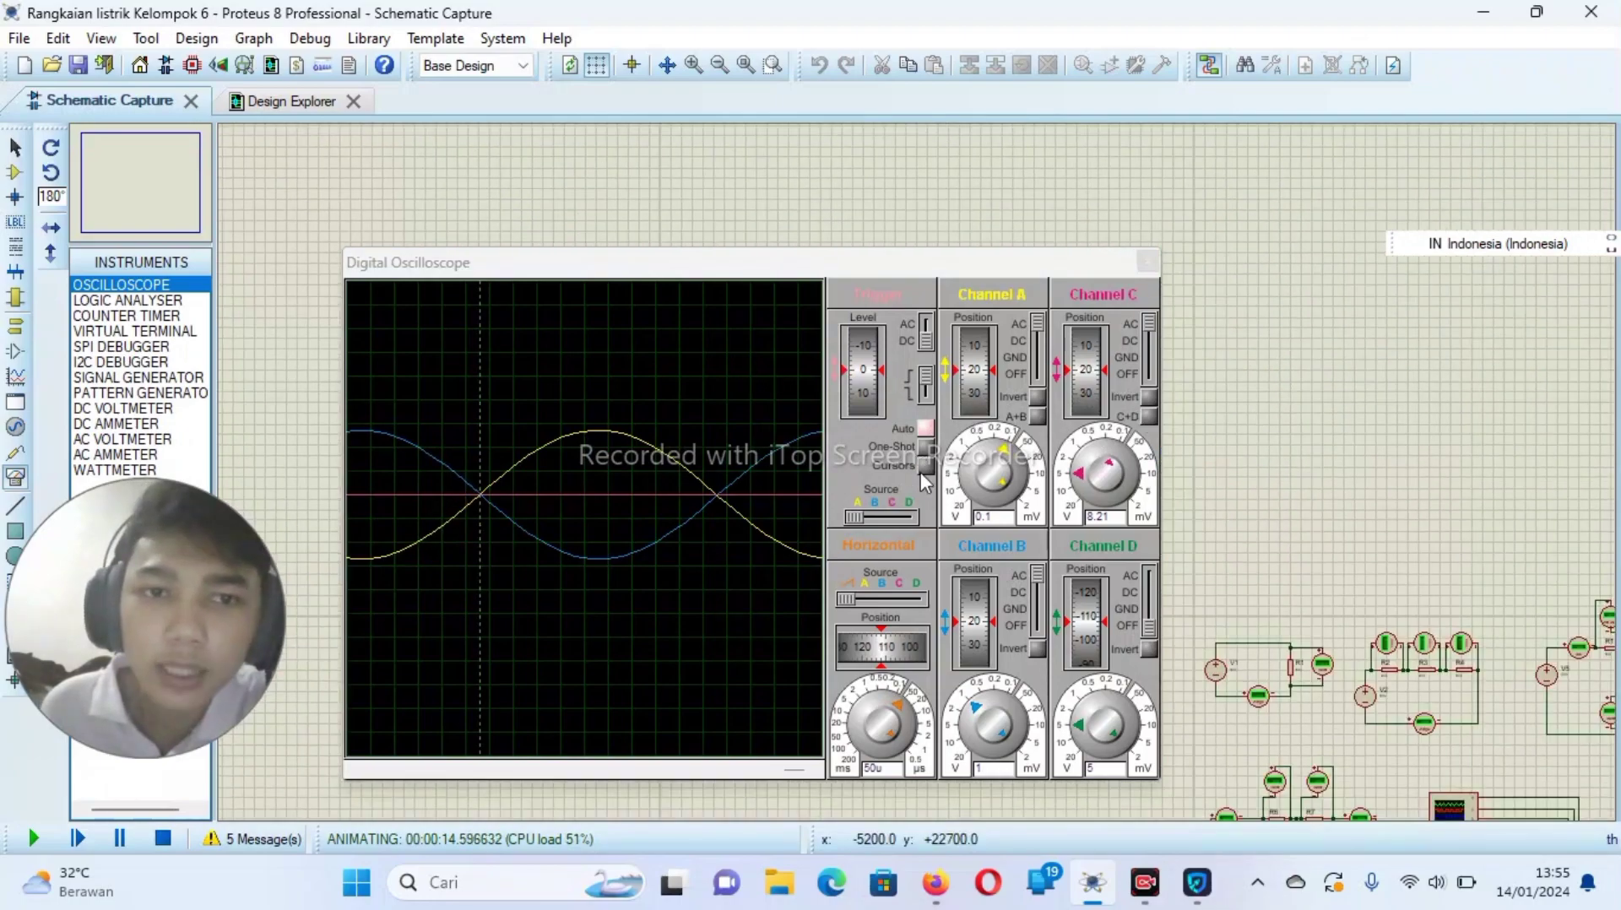
scroll(1247, 645, "down", 1)
scroll(1247, 646, "up", 1)
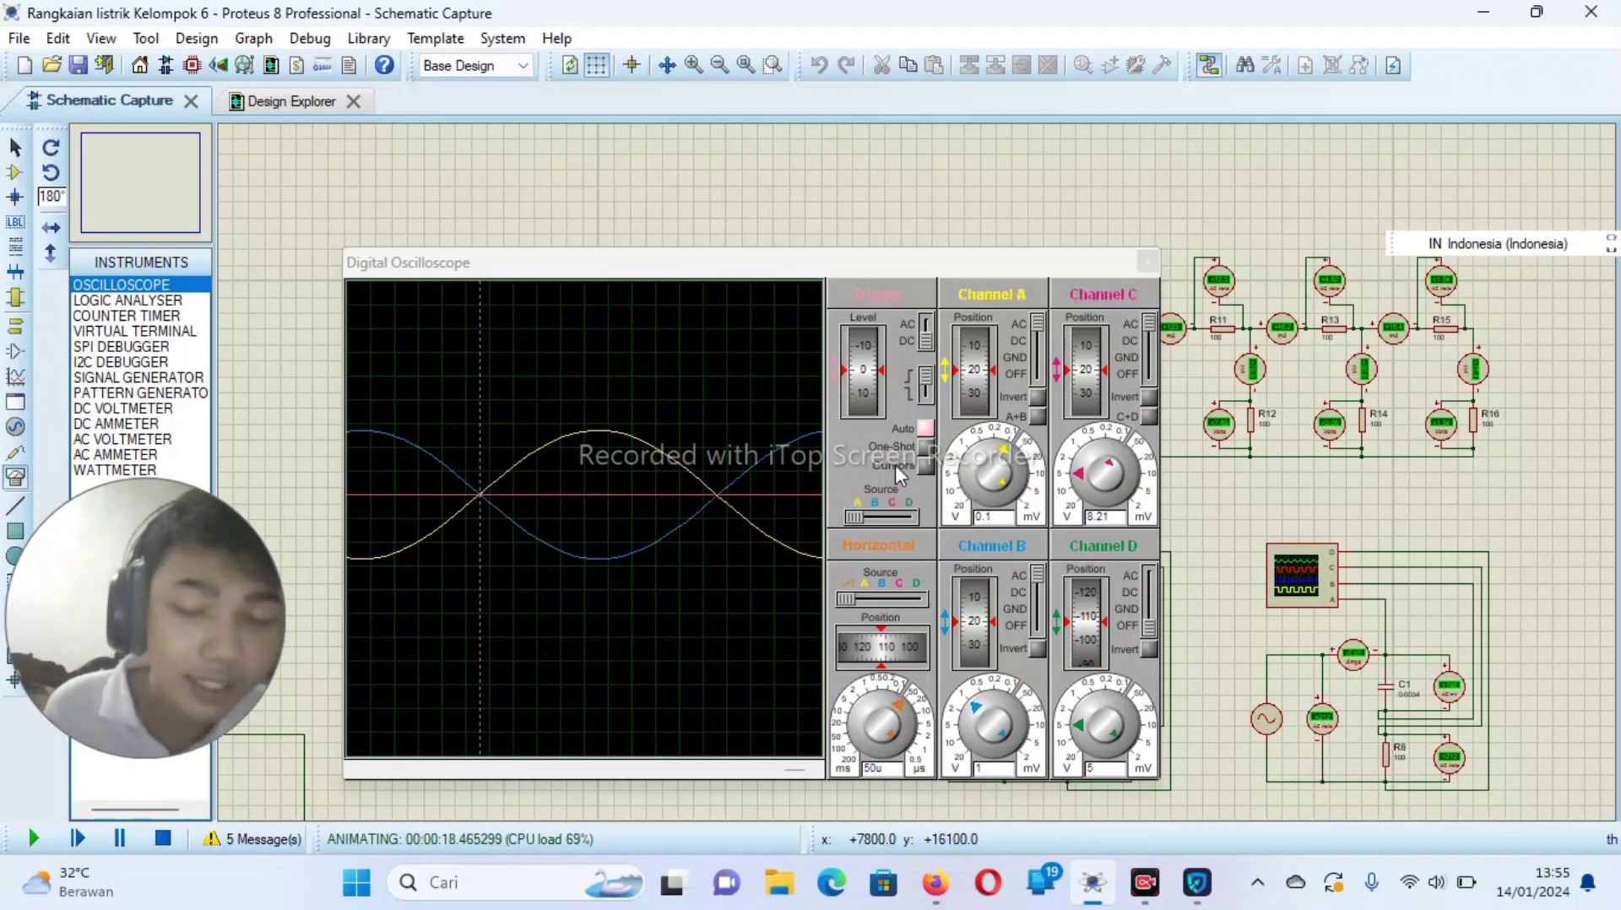
left_click(1147, 263)
- Review the DC and AC circuits in the running schematic, including their meters, switches and oscilloscopes
scroll(1031, 499, "down", 3)
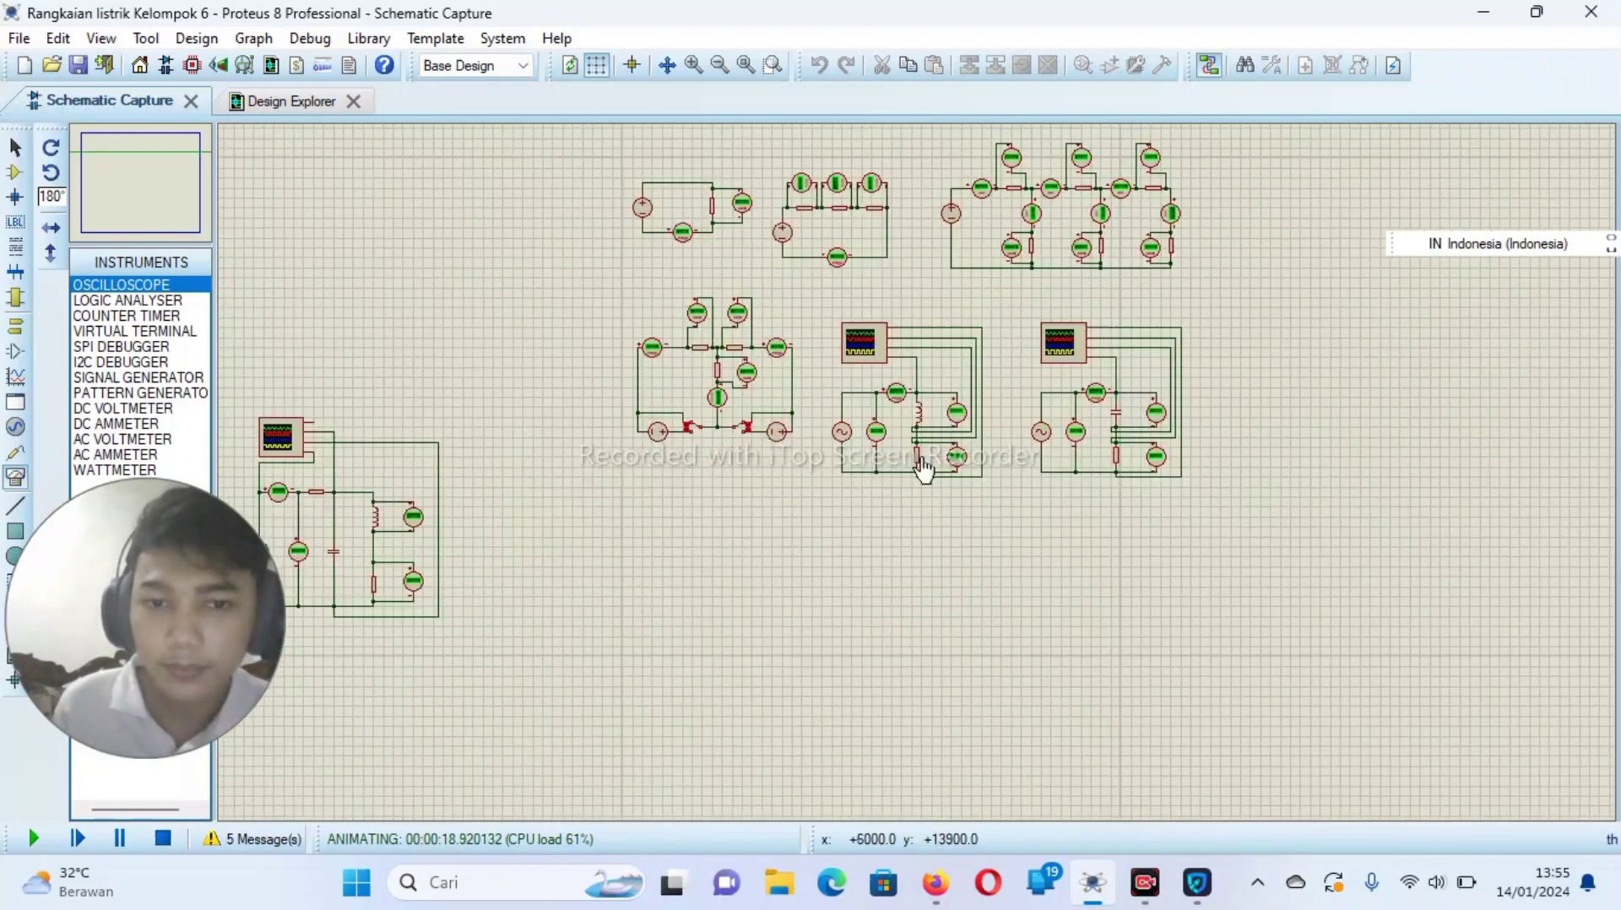
scroll(977, 482, "up", 4)
scroll(1083, 499, "down", 2)
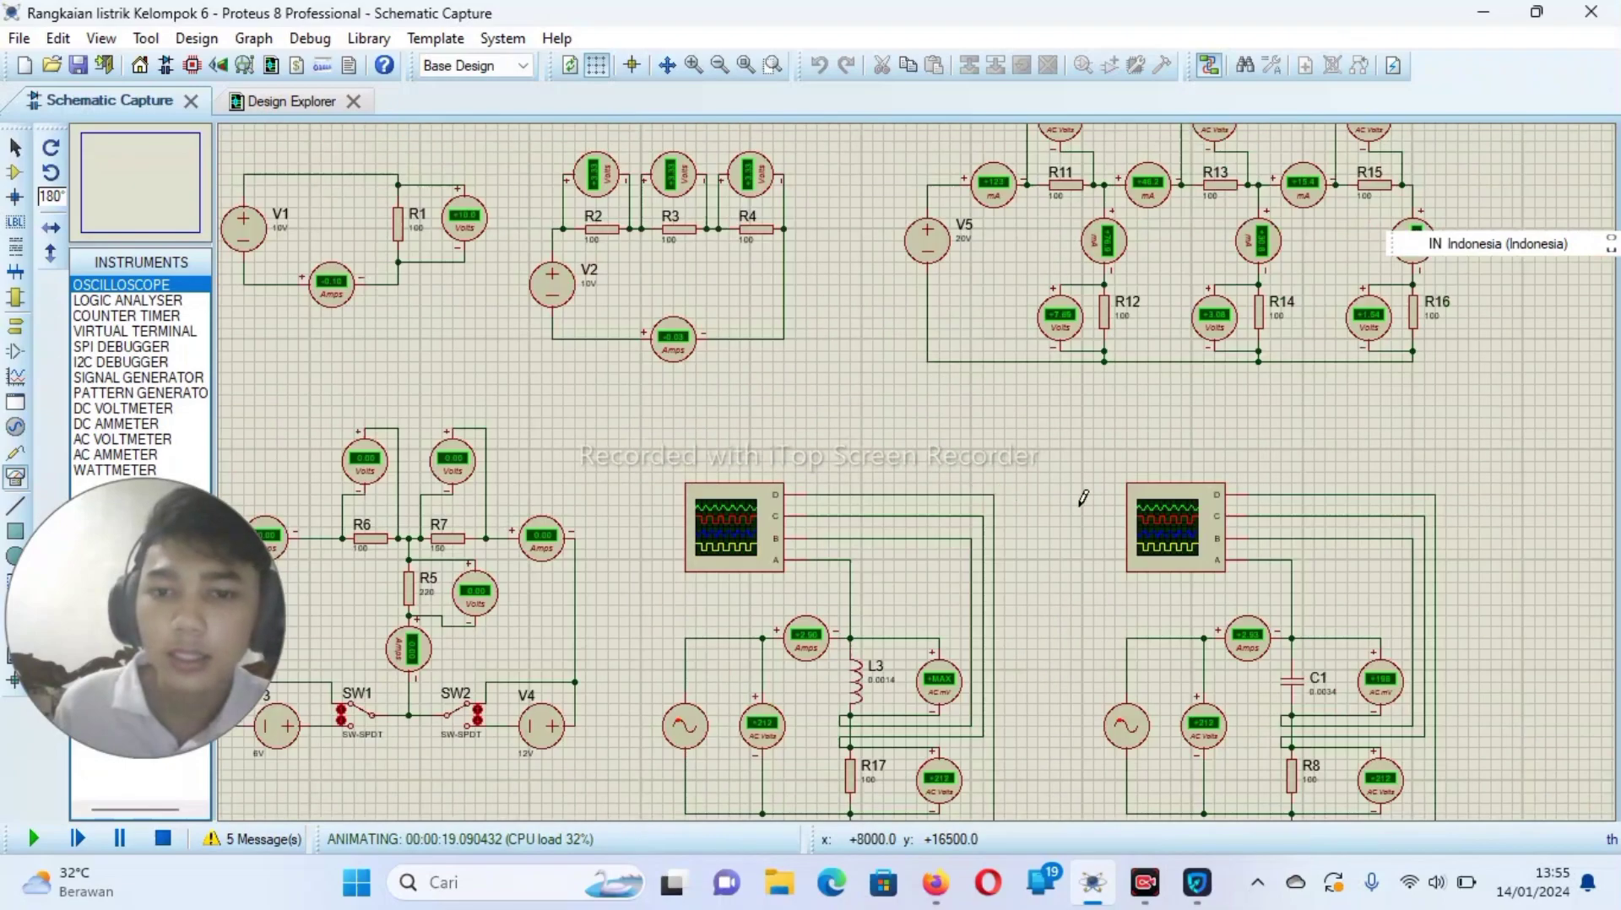
scroll(1083, 499, "down", 1)
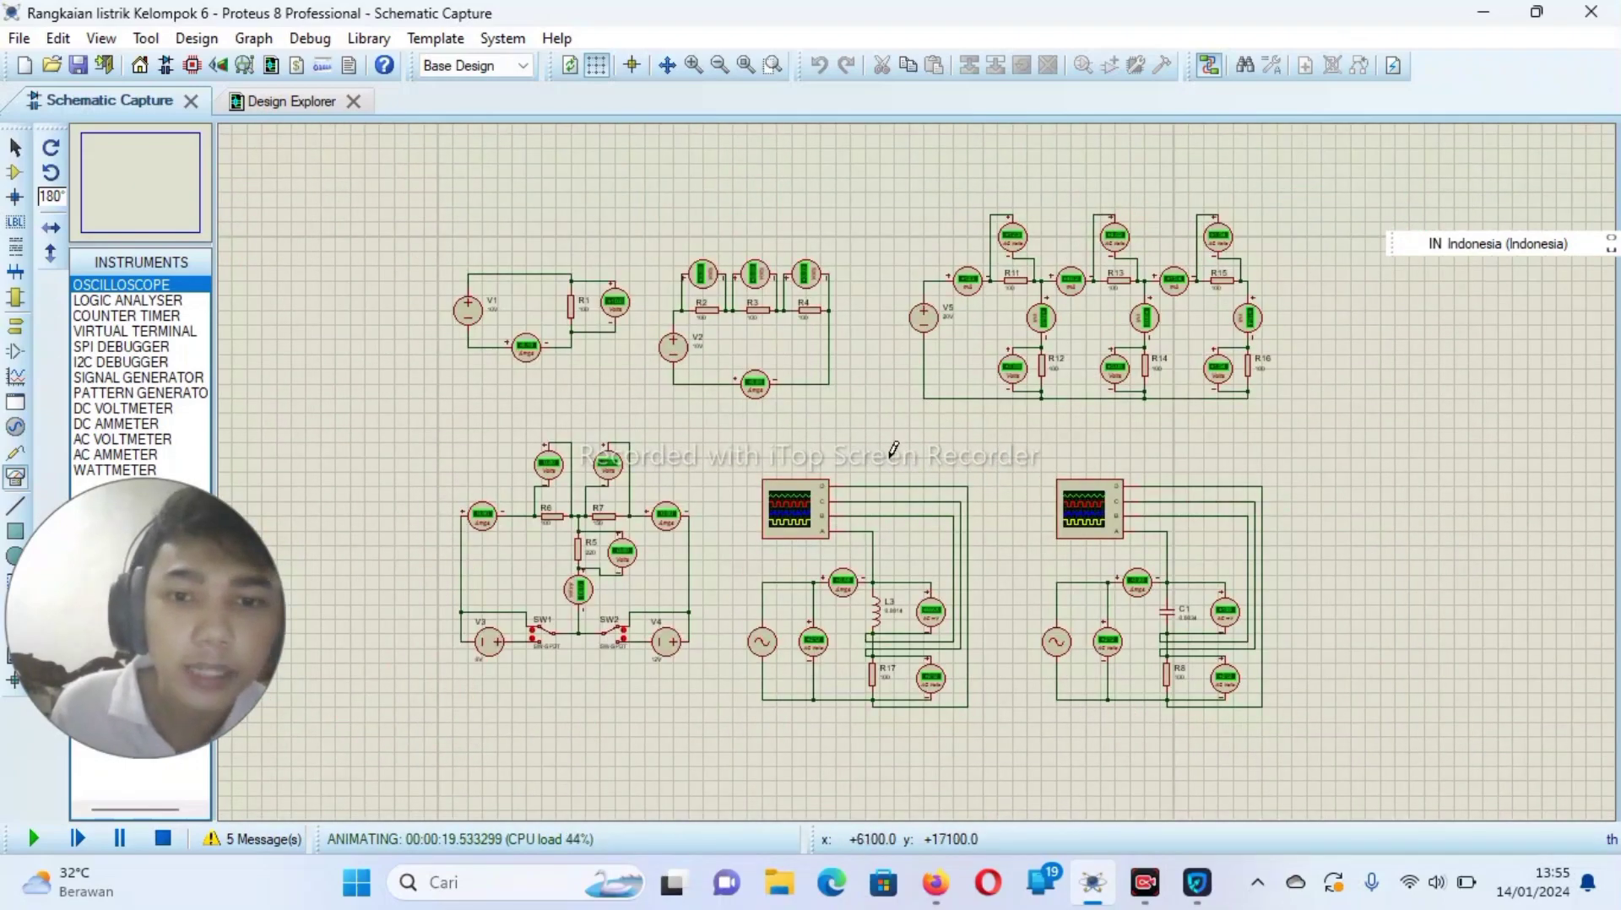
scroll(933, 477, "down", 1)
scroll(929, 460, "up", 2)
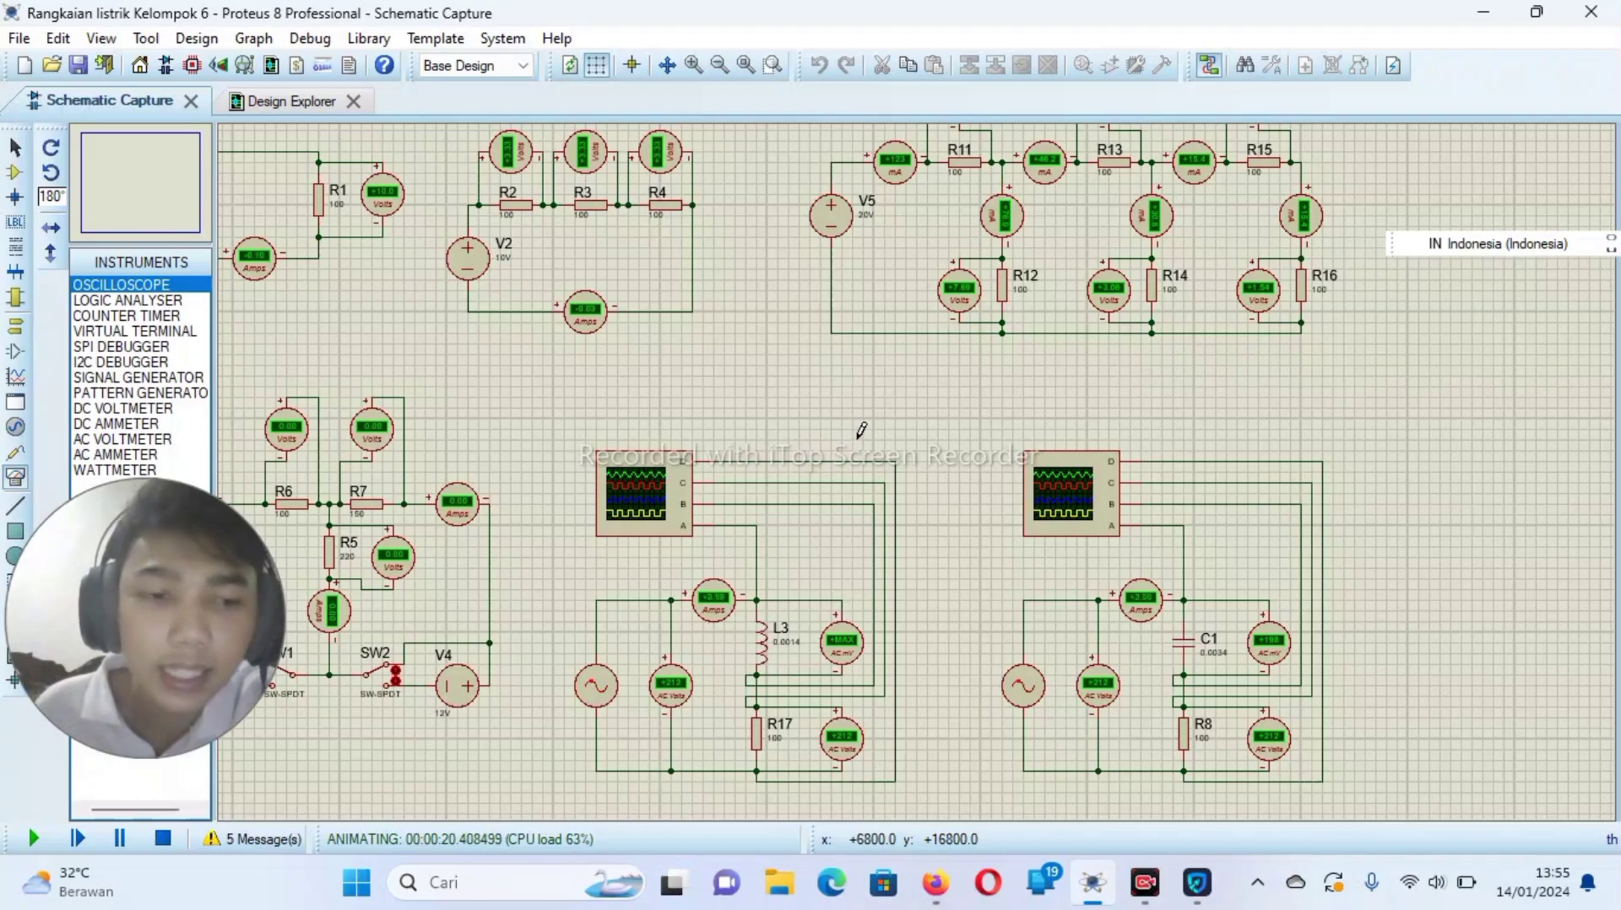
scroll(870, 439, "down", 1)
scroll(920, 463, "up", 1)
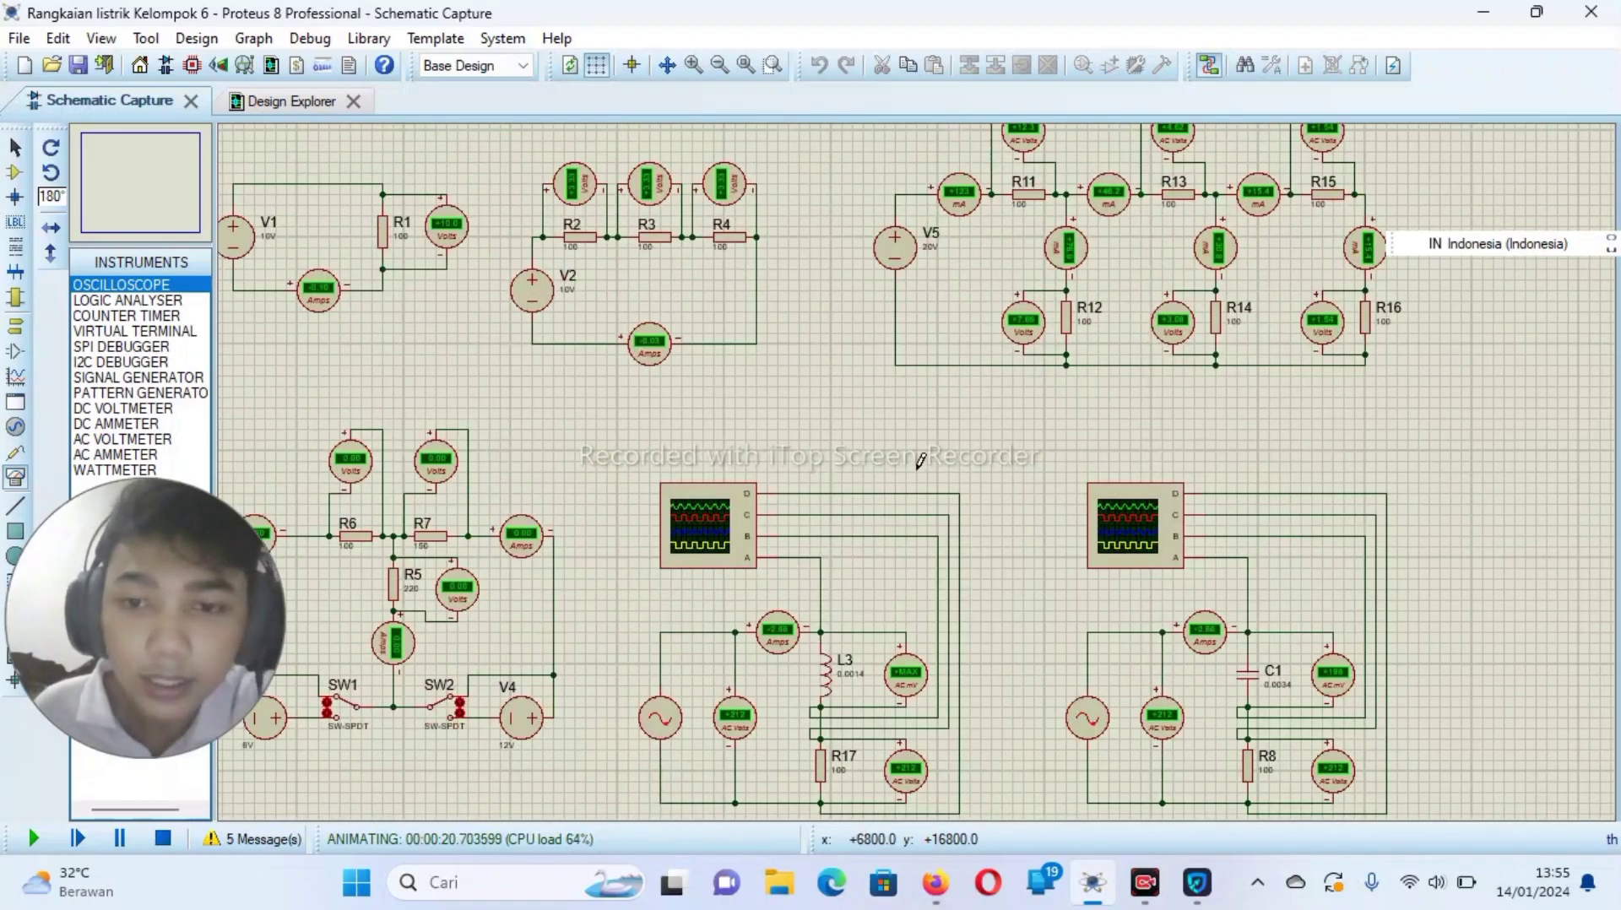
scroll(950, 465, "down", 1)
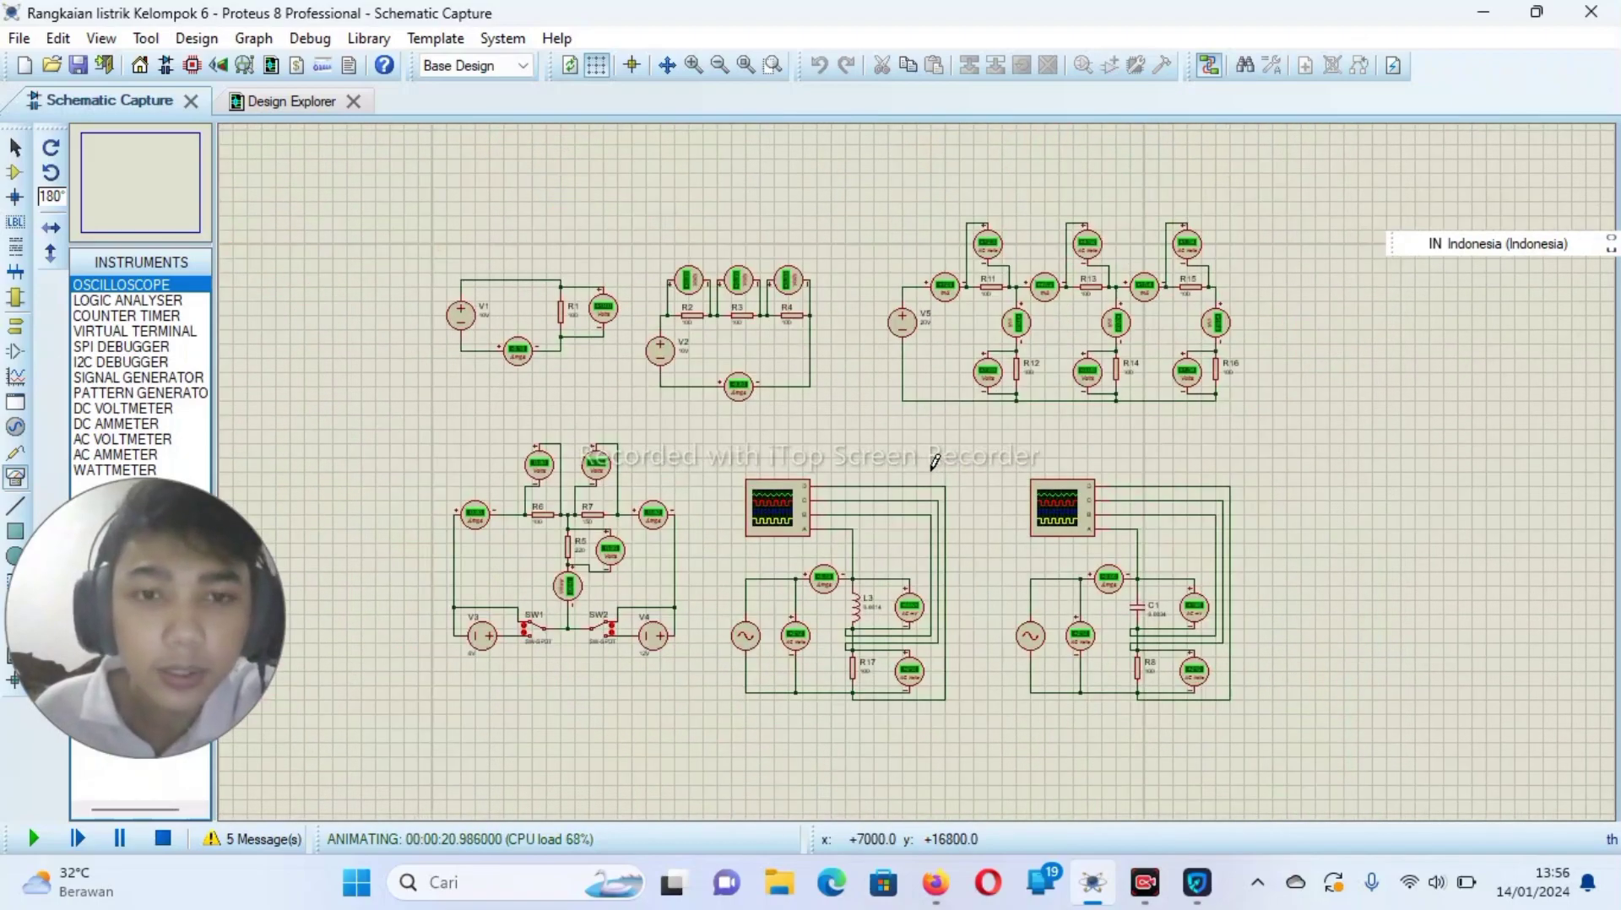